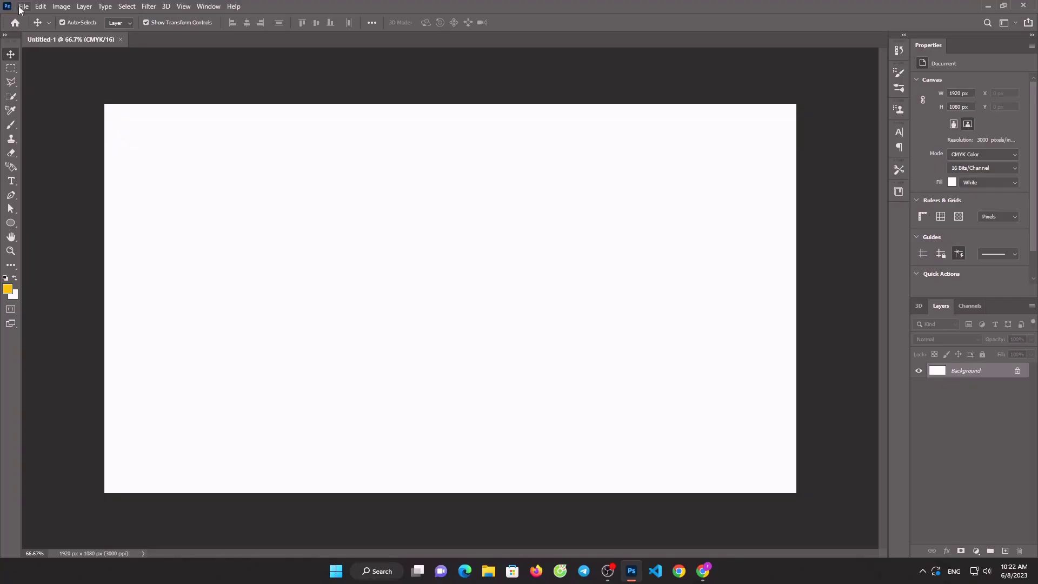
Open the smiling man's portrait from Downloads and select him with Select Subject
{"action": "left_click", "coordinate": [21, 9]}
{"action": "left_click", "coordinate": [32, 30]}
{"action": "left_click", "coordinate": [52, 112]}
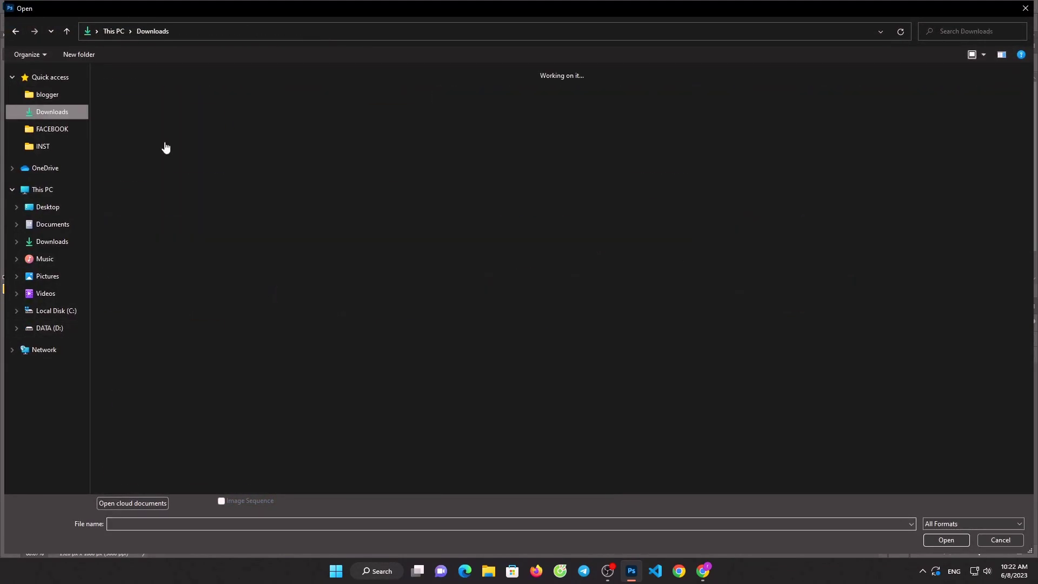
{"action": "double_click", "coordinate": [580, 120]}
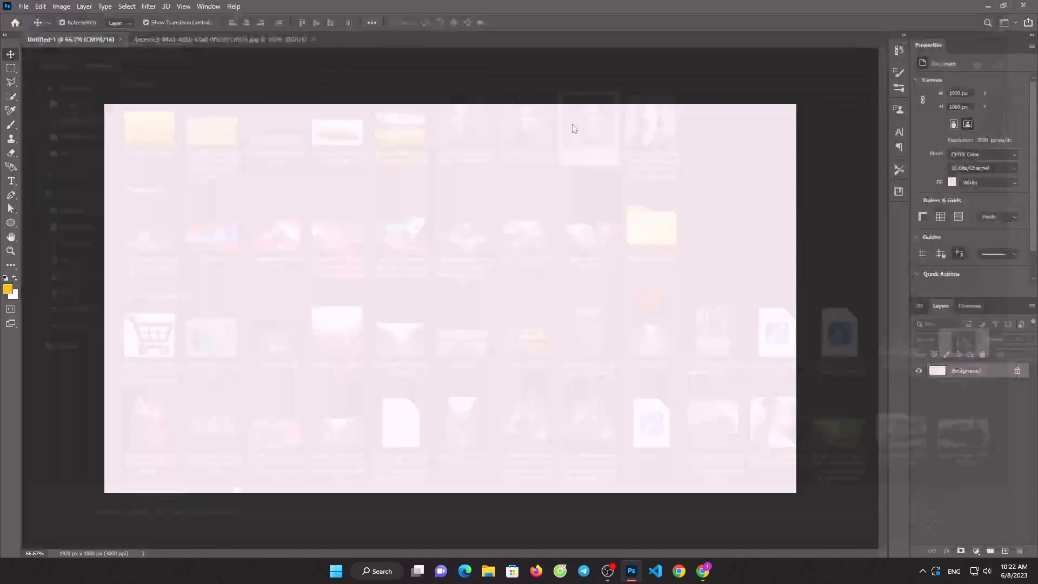
{"action": "left_click", "coordinate": [11, 96]}
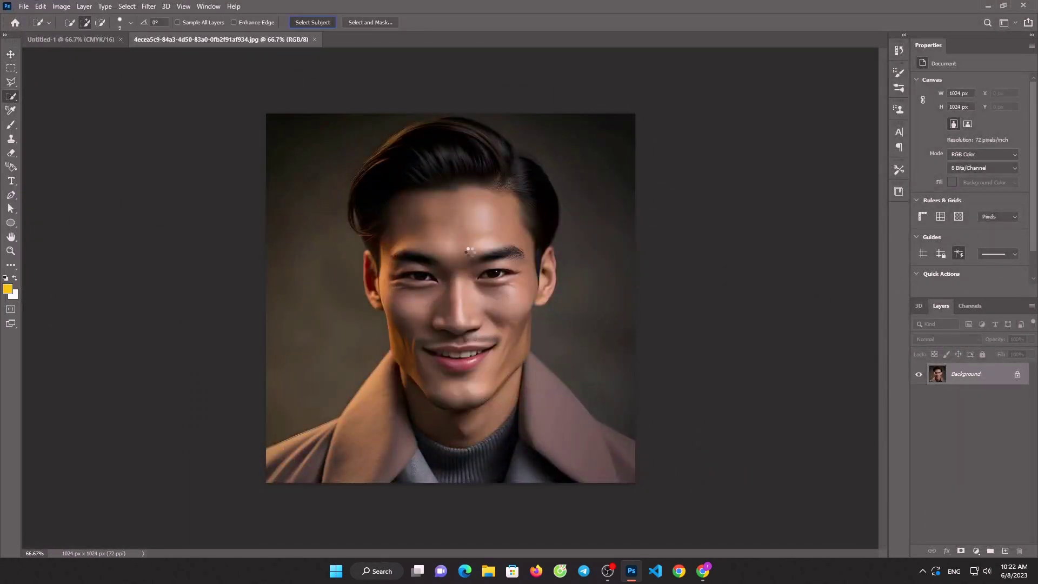
Move the man onto Untitled-1 as Layer 1, scaled to 872×868 px near the bottom centre
{"action": "key", "text": "v"}
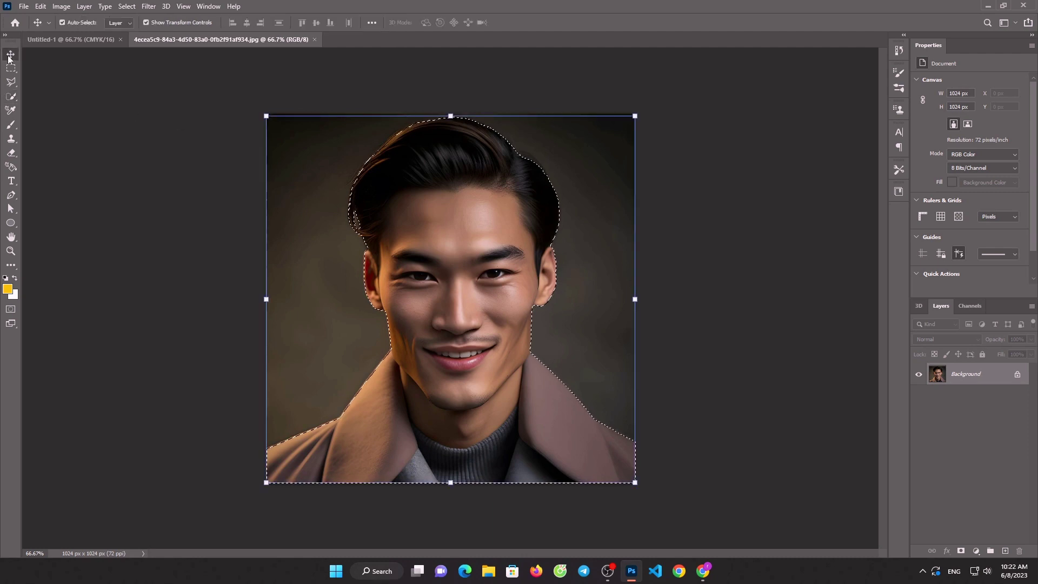
{"action": "mouse_move", "coordinate": [403, 222]}
{"action": "left_mouse_down"}
{"action": "mouse_move", "coordinate": [104, 50]}
{"action": "mouse_move", "coordinate": [440, 247]}
{"action": "mouse_move", "coordinate": [439, 323]}
{"action": "mouse_move", "coordinate": [427, 201]}
{"action": "left_mouse_up"}
{"action": "left_click_drag", "start_coordinate": [496, 364], "coordinate": [507, 301]}
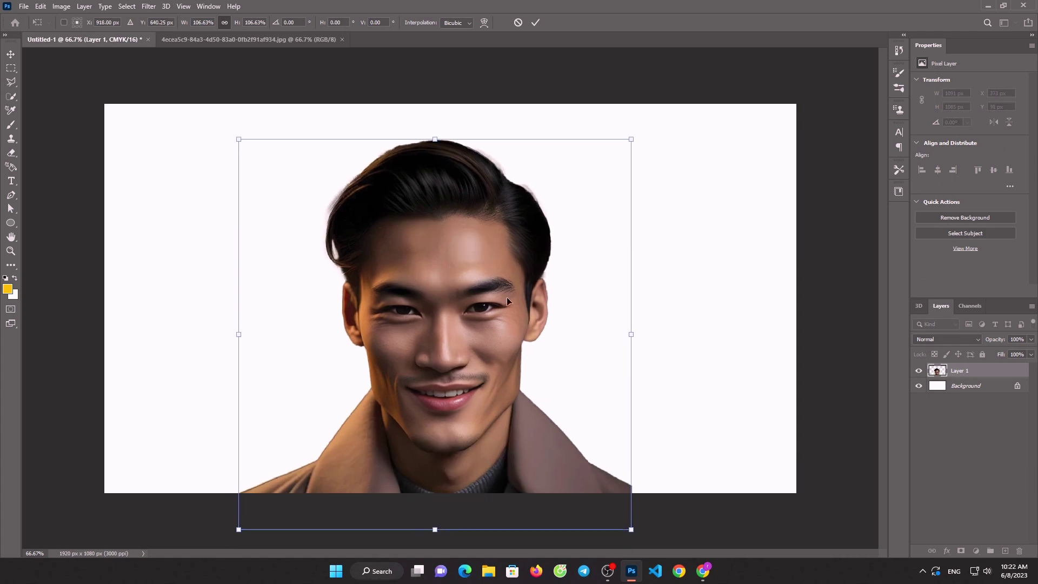
{"action": "left_click_drag", "start_coordinate": [630, 343], "coordinate": [530, 320]}
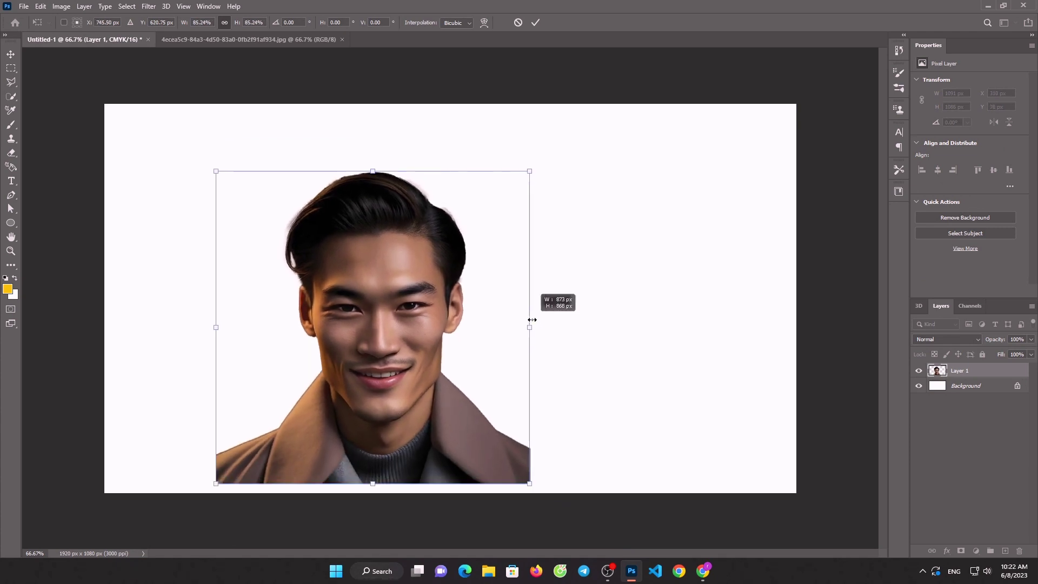
{"action": "mouse_move", "coordinate": [405, 261]}
{"action": "left_mouse_down"}
{"action": "mouse_move", "coordinate": [450, 315]}
{"action": "mouse_move", "coordinate": [466, 316]}
{"action": "left_mouse_up"}
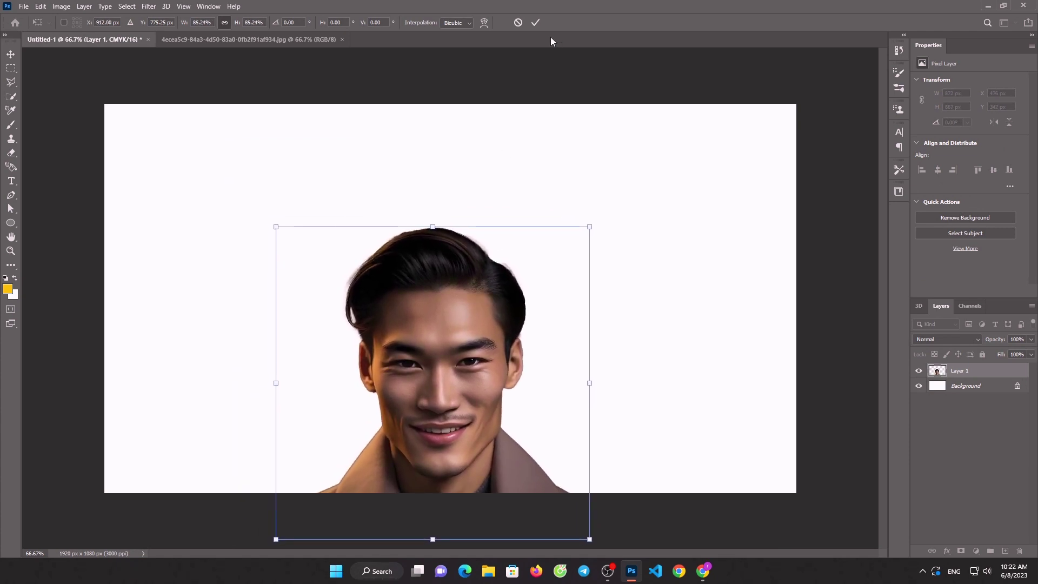
{"action": "left_click", "coordinate": [533, 23]}
{"action": "left_click_drag", "start_coordinate": [413, 343], "coordinate": [423, 343]}
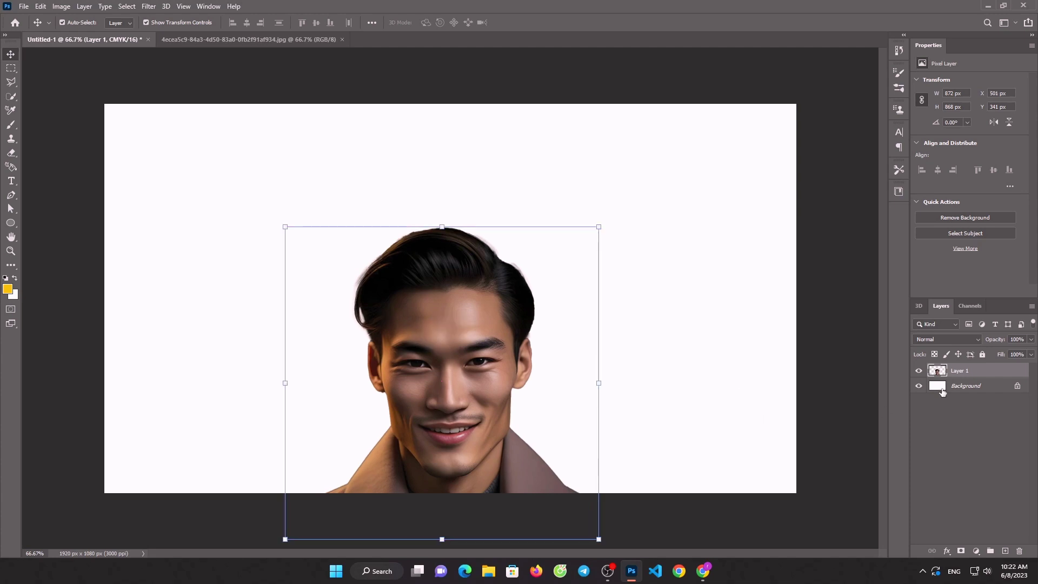
{"action": "key", "text": "ctrl"}
Outline the hair above the brows with the Polygonal Lasso and delete it
{"action": "left_click", "coordinate": [11, 81]}
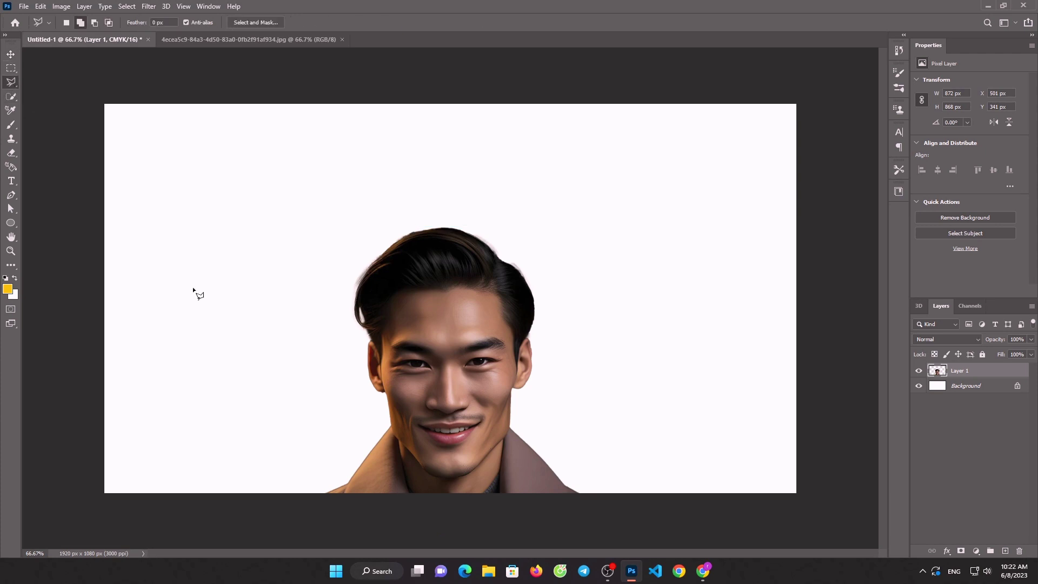
{"action": "left_click", "coordinate": [276, 328]}
{"action": "left_click", "coordinate": [679, 332]}
{"action": "left_click", "coordinate": [594, 210]}
{"action": "left_click", "coordinate": [389, 145]}
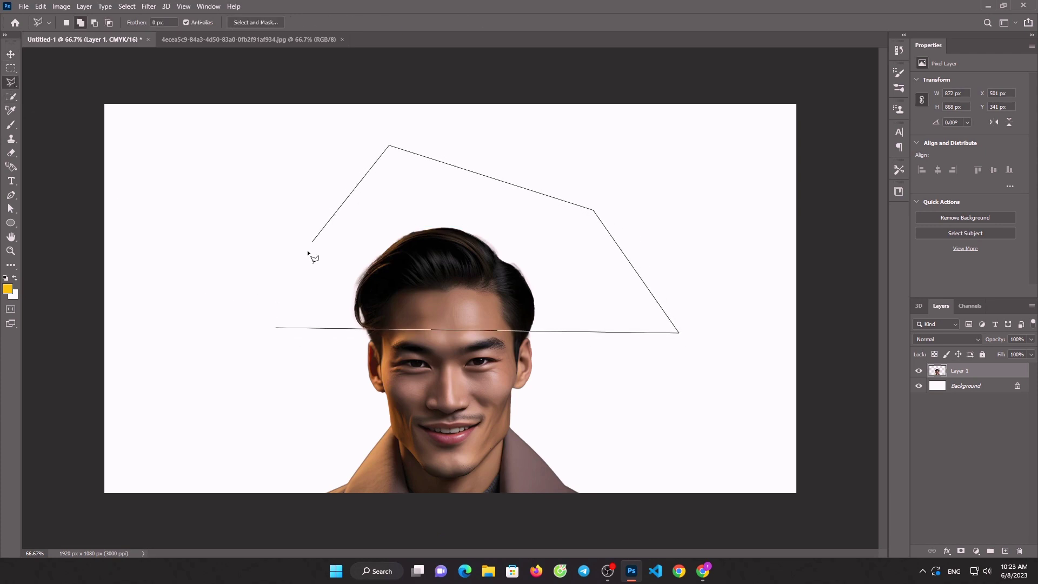
{"action": "left_click", "coordinate": [309, 249]}
{"action": "left_click", "coordinate": [278, 328]}
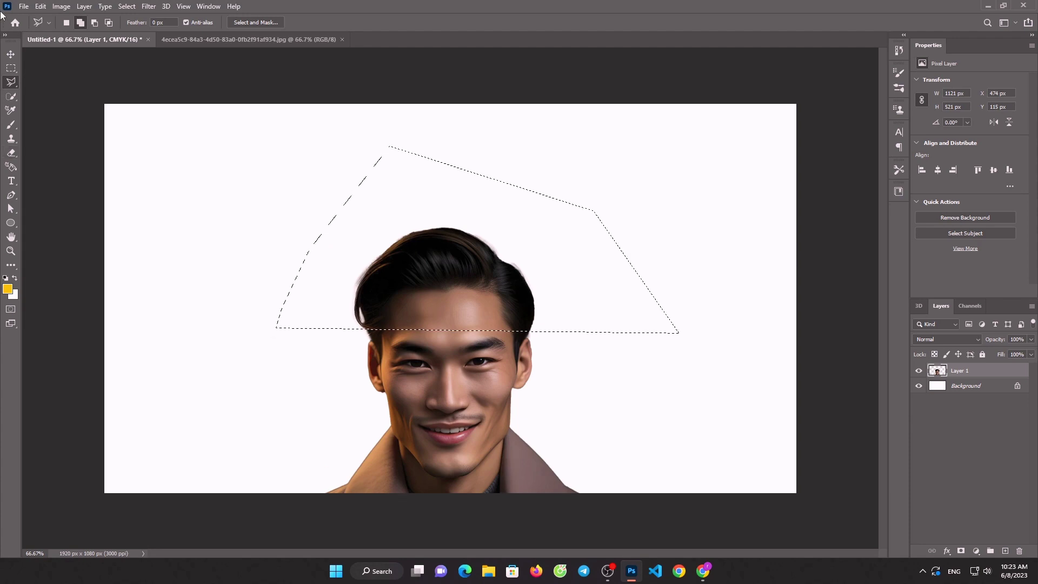
{"action": "key", "text": "v"}
{"action": "left_click_drag", "start_coordinate": [470, 283], "coordinate": [470, 244]}
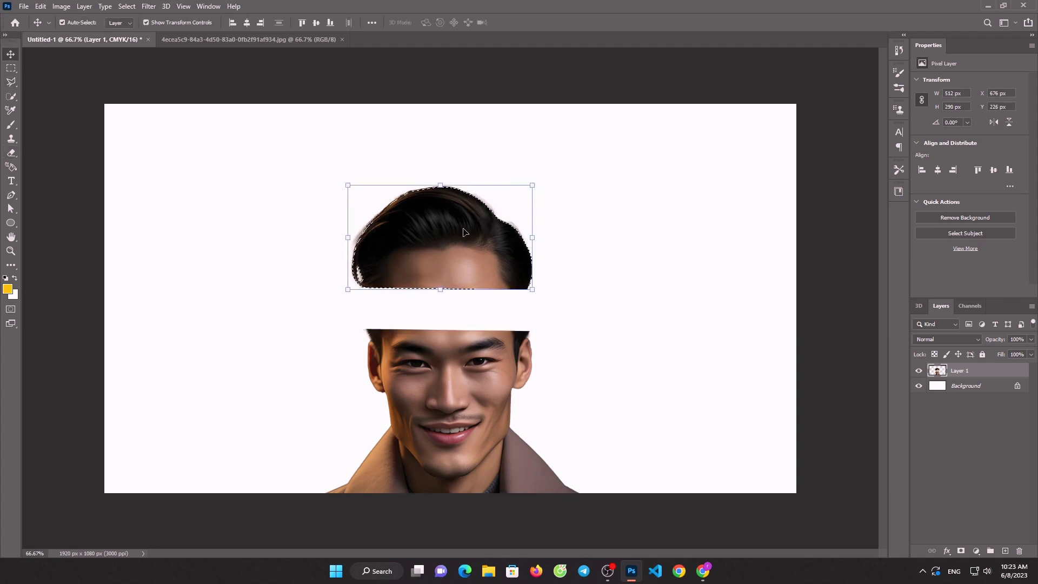
{"action": "key", "text": "Delete"}
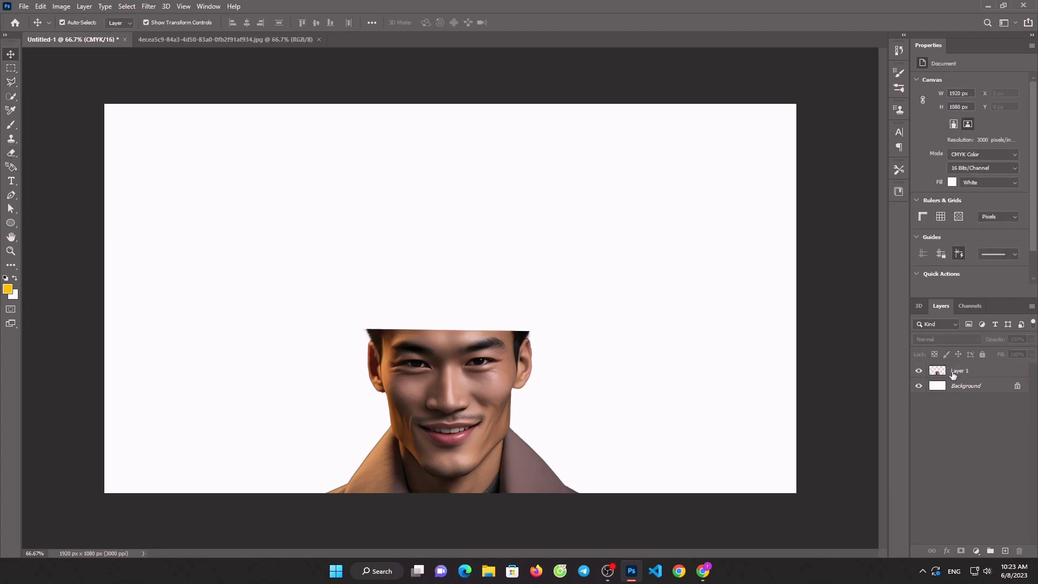
Unlock the Background layer and add an empty Layer 2 beneath Layer 1
{"action": "left_click", "coordinate": [1017, 387]}
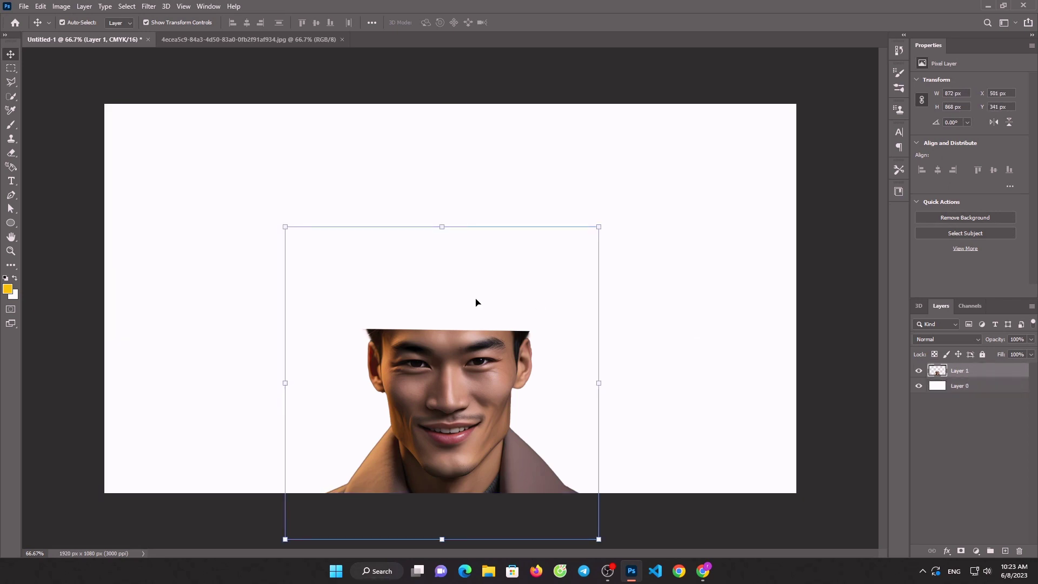
{"action": "left_click", "coordinate": [22, 7]}
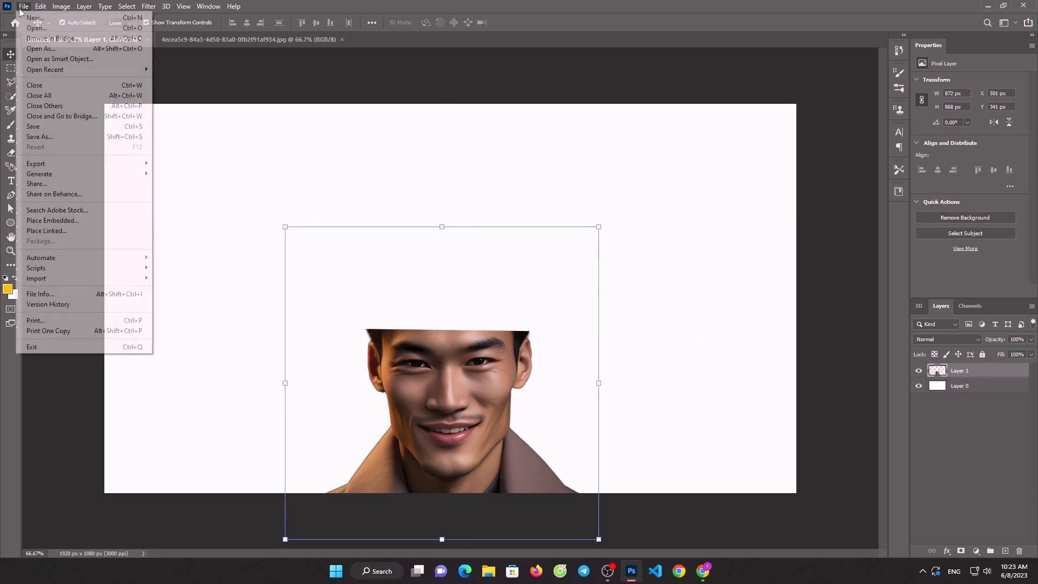
{"action": "left_click", "coordinate": [886, 320]}
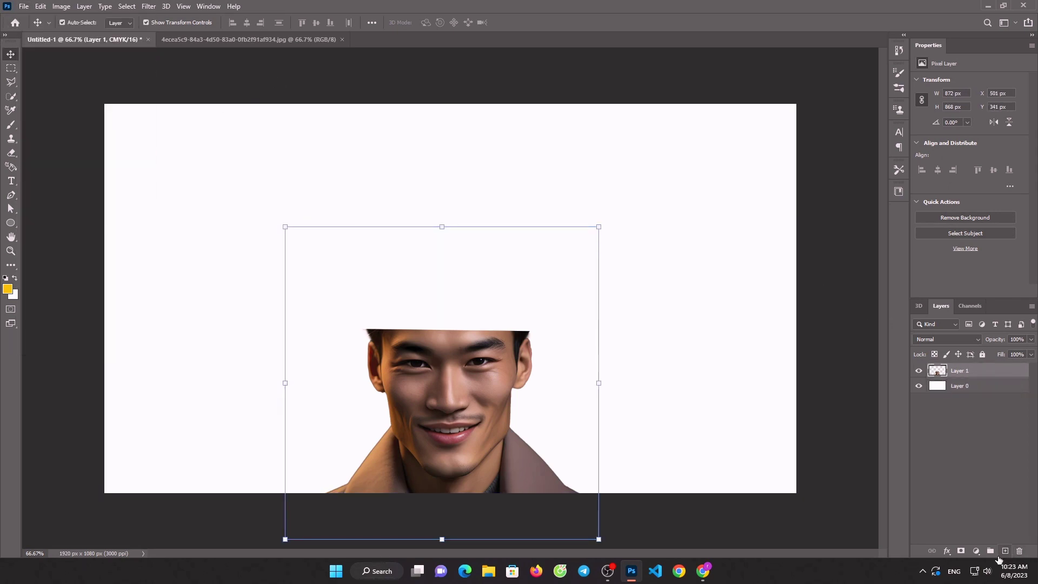
{"action": "left_click", "coordinate": [1004, 551]}
{"action": "left_click_drag", "start_coordinate": [960, 371], "coordinate": [965, 393]}
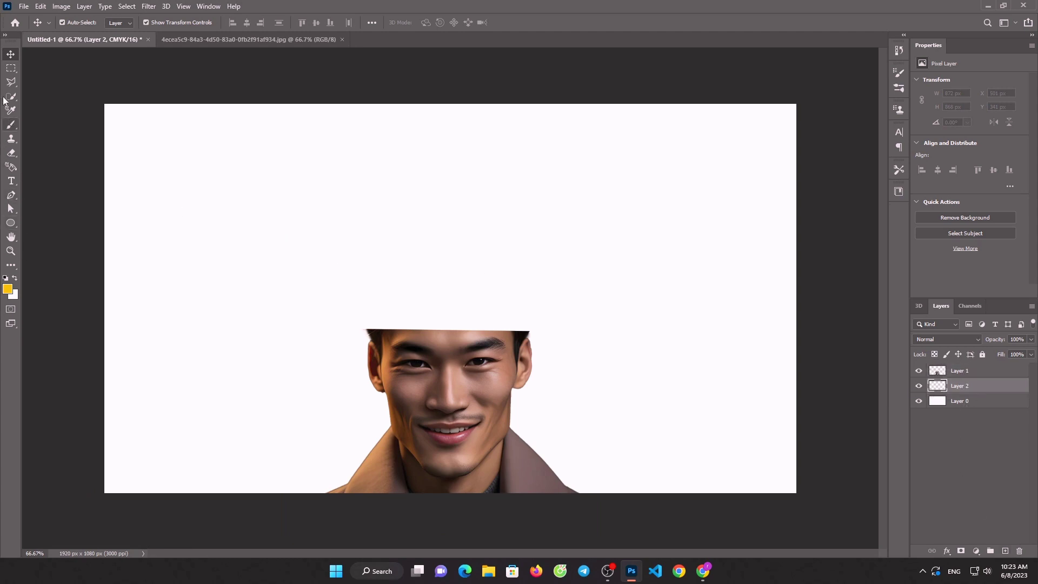
Draw a closed, curved cap-shaped Pen path over the top of the head
{"action": "left_click", "coordinate": [11, 194]}
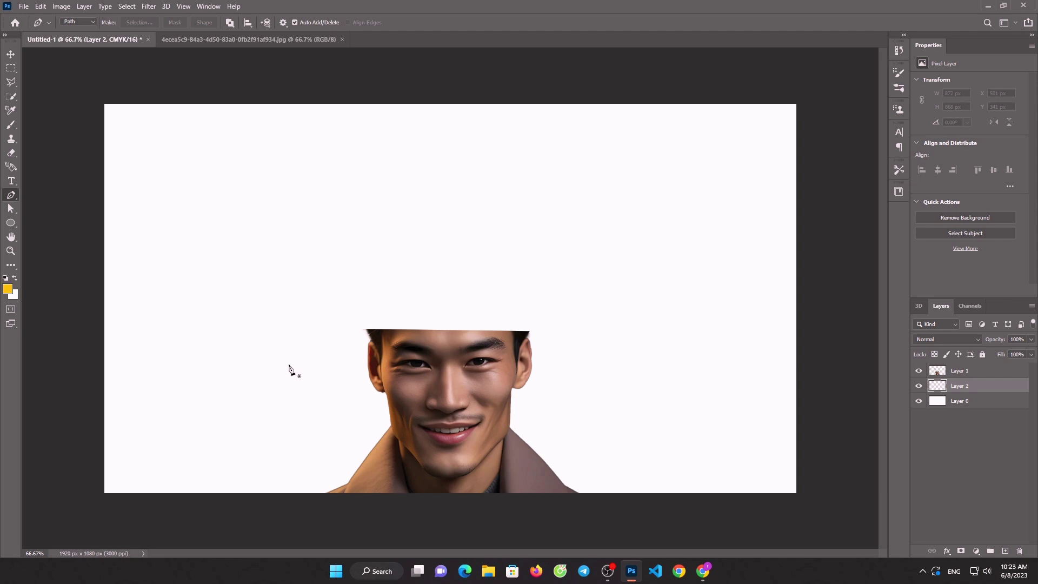
{"action": "left_click", "coordinate": [365, 328]}
{"action": "left_click", "coordinate": [450, 291]}
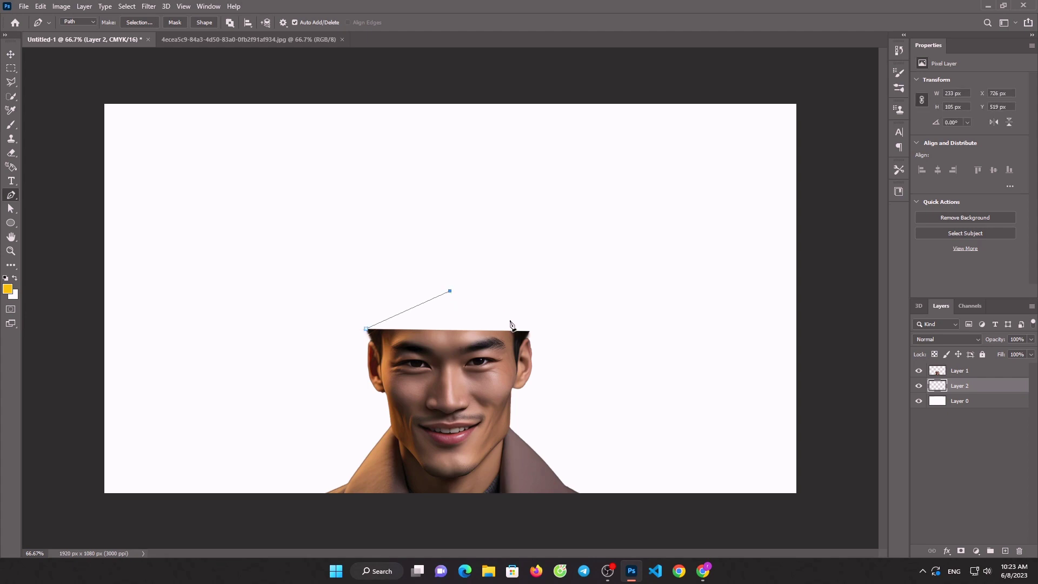
{"action": "left_click", "coordinate": [528, 331]}
{"action": "left_click", "coordinate": [451, 292]}
{"action": "left_click_drag", "start_coordinate": [452, 306], "coordinate": [452, 308]}
{"action": "left_click", "coordinate": [499, 346]}
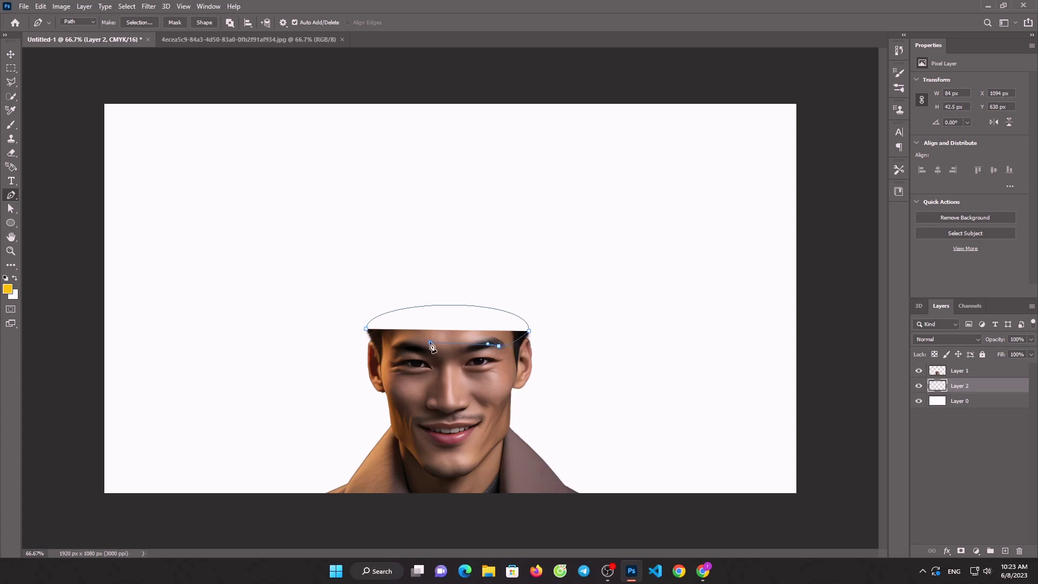
{"action": "left_click_drag", "start_coordinate": [429, 342], "coordinate": [401, 337]}
{"action": "left_click", "coordinate": [367, 329]}
Turn the path into a selection with 0 px feather and paint it yellow on Layer 2
{"action": "right_click", "coordinate": [444, 343]}
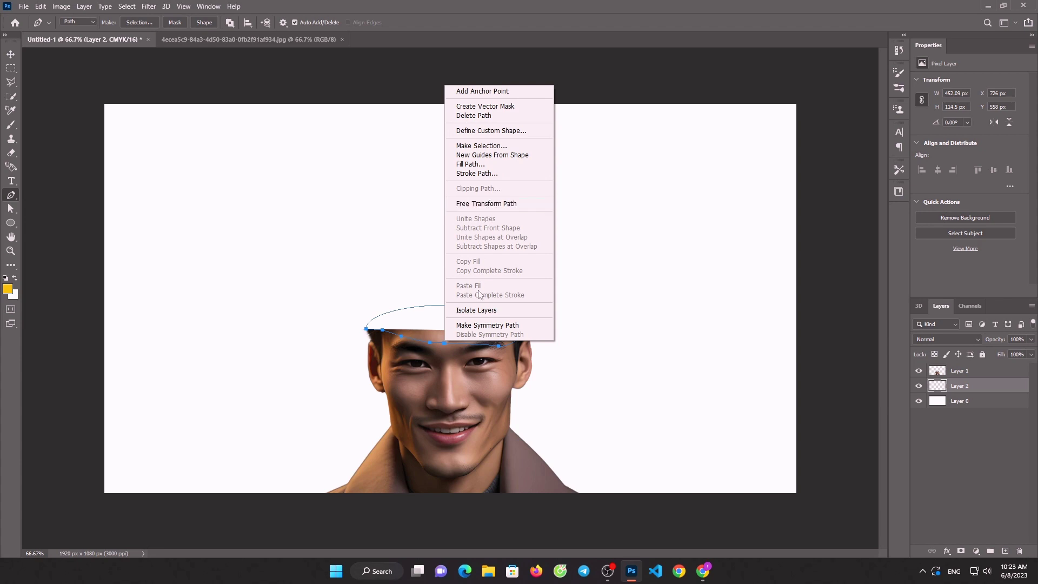
{"action": "left_click", "coordinate": [519, 146]}
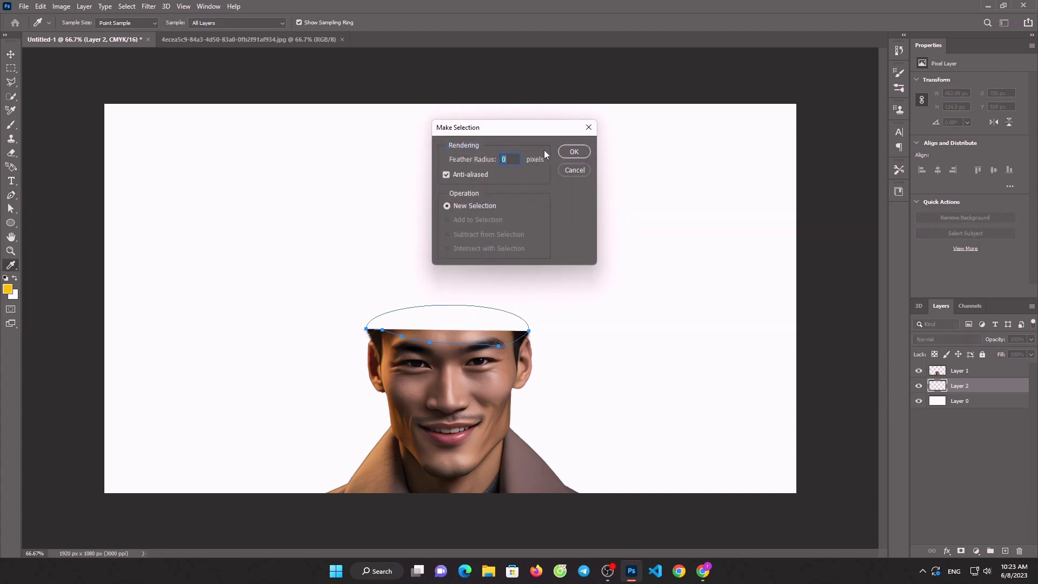
{"action": "left_click", "coordinate": [579, 157]}
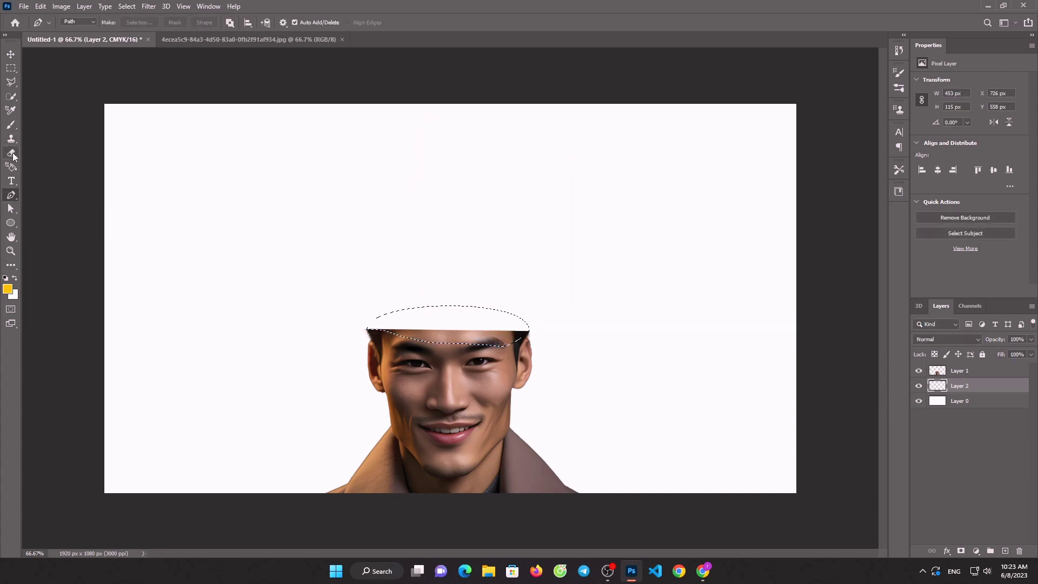
{"action": "key", "text": "b"}
{"action": "left_click_drag", "start_coordinate": [320, 271], "coordinate": [558, 310]}
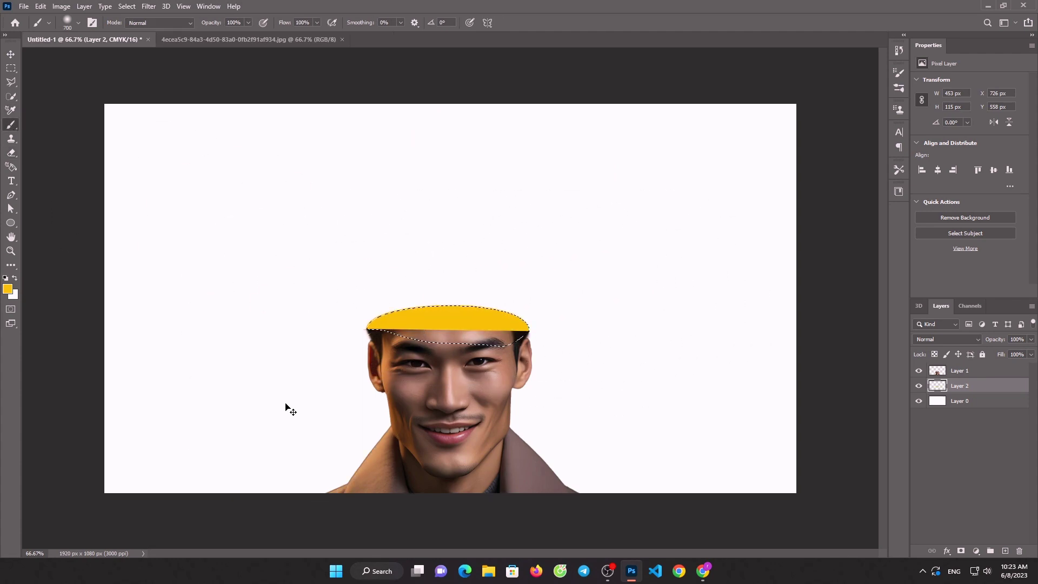
{"action": "left_click", "coordinate": [24, 6]}
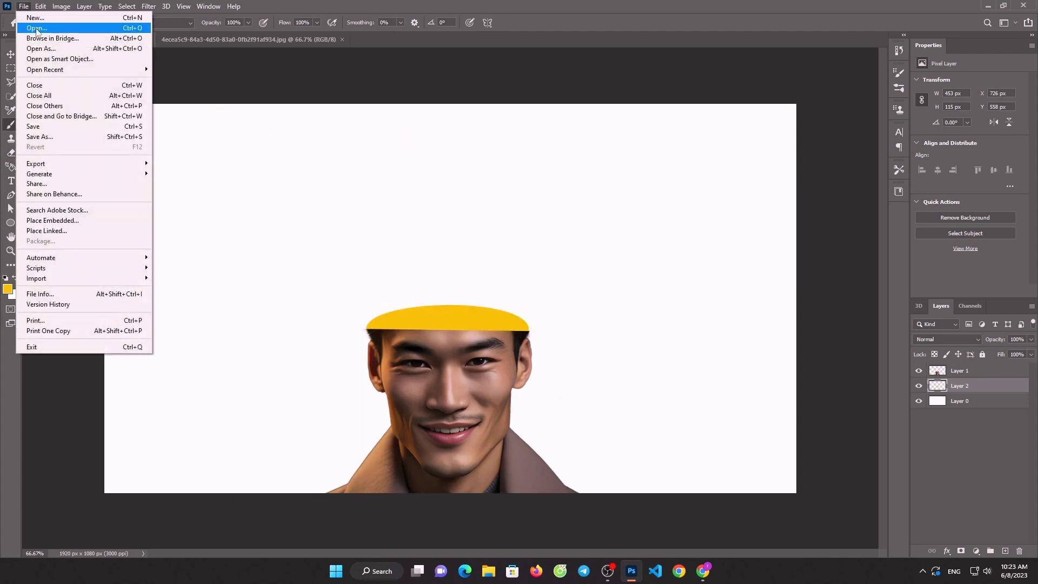
Open the sunlit grass field photo and bring it into the composition as Layer 3
{"action": "left_click", "coordinate": [36, 29]}
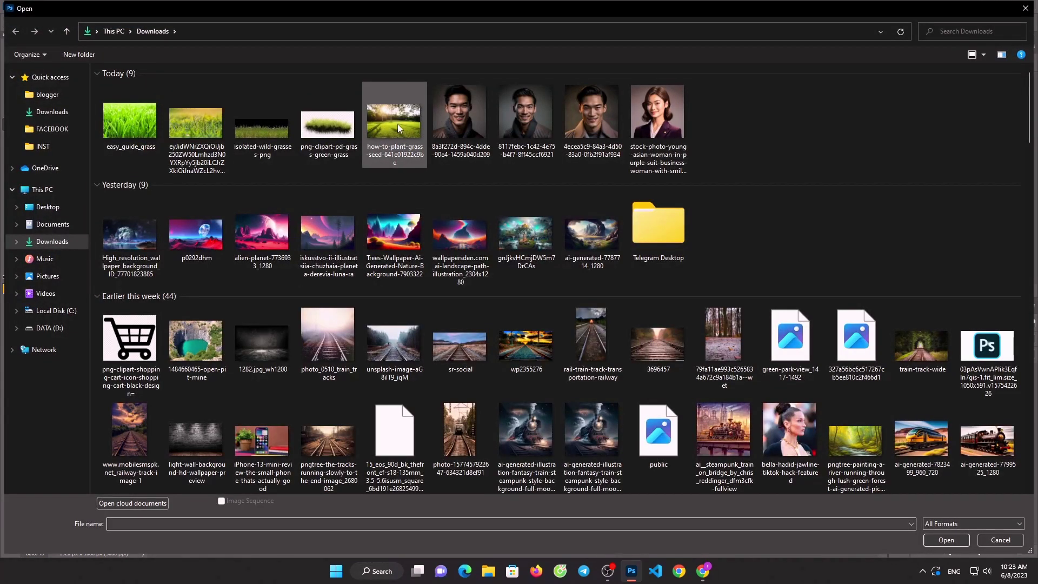
{"action": "double_click", "coordinate": [397, 125]}
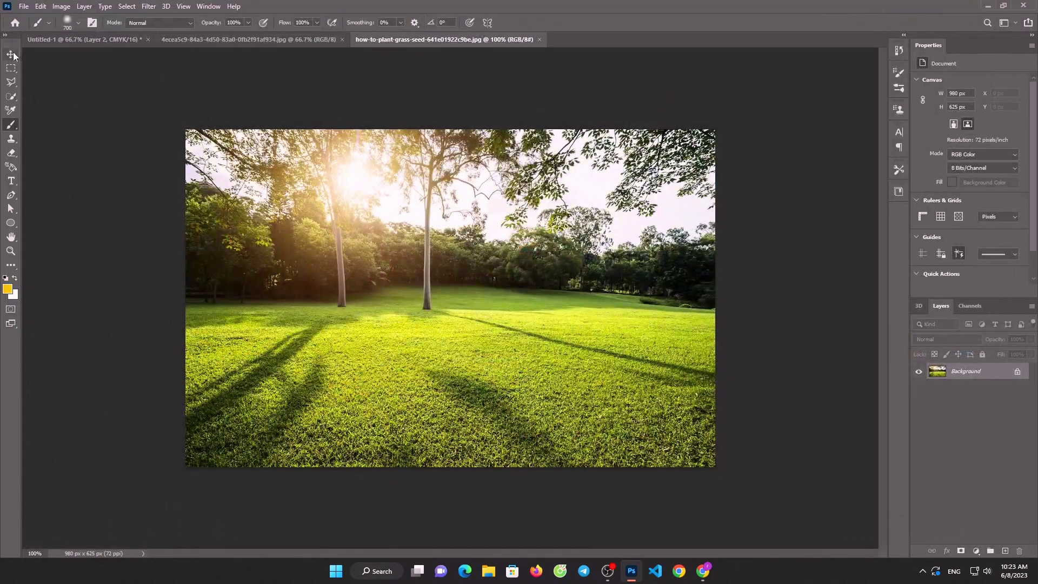
{"action": "left_click", "coordinate": [11, 54]}
{"action": "left_click", "coordinate": [74, 38]}
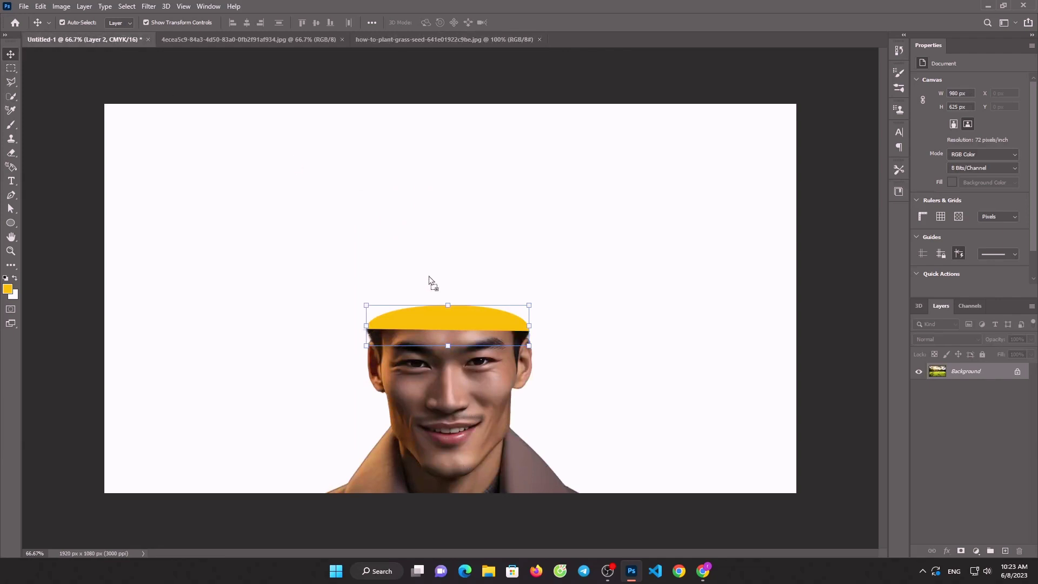
{"action": "left_click_drag", "start_coordinate": [430, 279], "coordinate": [520, 238]}
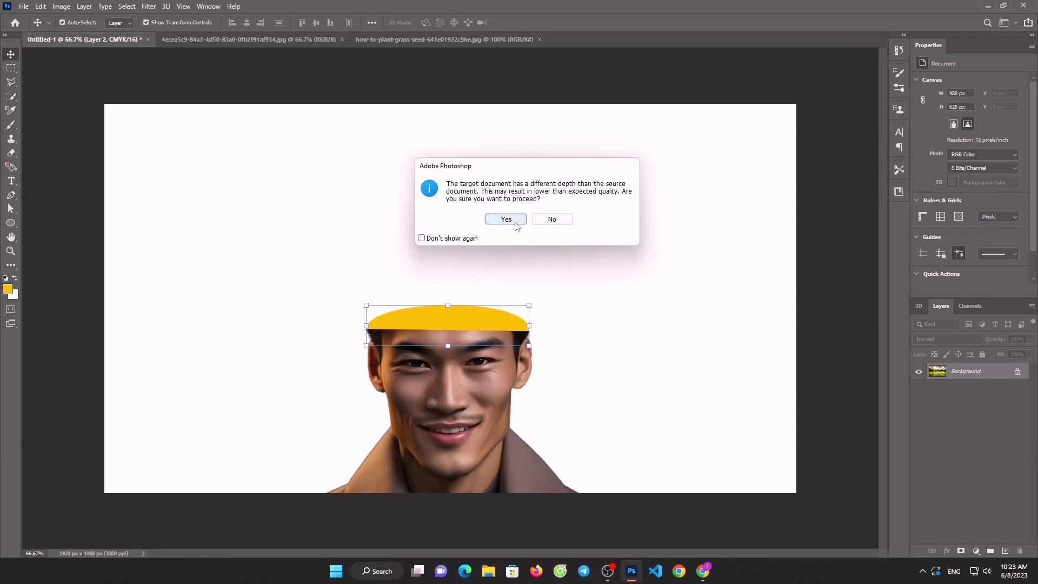
{"action": "left_click", "coordinate": [506, 219]}
Resize the grass photo to fit the head and make it a clipping mask on the cap
{"action": "mouse_move", "coordinate": [610, 285]}
{"action": "left_mouse_down"}
{"action": "mouse_move", "coordinate": [503, 272]}
{"action": "mouse_move", "coordinate": [521, 274]}
{"action": "left_mouse_up"}
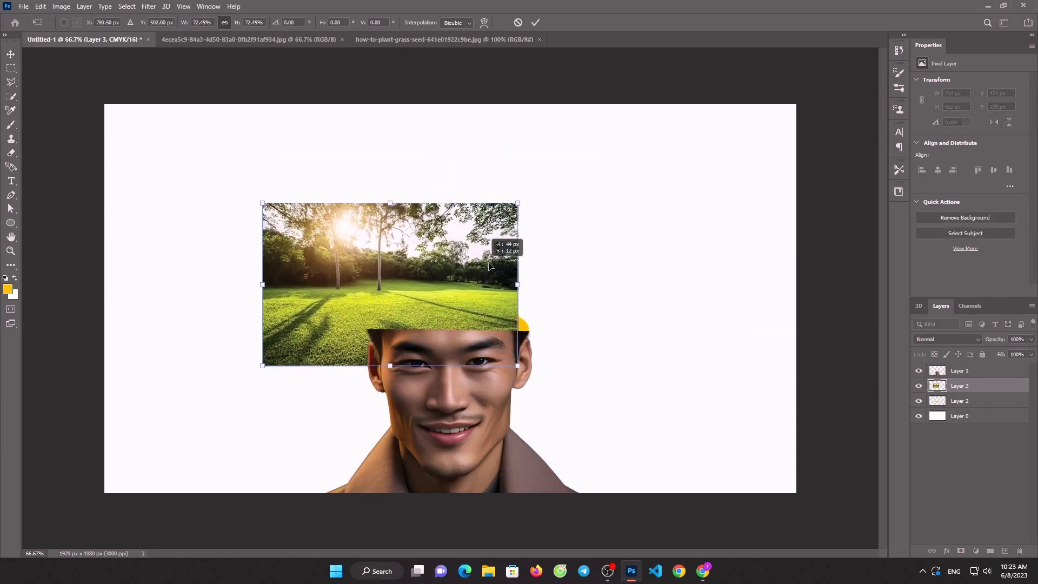
{"action": "left_click_drag", "start_coordinate": [441, 271], "coordinate": [494, 269]}
{"action": "left_click_drag", "start_coordinate": [312, 275], "coordinate": [365, 278]}
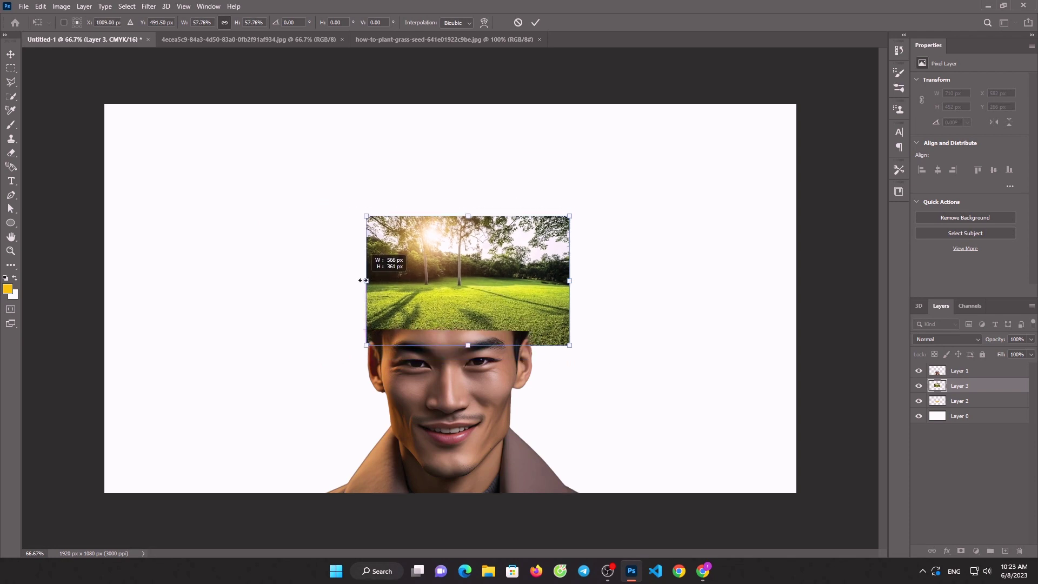
{"action": "left_click_drag", "start_coordinate": [569, 280], "coordinate": [541, 282]}
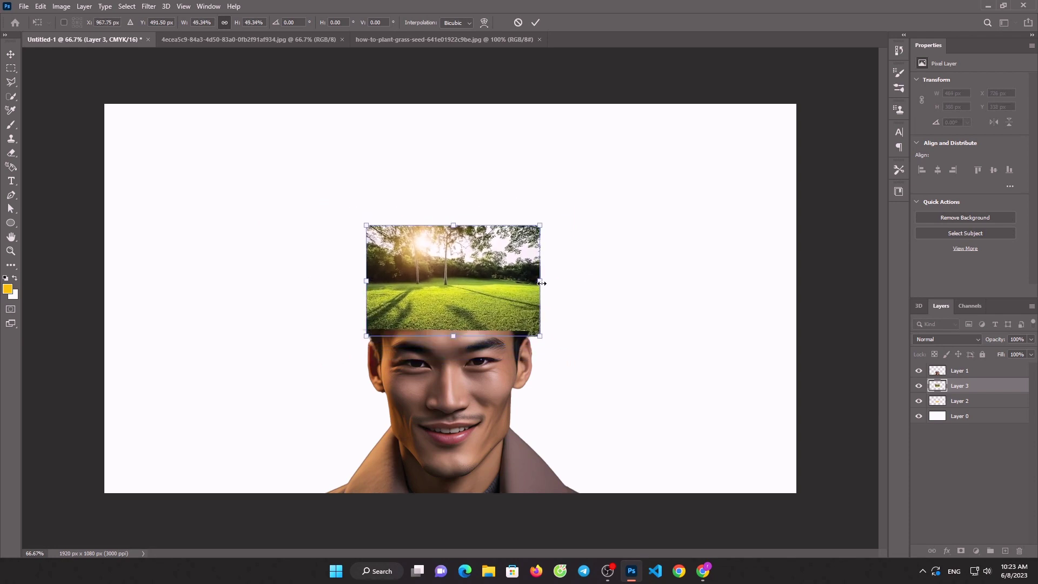
{"action": "left_click", "coordinate": [538, 20]}
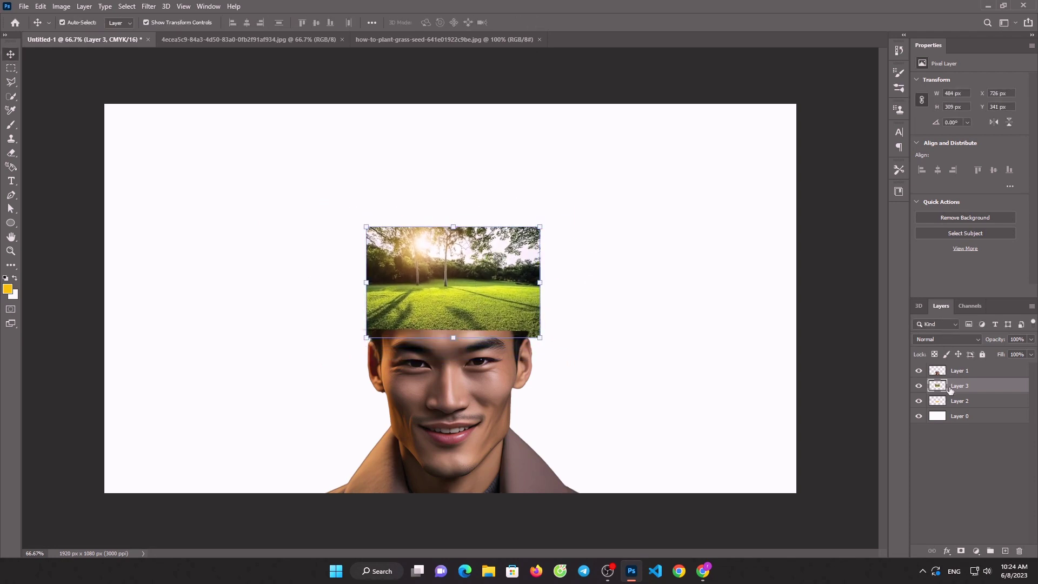
{"action": "right_click", "coordinate": [958, 388]}
{"action": "left_click", "coordinate": [848, 307]}
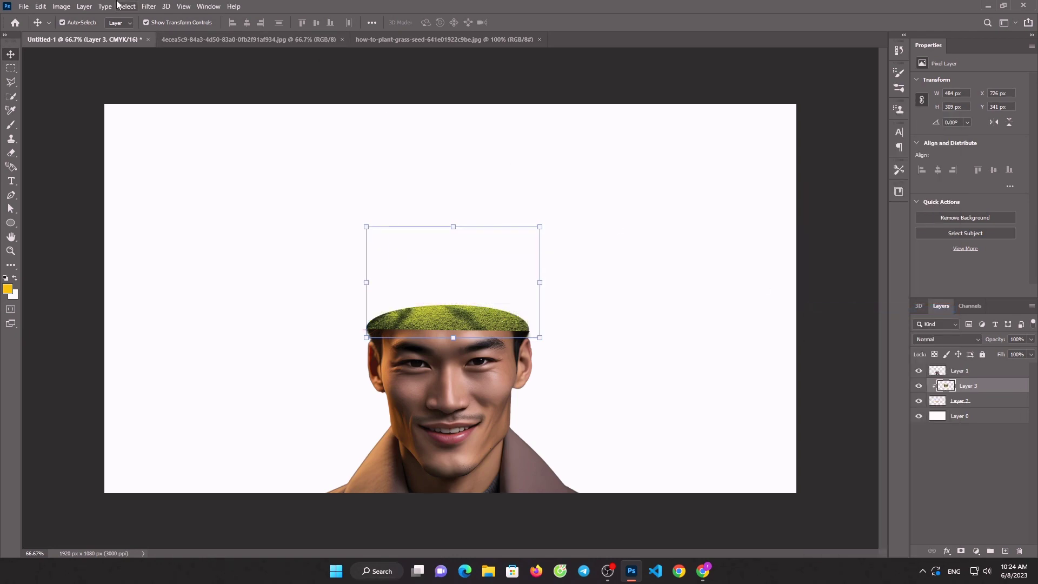
Bring easy_guide_grass.jpg into the portrait as Layer 4, shrunk to 94×63 px at the cap's left
{"action": "left_click", "coordinate": [25, 7]}
{"action": "left_click", "coordinate": [33, 28]}
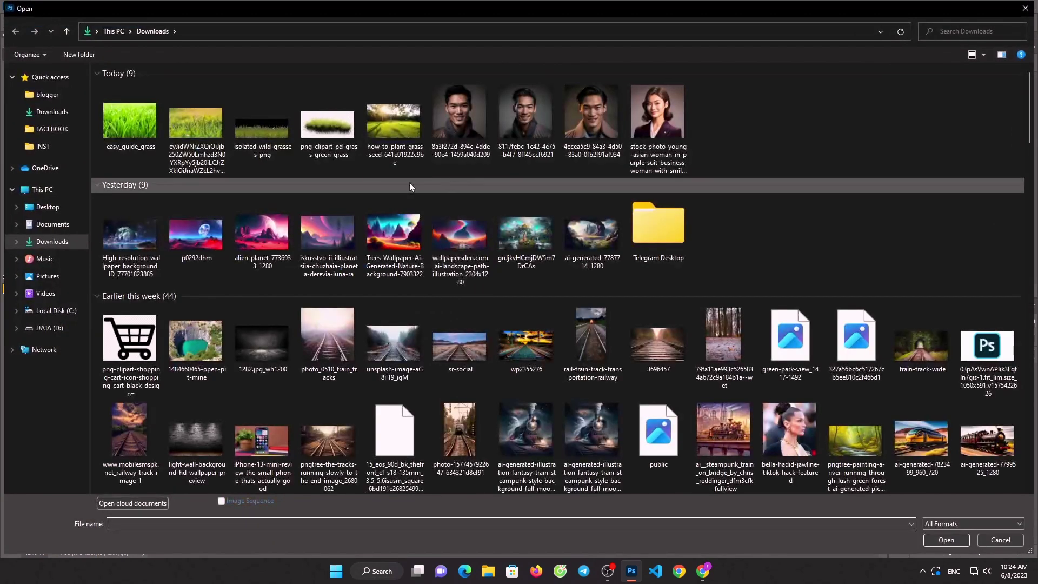
{"action": "double_click", "coordinate": [130, 128]}
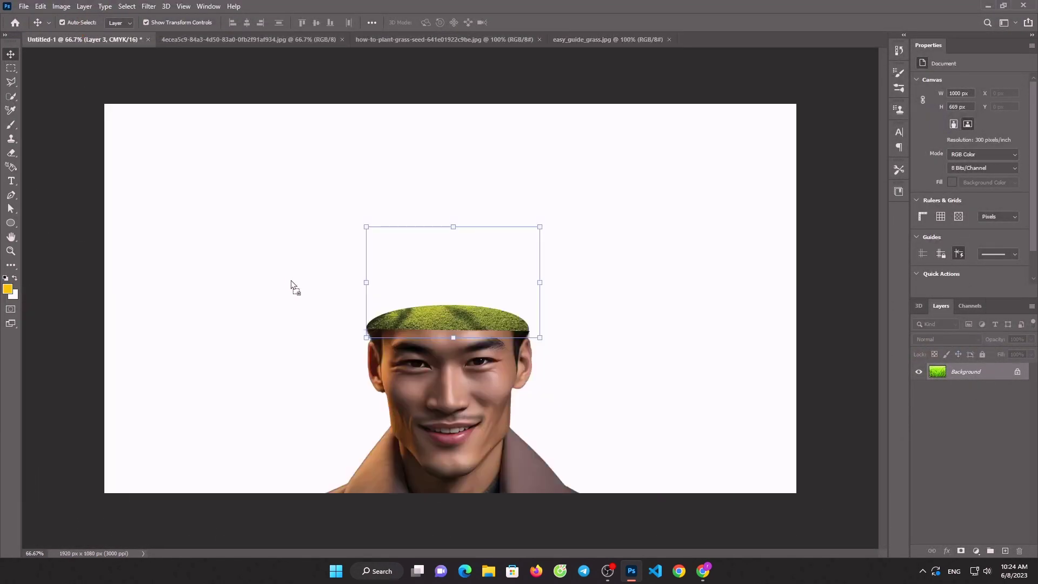
{"action": "left_click_drag", "start_coordinate": [80, 32], "coordinate": [362, 303]}
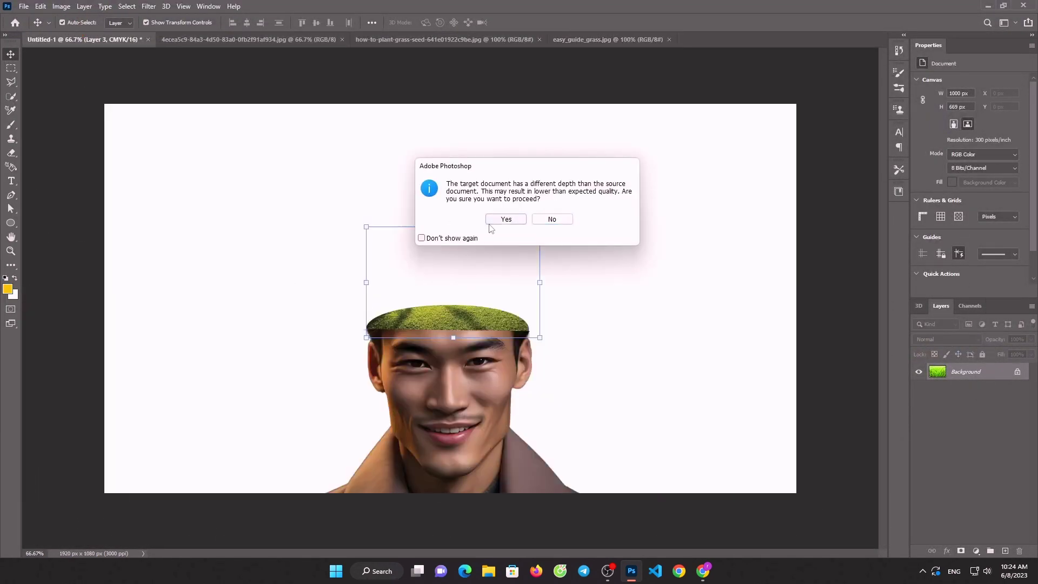
{"action": "left_click", "coordinate": [506, 223]}
{"action": "mouse_move", "coordinate": [547, 294]}
{"action": "left_mouse_down"}
{"action": "mouse_move", "coordinate": [225, 283]}
{"action": "mouse_move", "coordinate": [395, 329]}
{"action": "mouse_move", "coordinate": [396, 316]}
{"action": "mouse_move", "coordinate": [391, 324]}
{"action": "left_mouse_up"}
{"action": "left_click", "coordinate": [535, 22]}
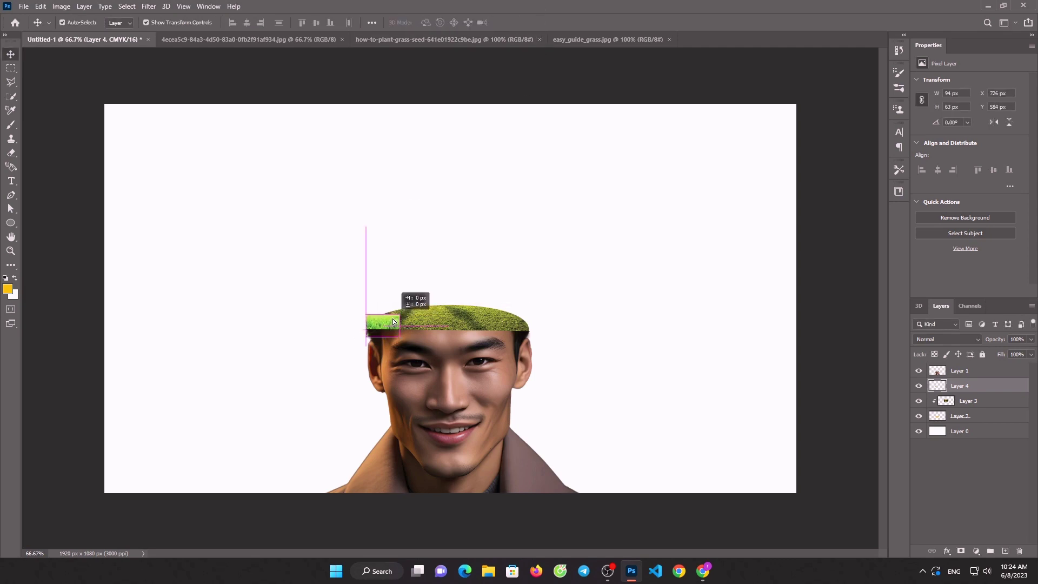
{"action": "left_click", "coordinate": [12, 155]}
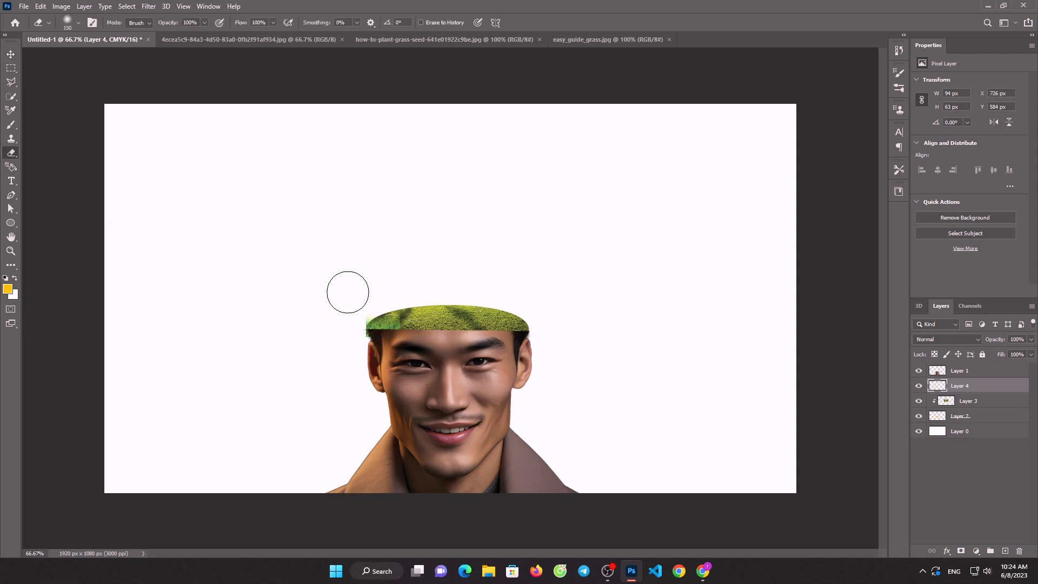
Place the grass patch on the cap edge and Alt-drag copies along it to the right
{"action": "left_click", "coordinate": [11, 54]}
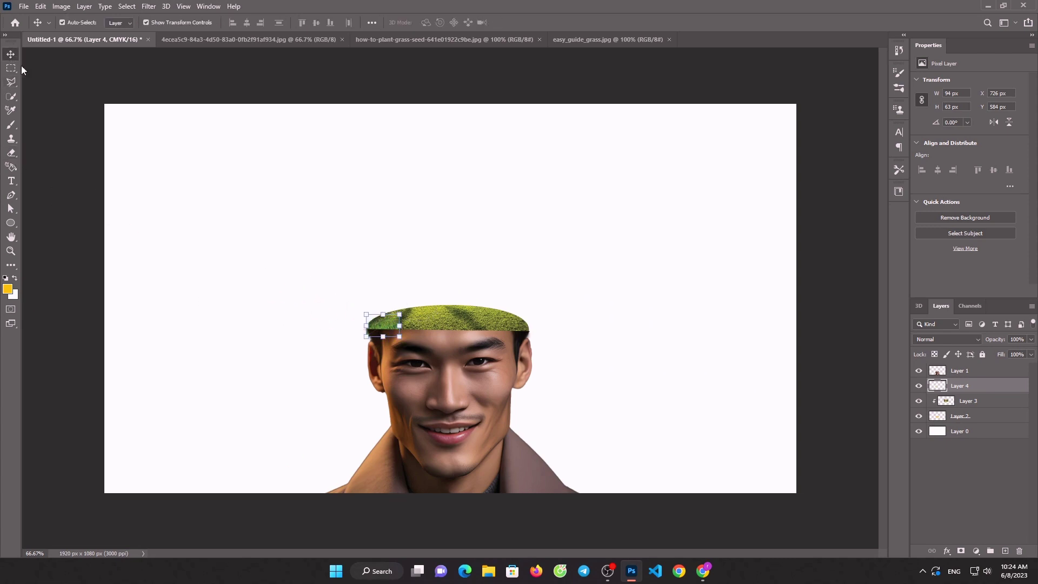
{"action": "left_click_drag", "start_coordinate": [393, 328], "coordinate": [394, 322]}
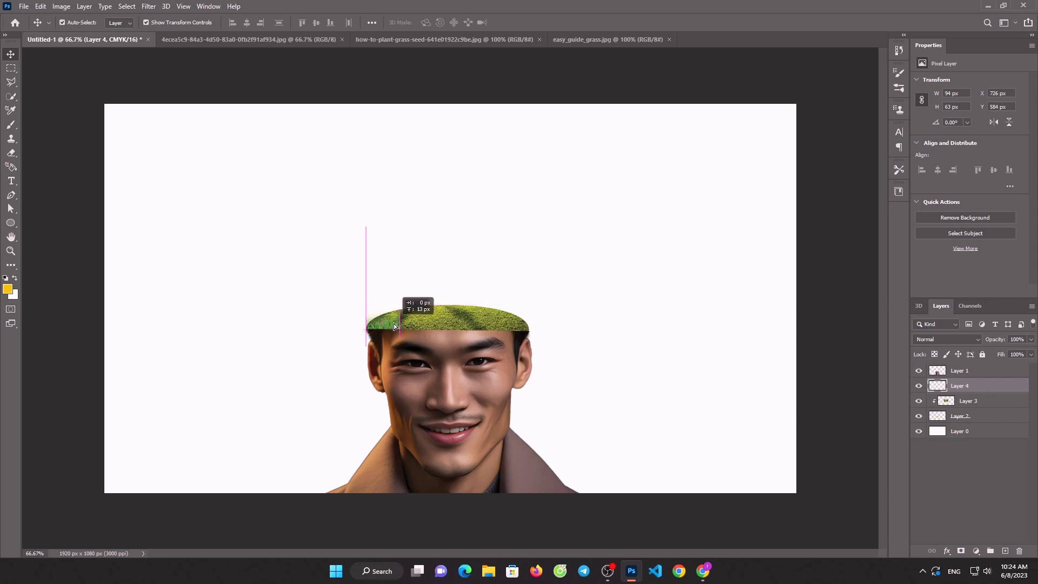
{"action": "scroll", "coordinate": [399, 323], "scroll_direction": "up", "scroll_amount": 4}
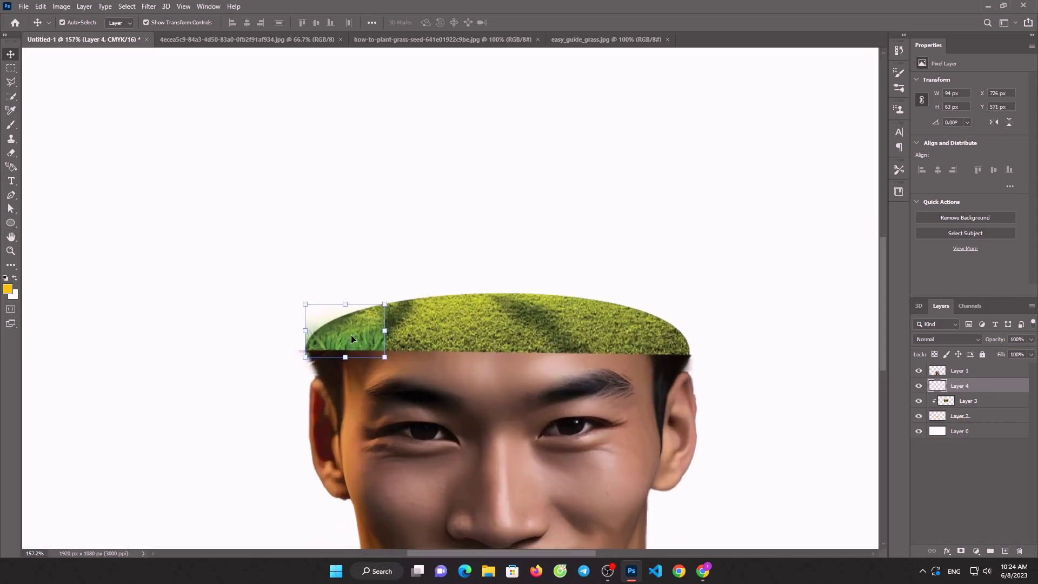
{"action": "mouse_move", "coordinate": [351, 335]}
{"action": "left_mouse_down"}
{"action": "mouse_move", "coordinate": [505, 341]}
{"action": "mouse_move", "coordinate": [507, 332]}
{"action": "mouse_move", "coordinate": [640, 350]}
{"action": "left_mouse_up"}
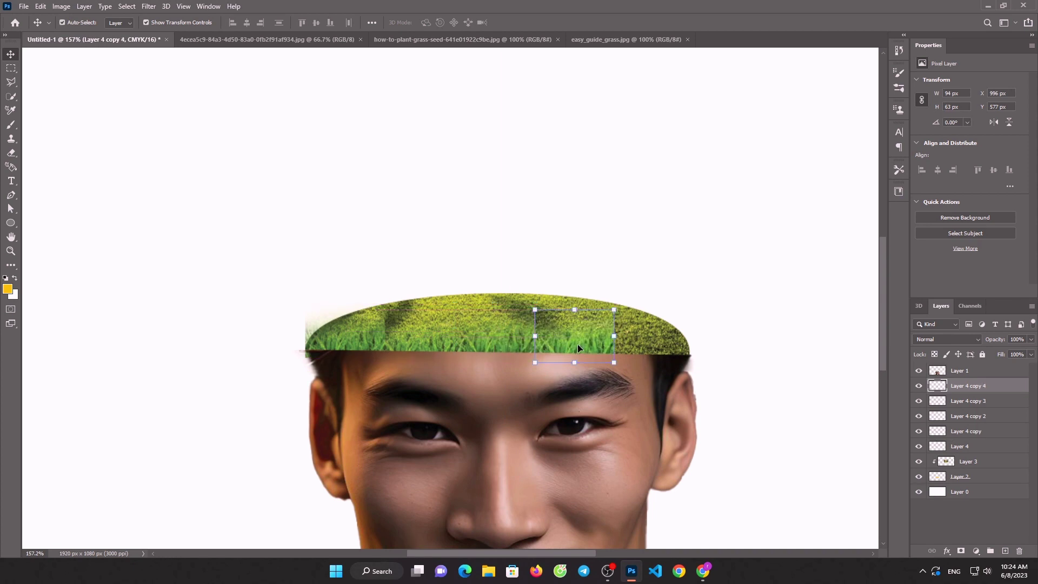
{"action": "key", "text": "ctrl"}
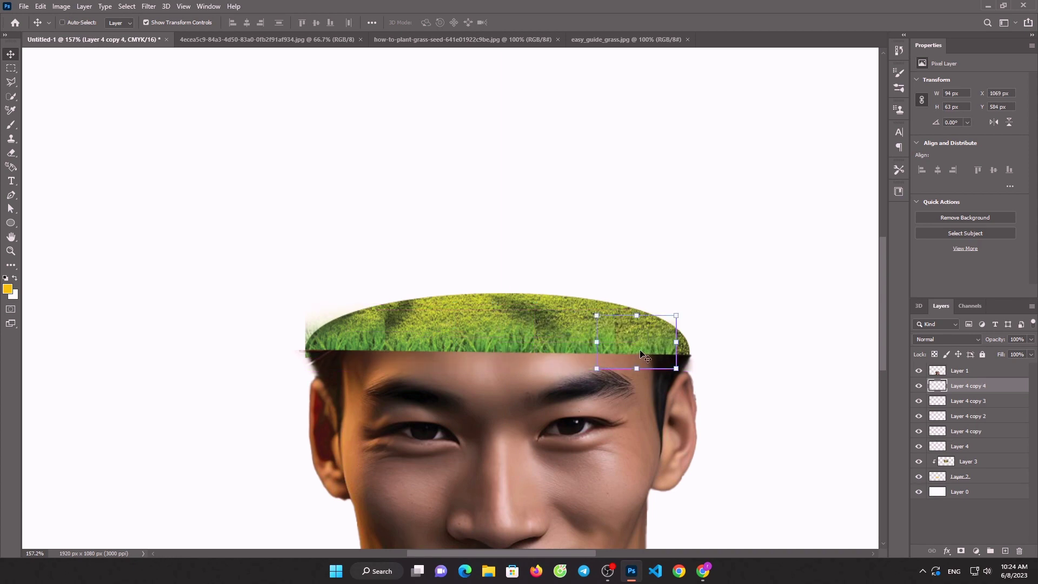
{"action": "left_click_drag", "start_coordinate": [641, 352], "coordinate": [648, 352]}
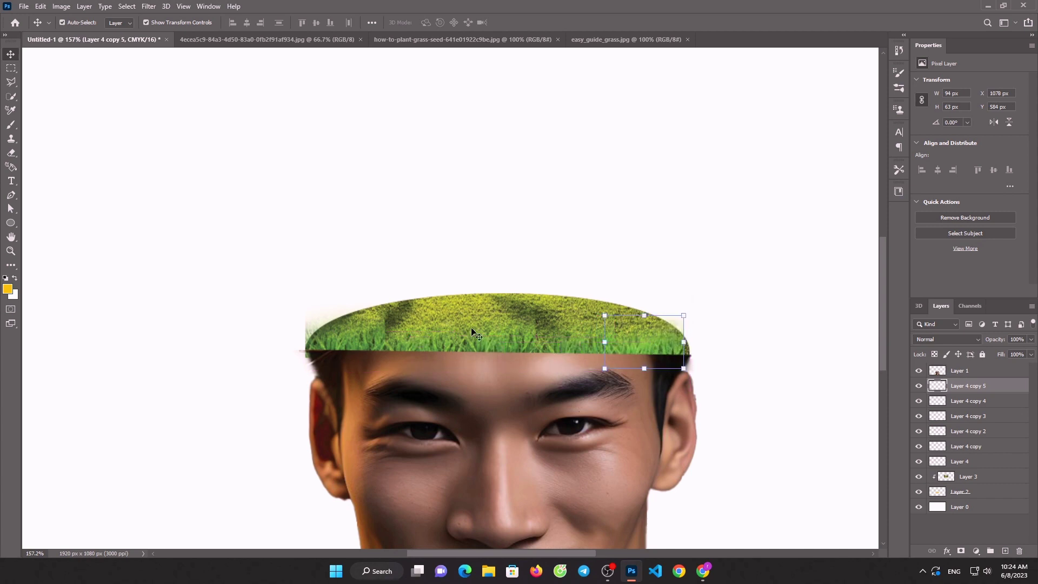
Soften the edges of the grass patch layers with the Eraser
{"action": "left_click", "coordinate": [11, 153]}
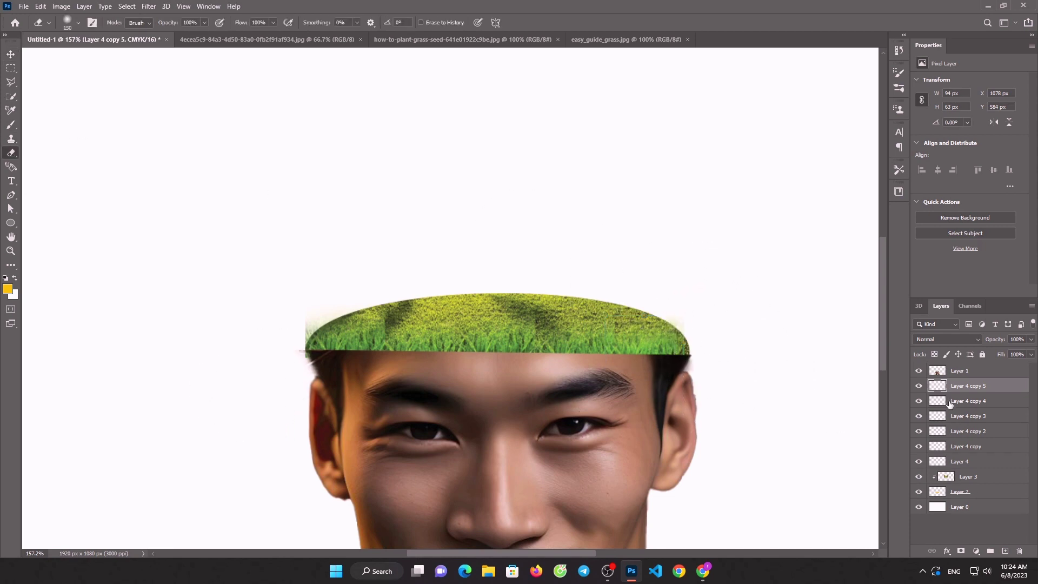
{"action": "left_click", "coordinate": [958, 448]}
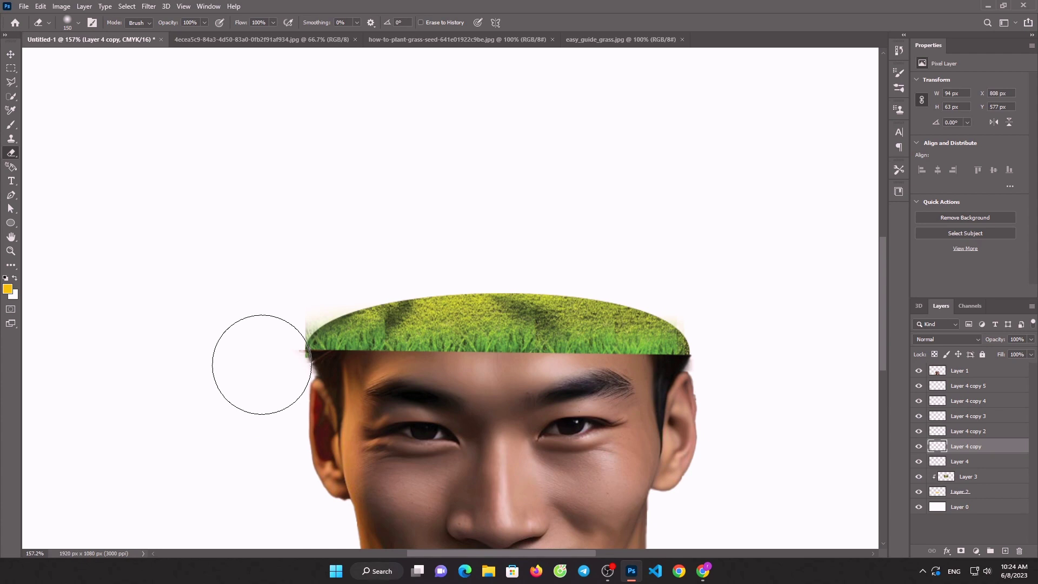
{"action": "left_click", "coordinate": [954, 463]}
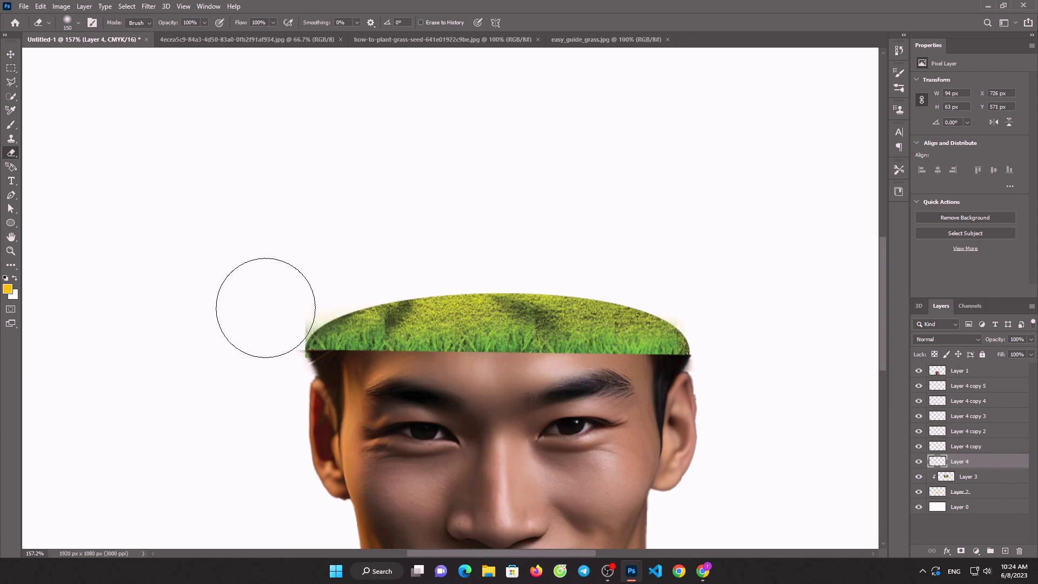
{"action": "scroll", "coordinate": [255, 358], "scroll_direction": "down", "scroll_amount": 5}
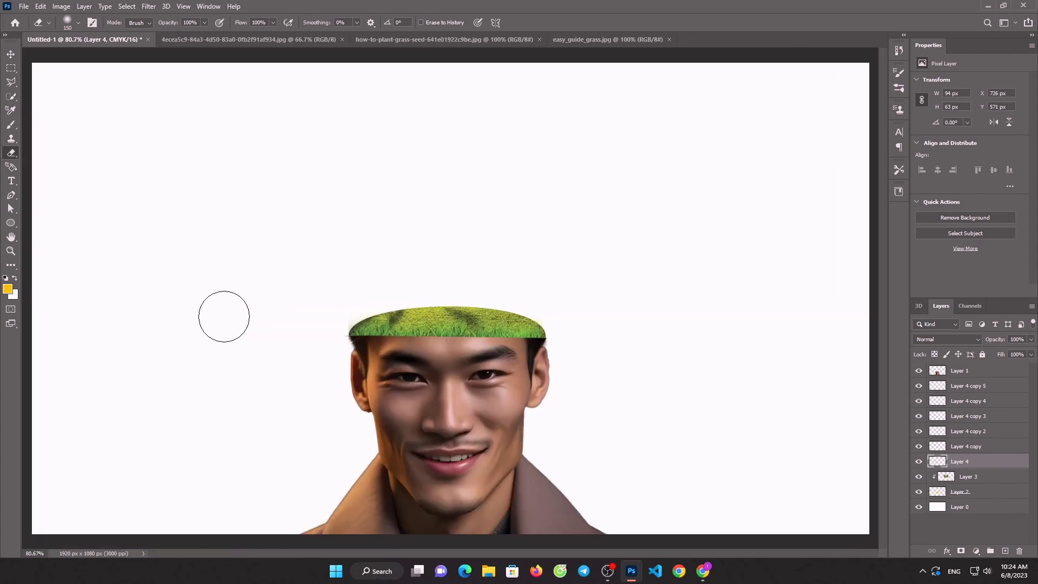
{"action": "scroll", "coordinate": [222, 315], "scroll_direction": "down", "scroll_amount": 5}
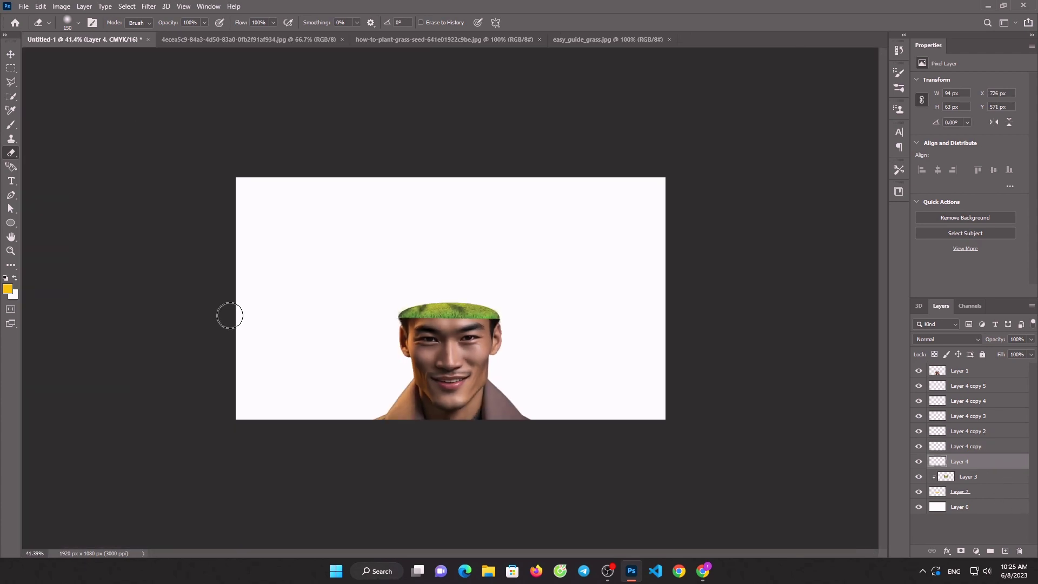
Open the grass clump clipart file
{"action": "left_click", "coordinate": [213, 40]}
{"action": "left_click", "coordinate": [24, 6]}
{"action": "left_click", "coordinate": [36, 28]}
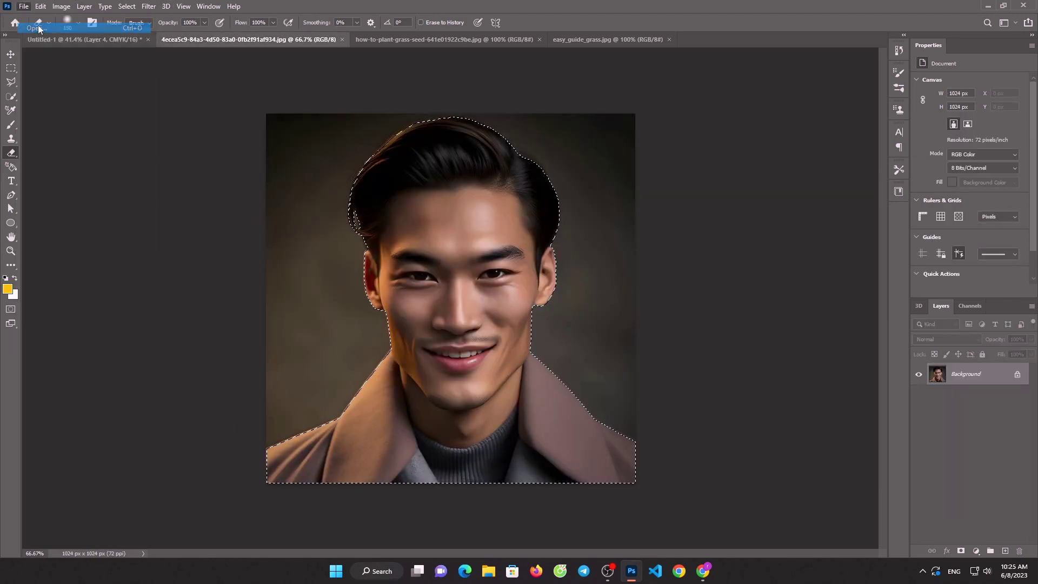
{"action": "double_click", "coordinate": [319, 132]}
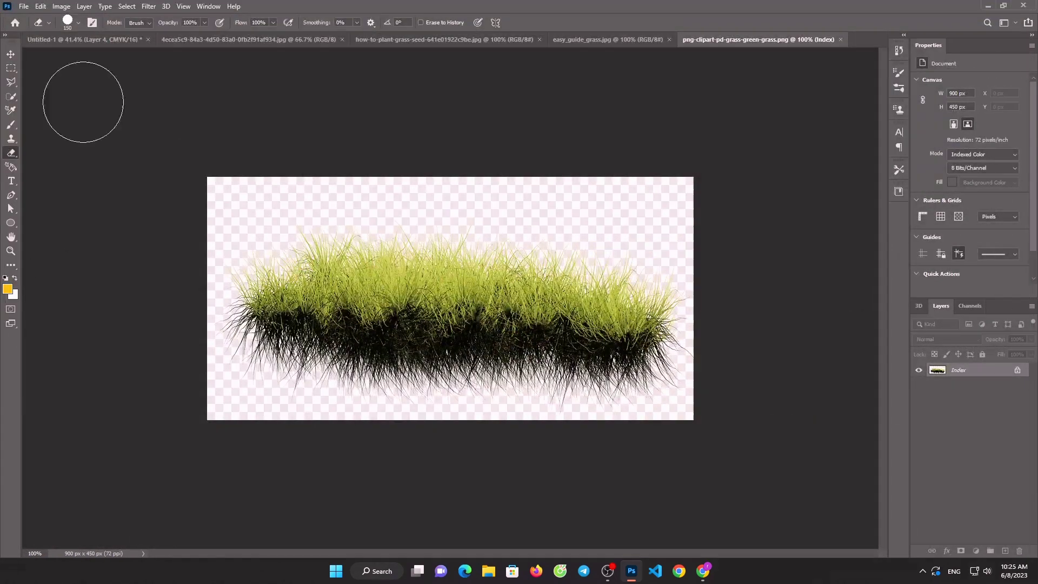
Select the whole clipart canvas and drag it into the easy_guide_grass image
{"action": "left_click", "coordinate": [11, 54]}
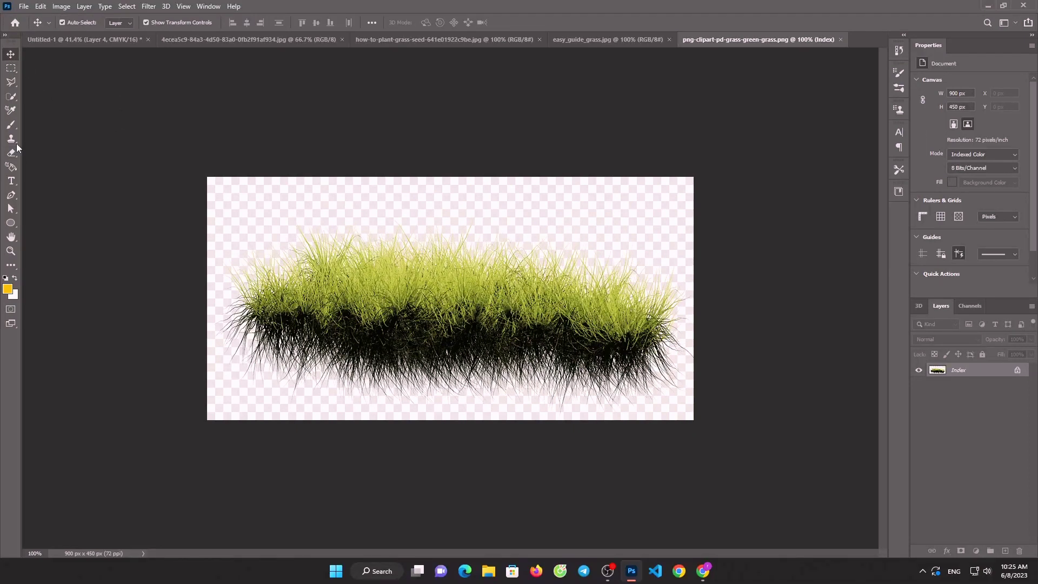
{"action": "left_click", "coordinate": [11, 68]}
{"action": "left_click_drag", "start_coordinate": [197, 173], "coordinate": [793, 494]}
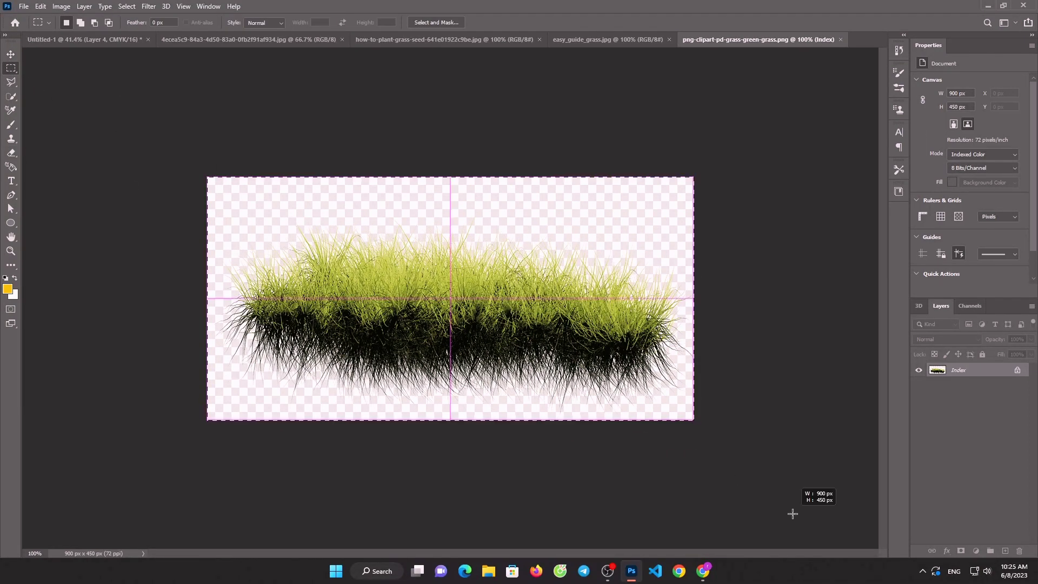
{"action": "key", "text": "v"}
{"action": "mouse_move", "coordinate": [485, 243]}
{"action": "left_mouse_down"}
{"action": "mouse_move", "coordinate": [529, 110]}
{"action": "mouse_move", "coordinate": [573, 51]}
{"action": "left_mouse_up"}
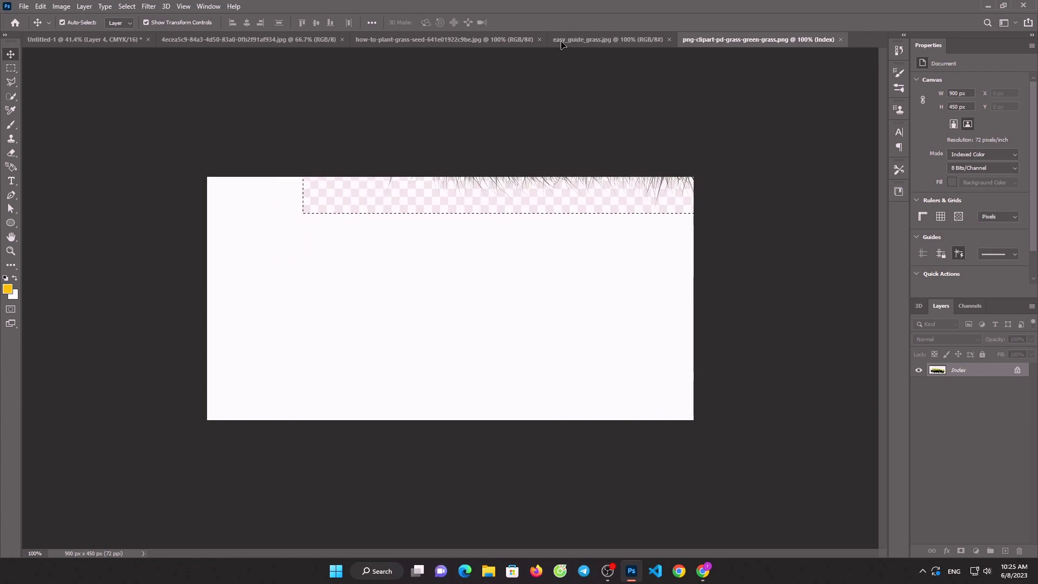
{"action": "left_click", "coordinate": [561, 41]}
{"action": "mouse_move", "coordinate": [432, 275]}
{"action": "left_mouse_down"}
{"action": "mouse_move", "coordinate": [463, 261]}
{"action": "mouse_move", "coordinate": [521, 269]}
{"action": "mouse_move", "coordinate": [486, 262]}
{"action": "left_mouse_up"}
Enlarge the clump to 1012×505 px and select just its blades with Select Subject
{"action": "left_click_drag", "start_coordinate": [671, 197], "coordinate": [732, 167]}
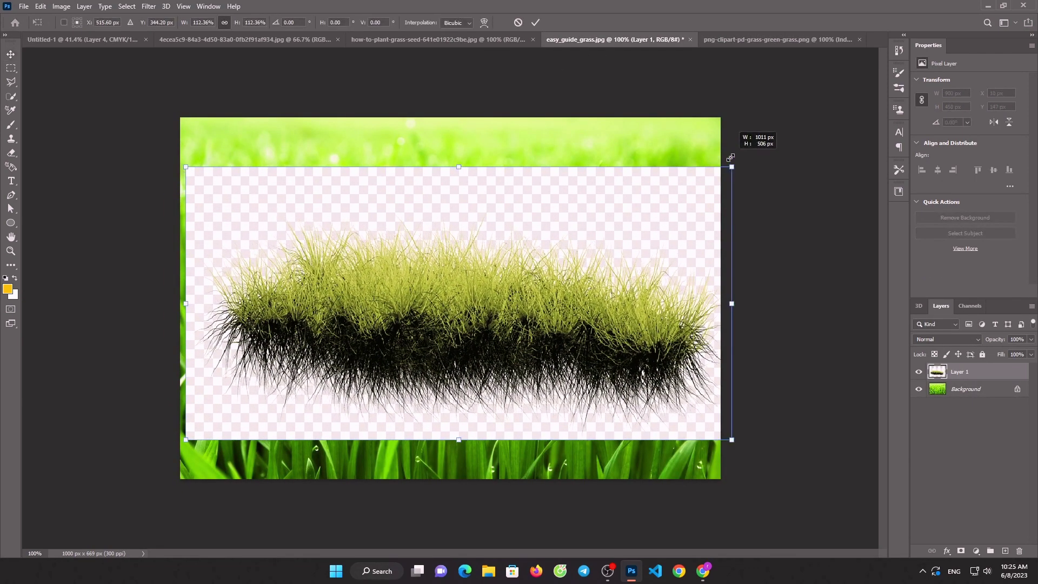
{"action": "left_click_drag", "start_coordinate": [471, 216], "coordinate": [462, 211]}
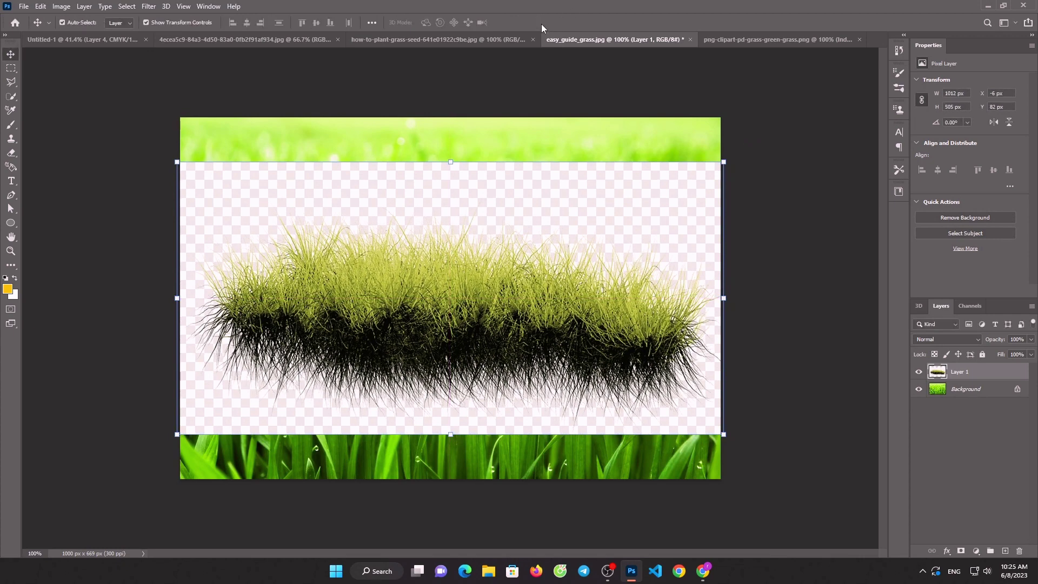
{"action": "left_click", "coordinate": [11, 98]}
{"action": "left_click", "coordinate": [317, 22]}
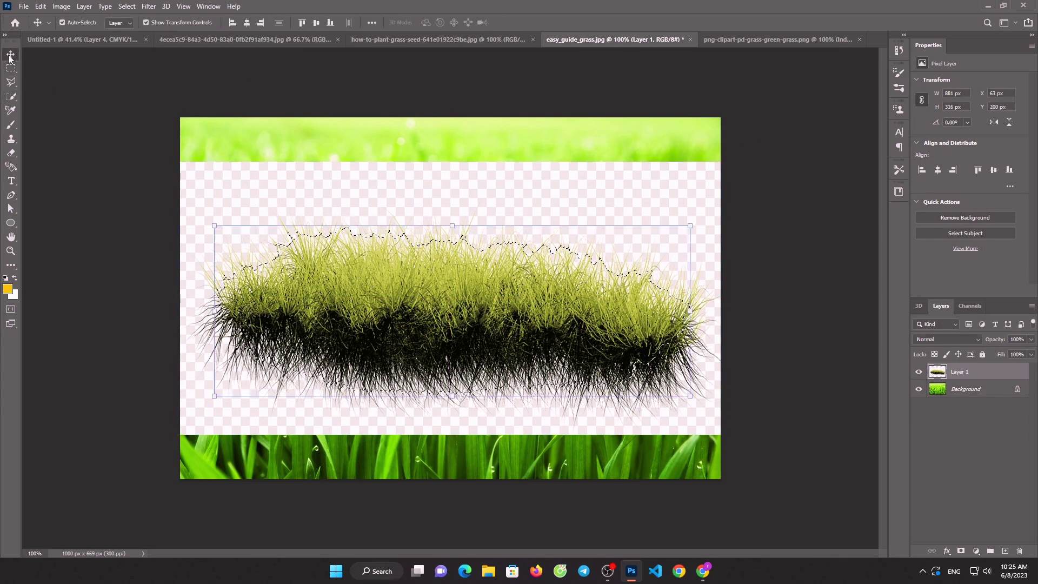
{"action": "key", "text": "v"}
{"action": "left_click_drag", "start_coordinate": [285, 209], "coordinate": [77, 43]}
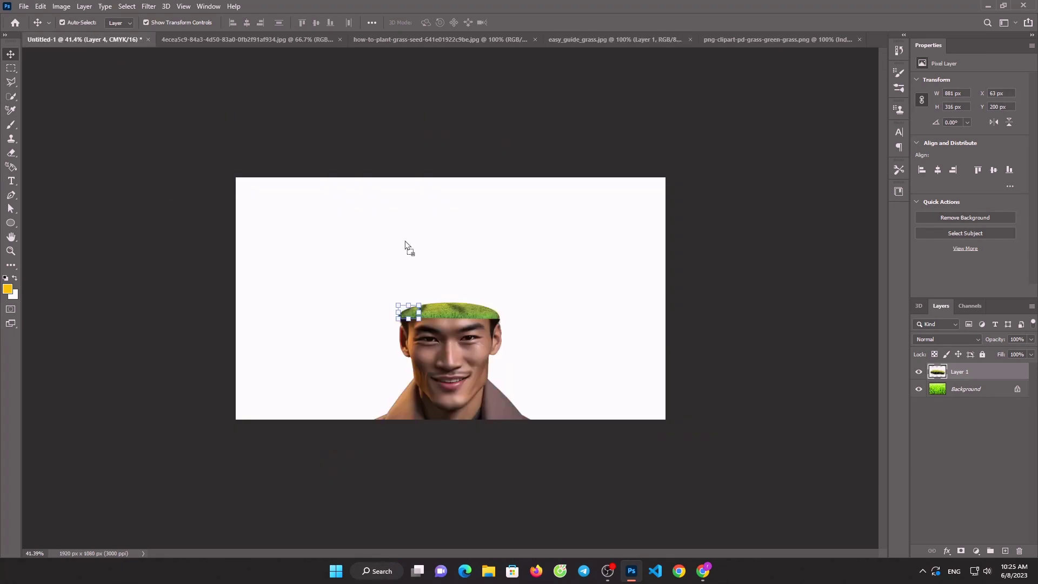
Place the grass tuft on top of the cap as Layer 5
{"action": "mouse_move", "coordinate": [405, 244]}
{"action": "left_mouse_down"}
{"action": "mouse_move", "coordinate": [462, 271]}
{"action": "mouse_move", "coordinate": [455, 298]}
{"action": "mouse_move", "coordinate": [449, 277]}
{"action": "left_mouse_up"}
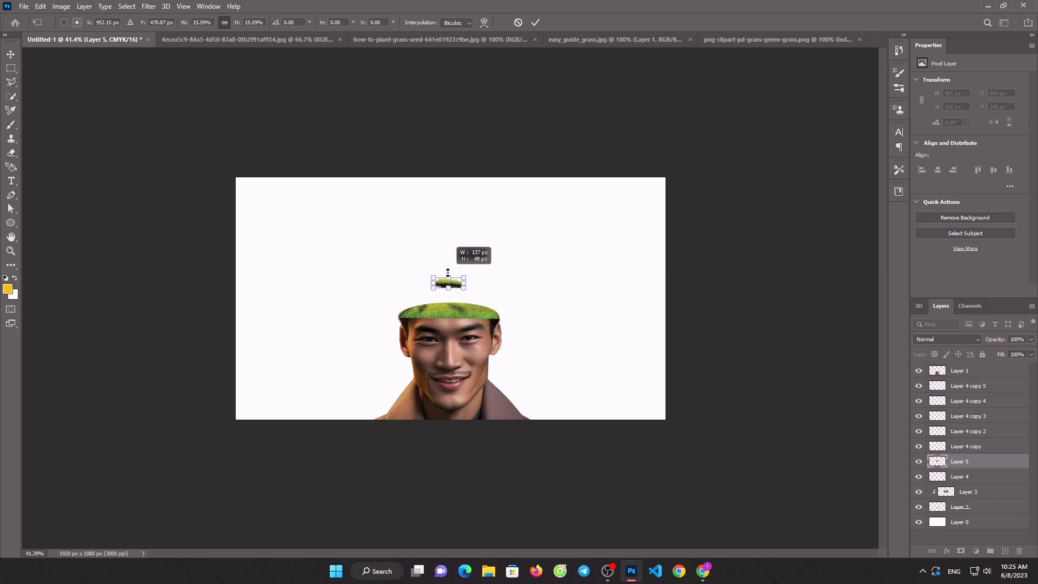
{"action": "scroll", "coordinate": [446, 294], "scroll_direction": "up", "scroll_amount": 5, "text": "alt"}
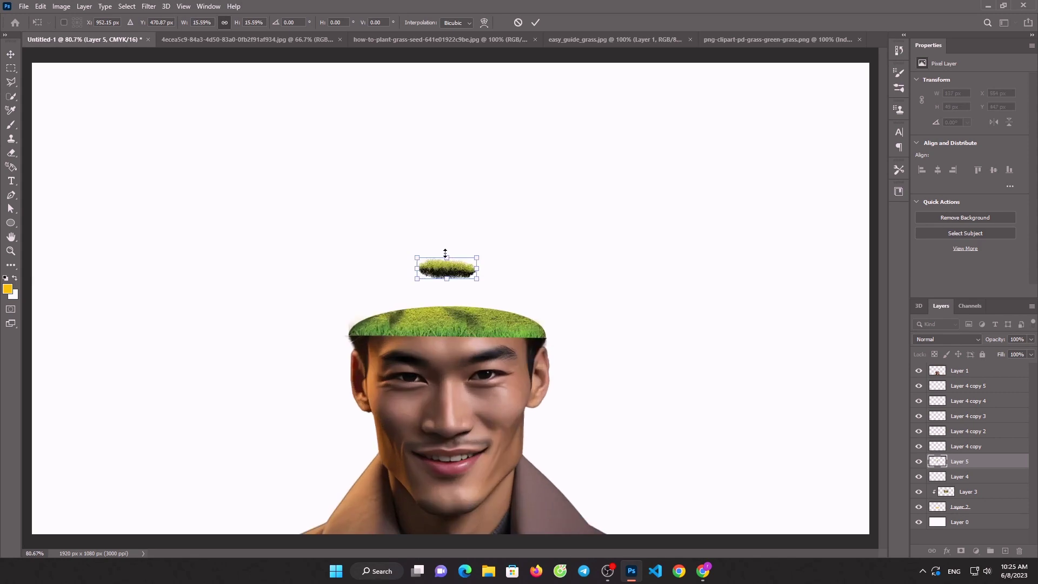
{"action": "left_click_drag", "start_coordinate": [447, 268], "coordinate": [444, 304]}
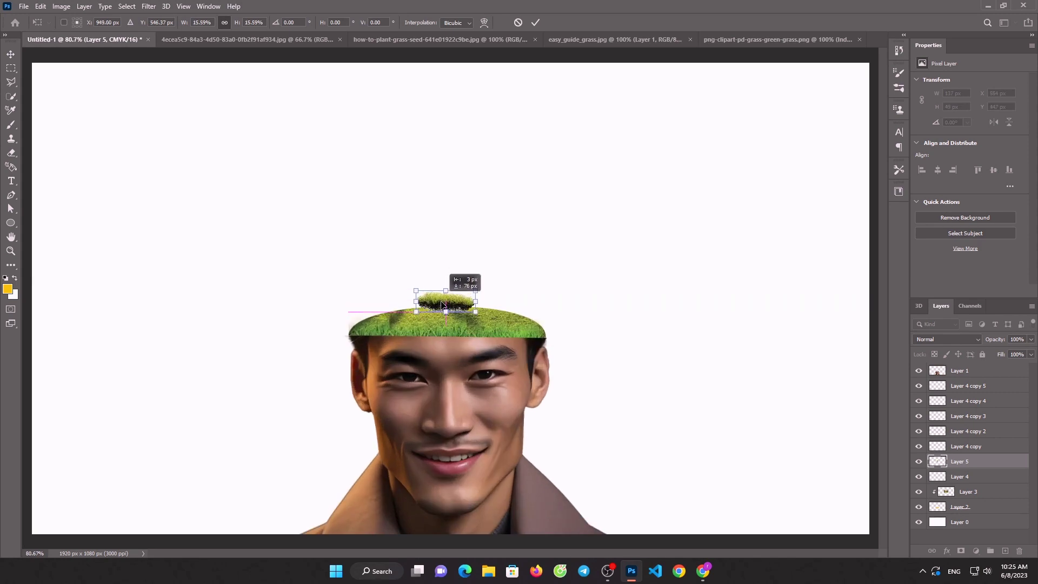
{"action": "left_click", "coordinate": [536, 23]}
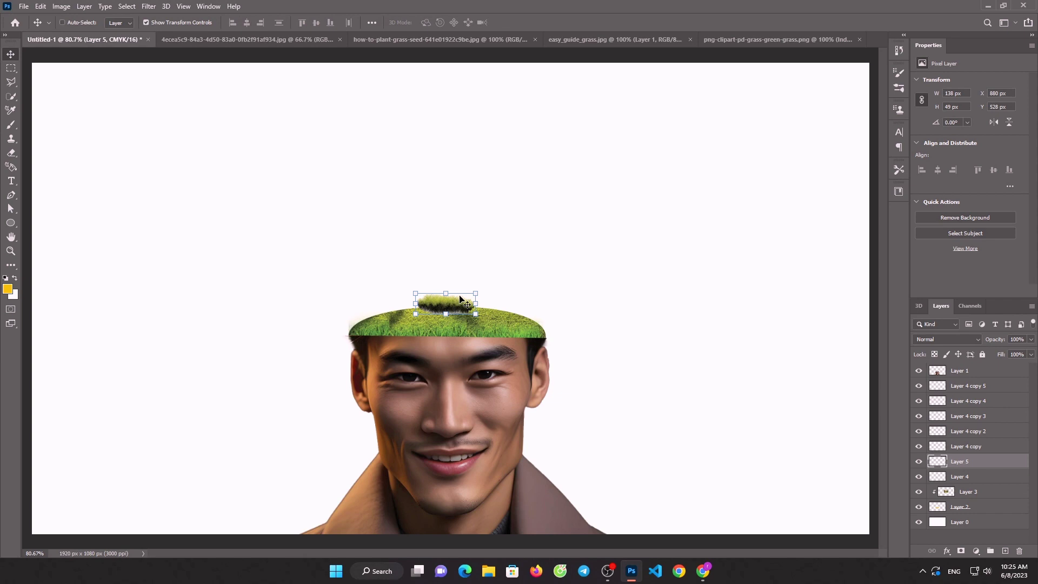
Add two tuft copies left and right, shrinking one to about 85%
{"action": "left_click_drag", "start_coordinate": [461, 297], "coordinate": [410, 305], "text": "alt"}
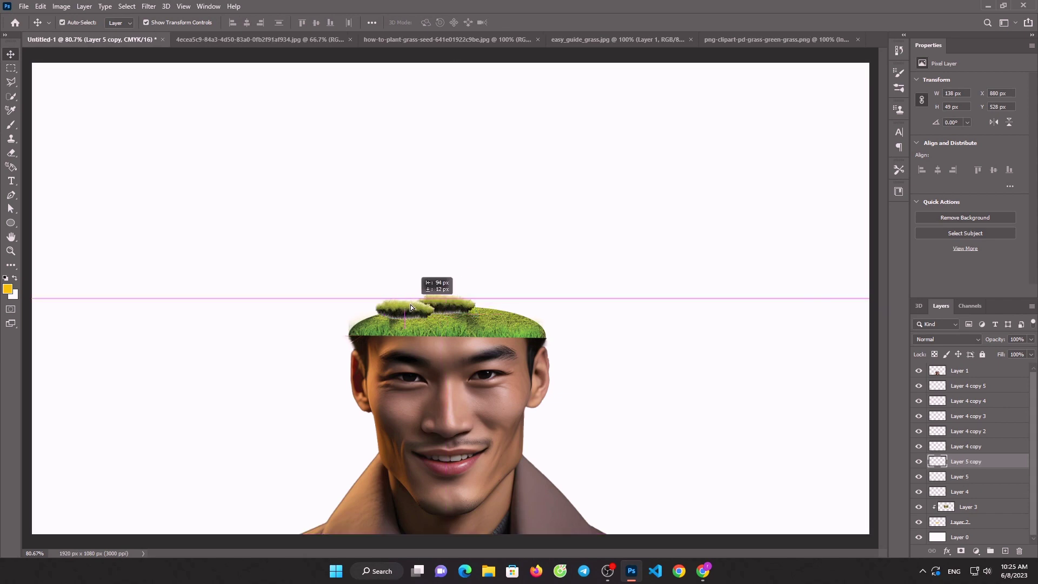
{"action": "key", "text": "ctrl+t"}
{"action": "left_click_drag", "start_coordinate": [435, 301], "coordinate": [417, 309], "text": "alt"}
{"action": "left_click", "coordinate": [532, 25]}
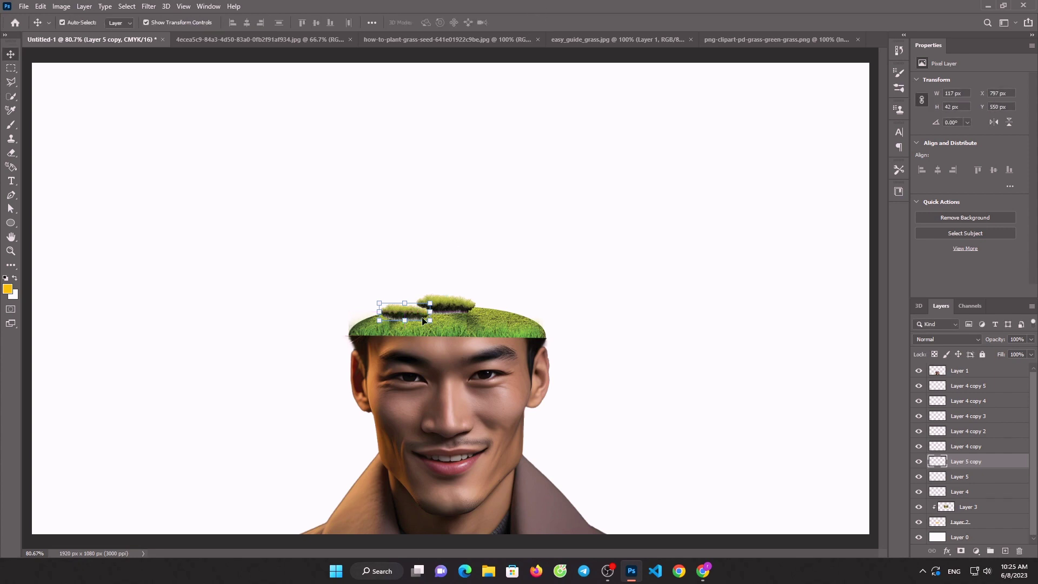
{"action": "mouse_move", "coordinate": [411, 312]}
{"action": "left_mouse_down", "text": "alt"}
{"action": "mouse_move", "coordinate": [500, 310]}
{"action": "mouse_move", "coordinate": [508, 323]}
{"action": "mouse_move", "coordinate": [528, 323]}
{"action": "left_mouse_up", "text": "alt"}
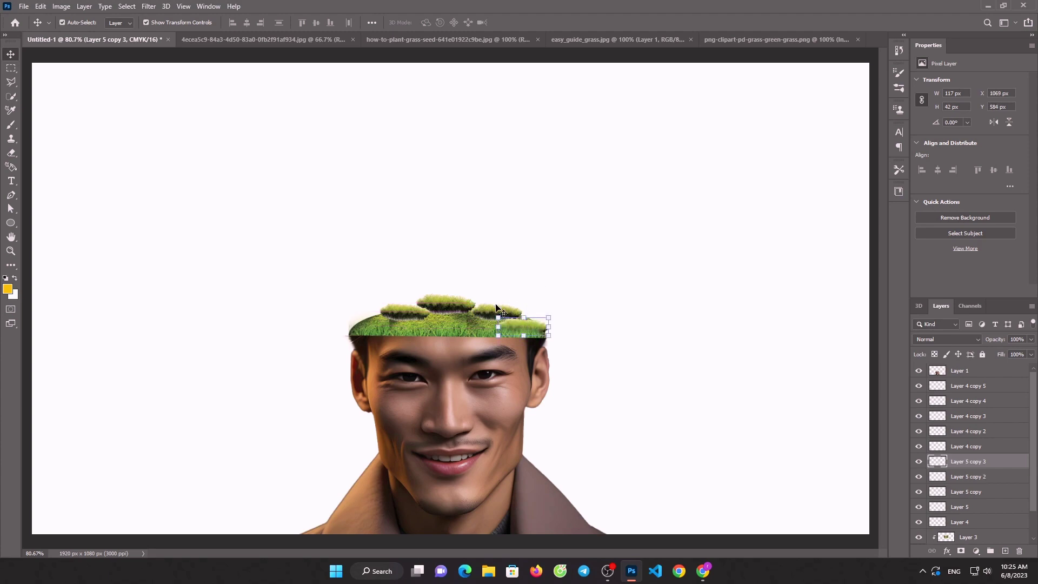
{"action": "key", "text": "ctrl+t"}
{"action": "left_click", "coordinate": [535, 22]}
Copy another tuft to the cap's left edge
{"action": "left_click", "coordinate": [403, 315]}
{"action": "mouse_move", "coordinate": [407, 312]}
{"action": "left_mouse_down"}
{"action": "mouse_move", "coordinate": [358, 323]}
{"action": "mouse_move", "coordinate": [389, 320]}
{"action": "left_mouse_up"}
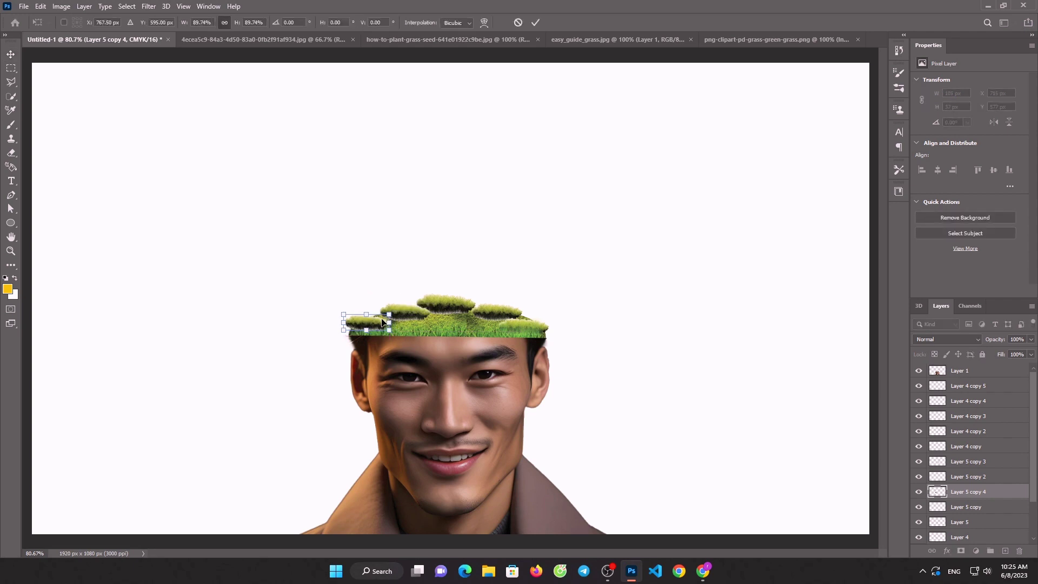
{"action": "left_click", "coordinate": [535, 22]}
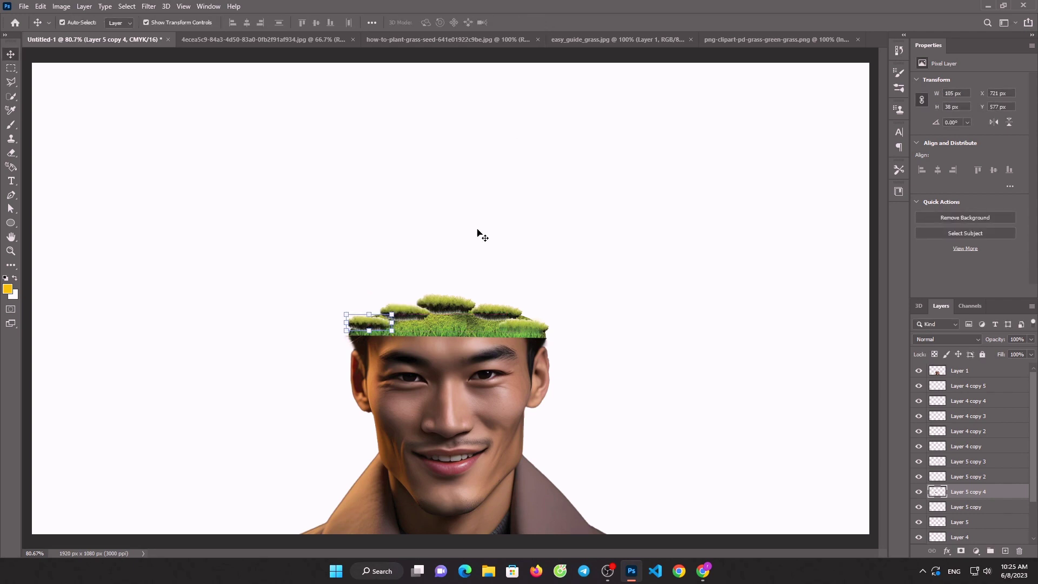
{"action": "left_click", "coordinate": [442, 306]}
Select all the head and grass layers together and duplicate them with Ctrl+J
{"action": "left_click", "coordinate": [506, 187]}
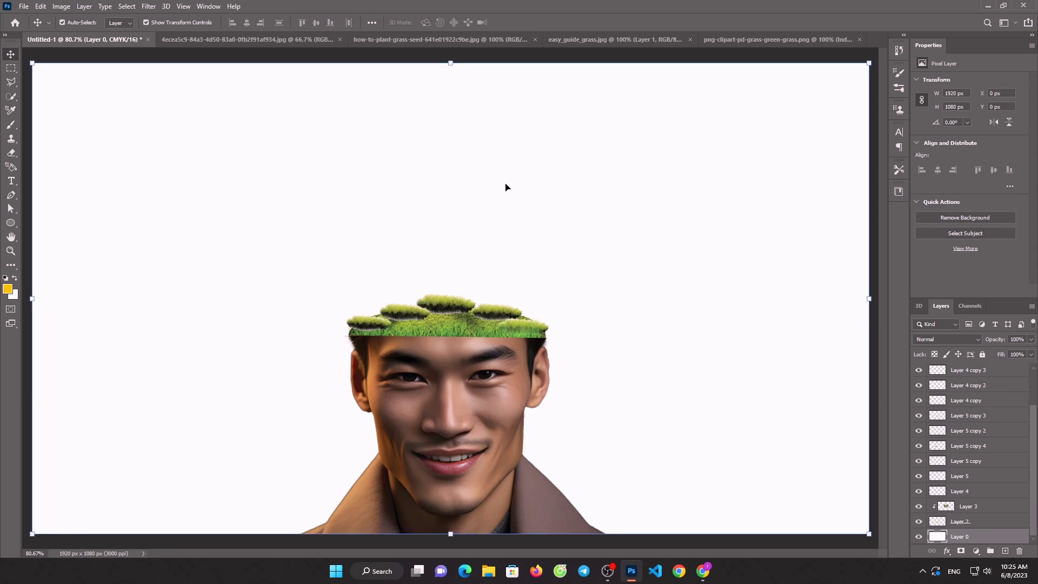
{"action": "scroll", "coordinate": [506, 188], "scroll_direction": "down", "scroll_amount": 3}
{"action": "scroll", "coordinate": [477, 225], "scroll_direction": "down", "scroll_amount": 2}
{"action": "scroll", "coordinate": [493, 225], "scroll_direction": "up", "scroll_amount": 2}
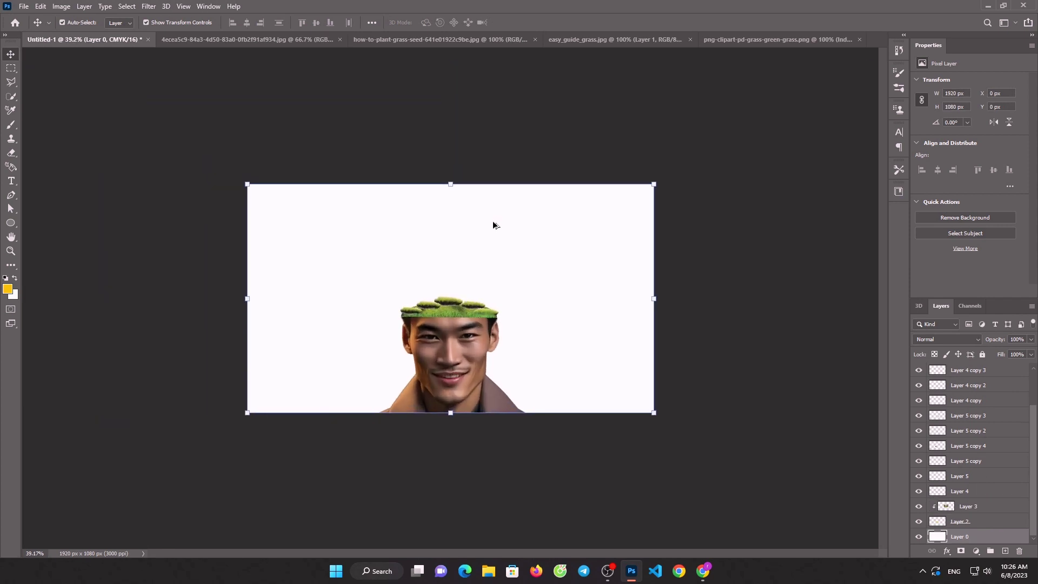
{"action": "scroll", "coordinate": [493, 225], "scroll_direction": "down", "scroll_amount": 1}
{"action": "scroll", "coordinate": [493, 225], "scroll_direction": "up", "scroll_amount": 2}
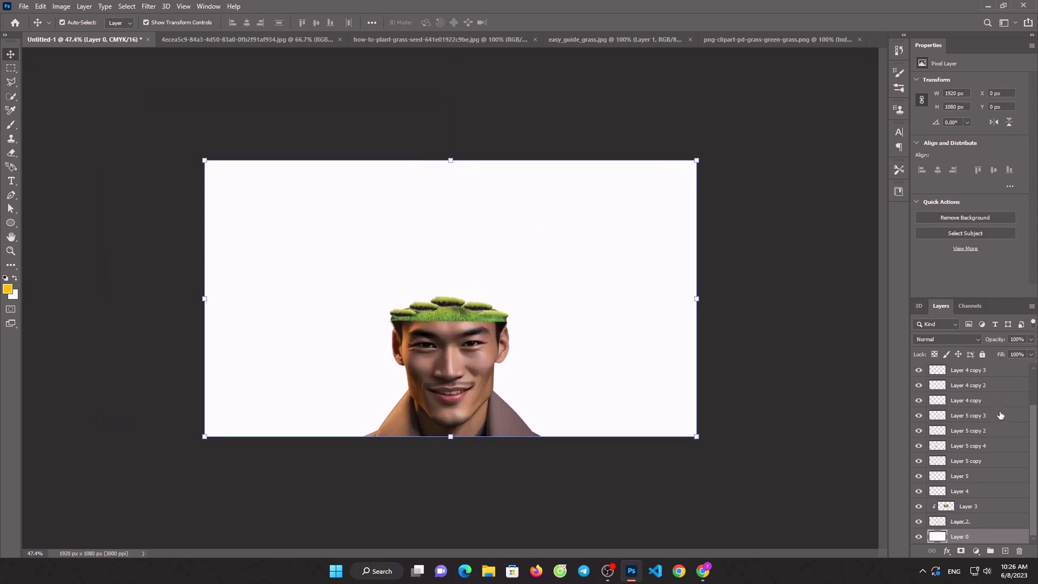
{"action": "left_click", "coordinate": [968, 522]}
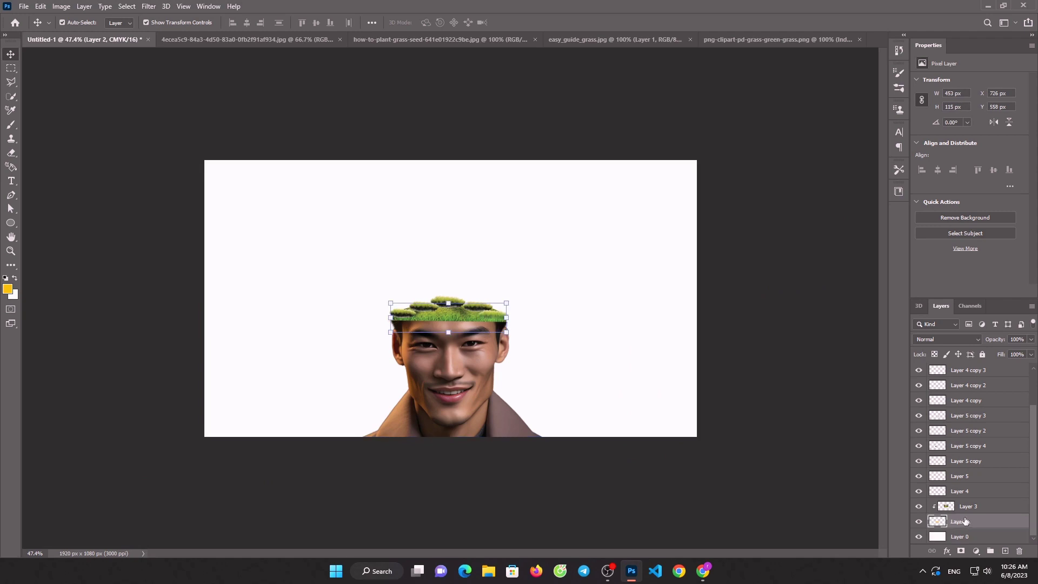
{"action": "scroll", "coordinate": [986, 414], "scroll_direction": "up", "scroll_amount": 3}
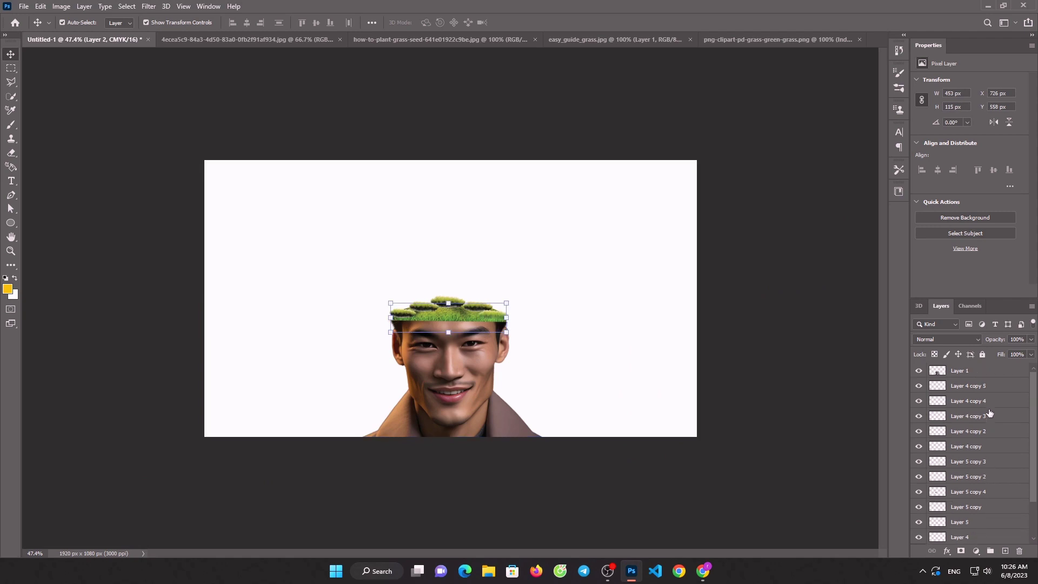
{"action": "scroll", "coordinate": [987, 395], "scroll_direction": "down", "scroll_amount": 3}
{"action": "scroll", "coordinate": [989, 400], "scroll_direction": "up", "scroll_amount": 3}
{"action": "left_click", "coordinate": [982, 372], "text": "shift"}
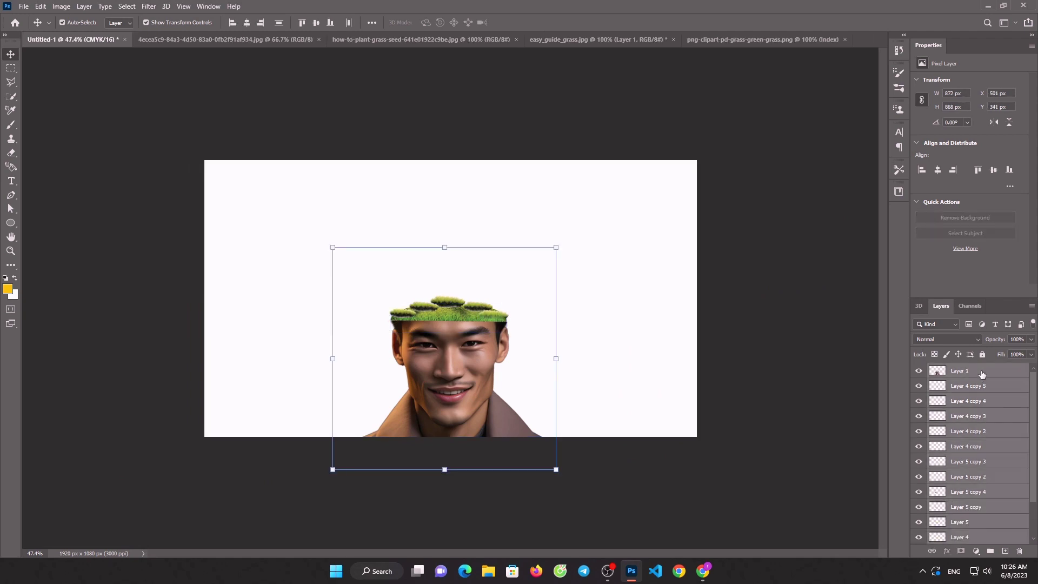
{"action": "key", "text": "ctrl+j"}
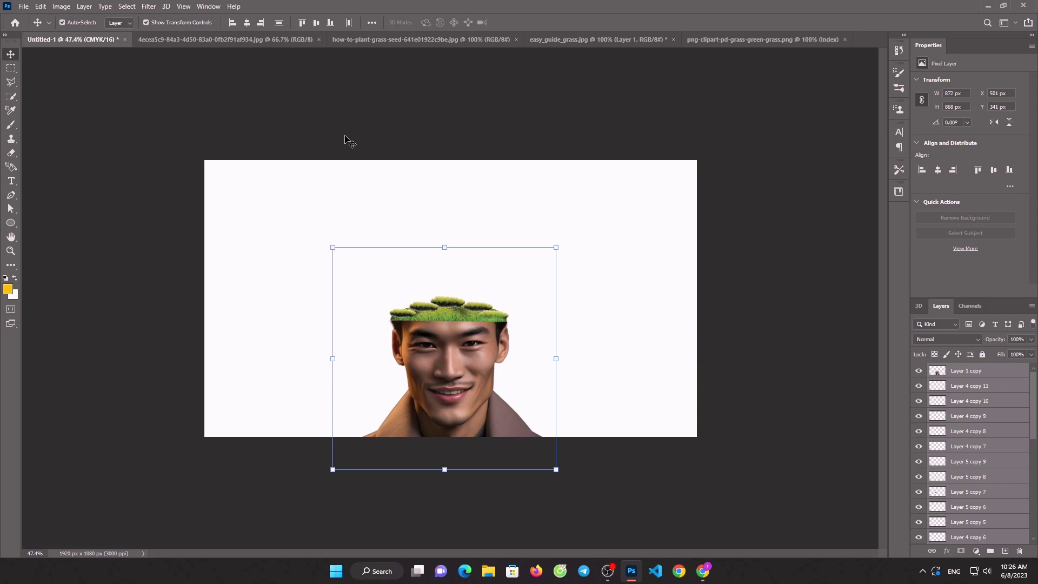
Move the duplicate head up and scale it to 550×547 px above the original
{"action": "scroll", "coordinate": [990, 470], "scroll_direction": "down", "scroll_amount": 3}
{"action": "scroll", "coordinate": [996, 475], "scroll_direction": "down", "scroll_amount": 2}
{"action": "scroll", "coordinate": [992, 467], "scroll_direction": "down", "scroll_amount": 2}
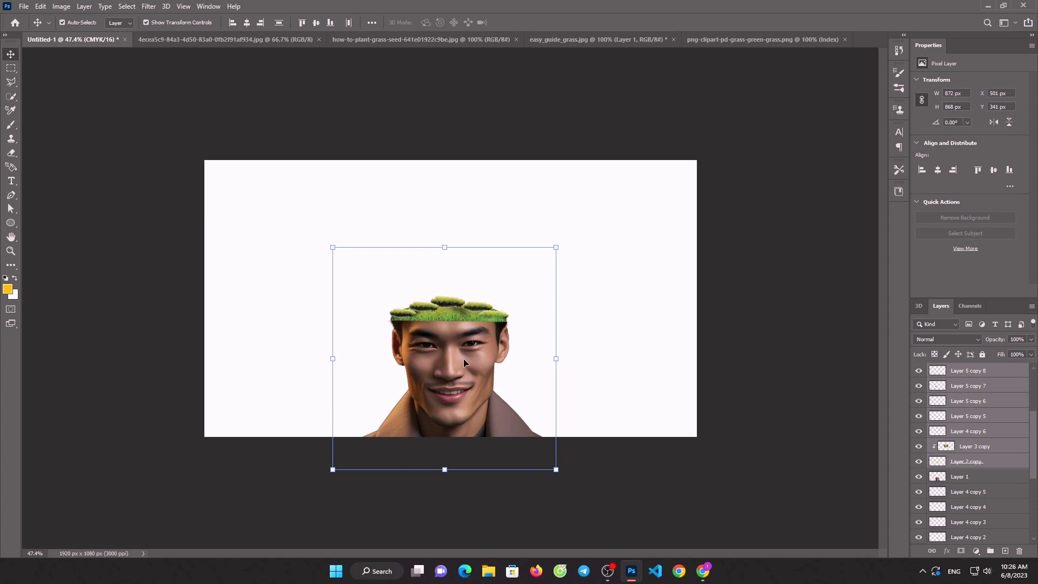
{"action": "left_click_drag", "start_coordinate": [464, 361], "coordinate": [458, 207]}
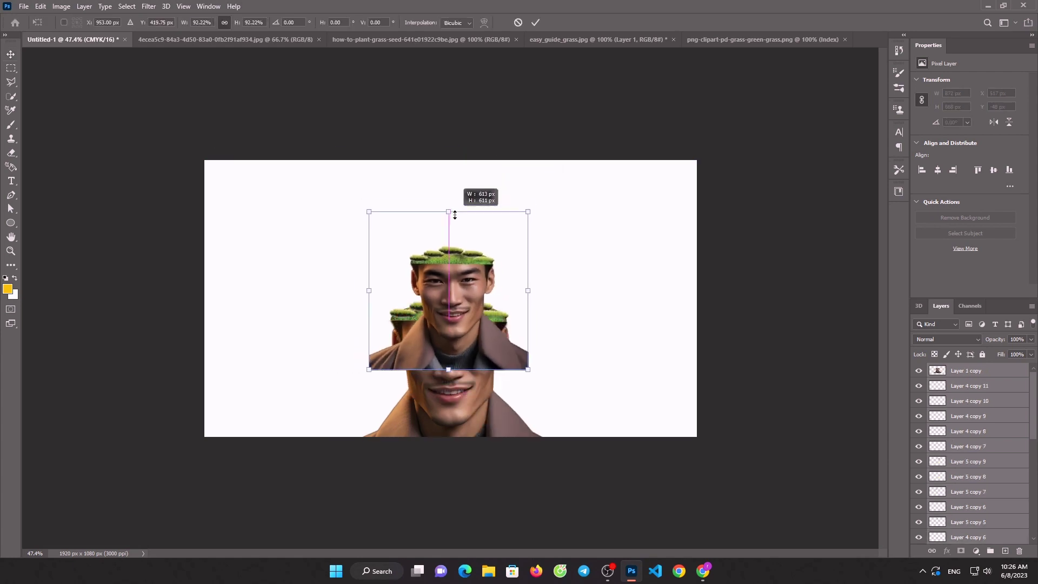
{"action": "left_click_drag", "start_coordinate": [449, 148], "coordinate": [449, 231]}
{"action": "left_click_drag", "start_coordinate": [473, 304], "coordinate": [458, 288]}
{"action": "left_click_drag", "start_coordinate": [444, 211], "coordinate": [444, 208]}
{"action": "left_click_drag", "start_coordinate": [447, 254], "coordinate": [451, 246]}
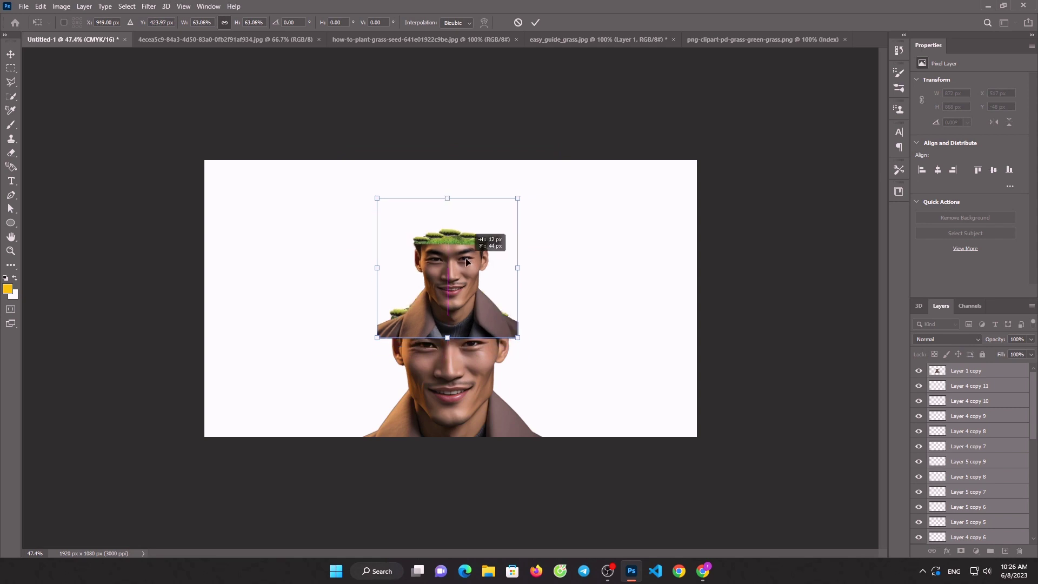
{"action": "left_click", "coordinate": [535, 22]}
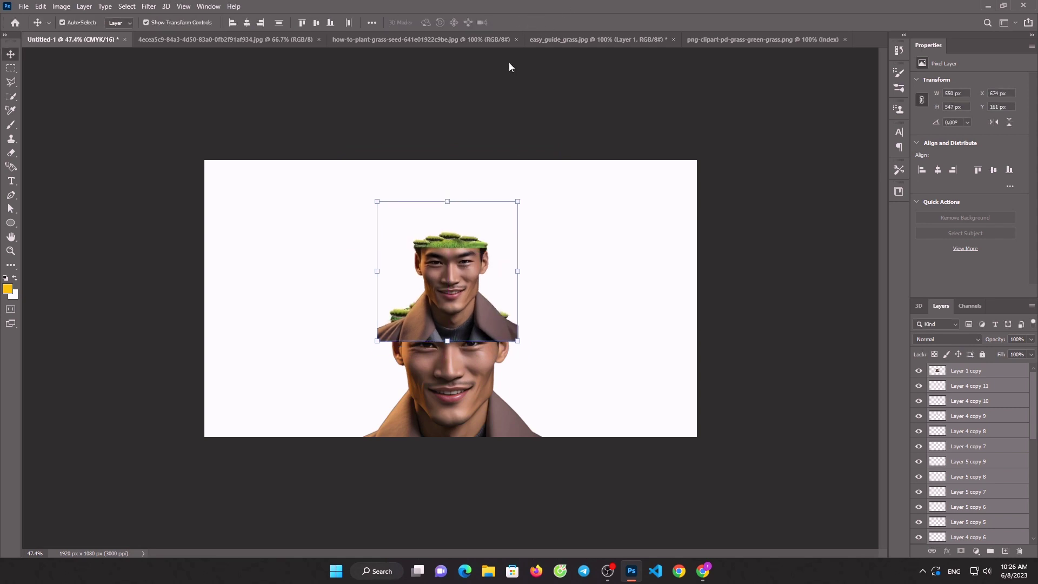
{"action": "left_click", "coordinate": [930, 370]}
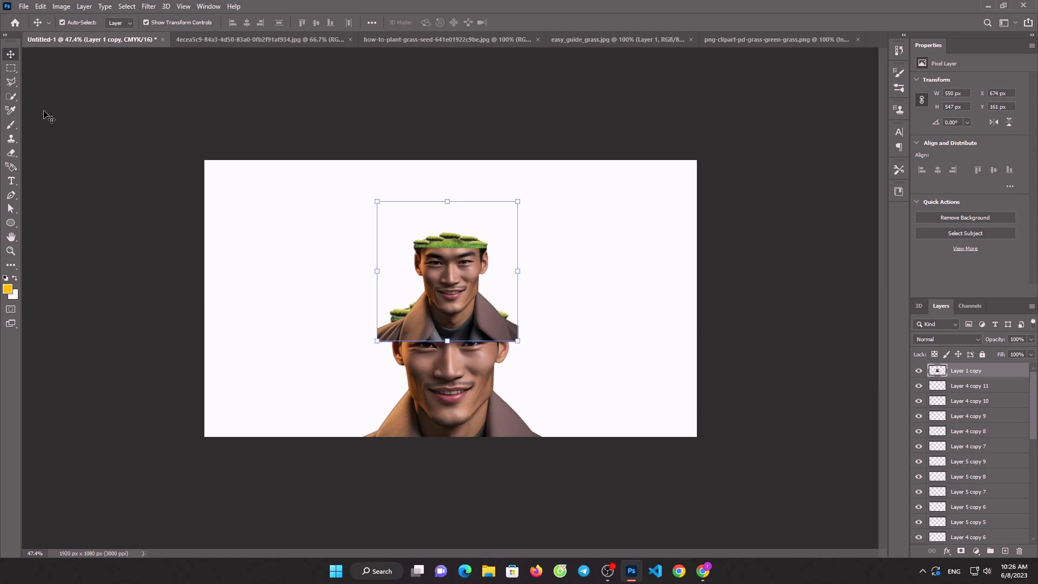
Erase the coat and stray pixels around the upper head's chin with the Eraser
{"action": "left_click", "coordinate": [11, 153]}
{"action": "mouse_move", "coordinate": [397, 337]}
{"action": "left_mouse_down"}
{"action": "mouse_move", "coordinate": [505, 347]}
{"action": "mouse_move", "coordinate": [381, 335]}
{"action": "mouse_move", "coordinate": [405, 302]}
{"action": "mouse_move", "coordinate": [427, 311]}
{"action": "left_mouse_up"}
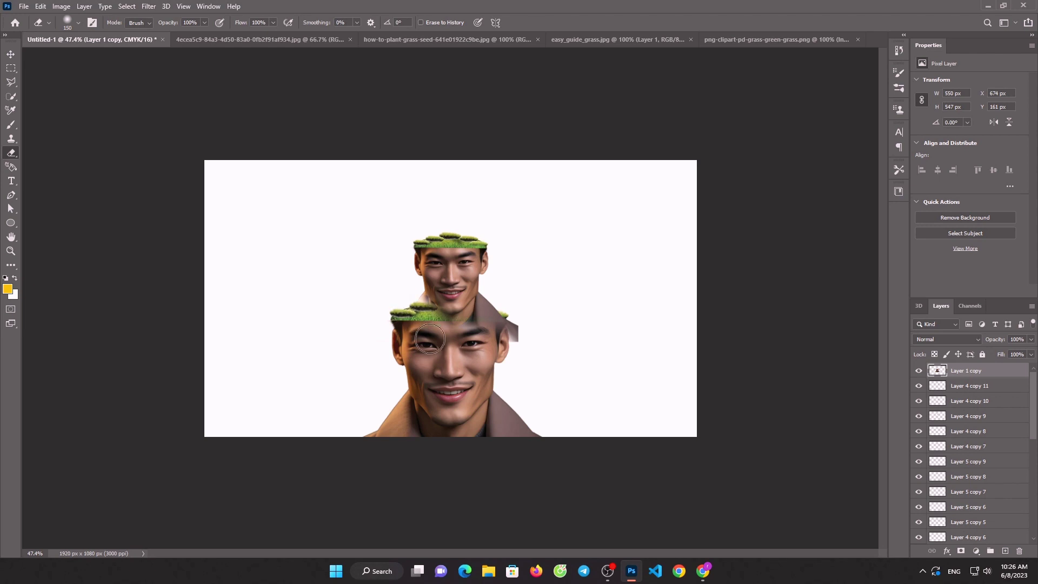
{"action": "mouse_move", "coordinate": [495, 297]}
{"action": "left_mouse_down"}
{"action": "mouse_move", "coordinate": [505, 322]}
{"action": "mouse_move", "coordinate": [507, 311]}
{"action": "mouse_move", "coordinate": [489, 303]}
{"action": "mouse_move", "coordinate": [473, 335]}
{"action": "left_mouse_up"}
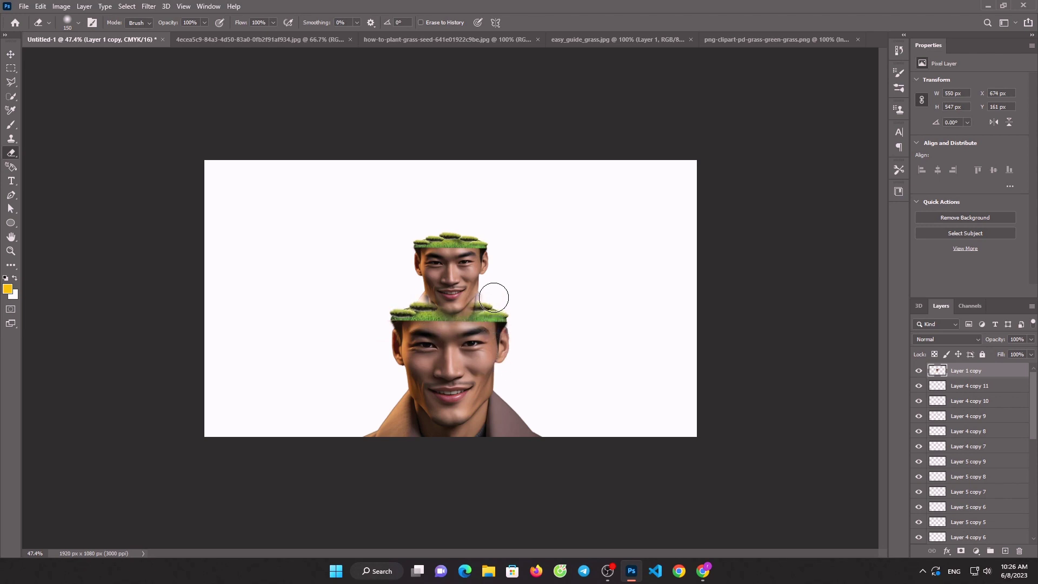
{"action": "left_click_drag", "start_coordinate": [412, 323], "coordinate": [412, 301]}
Select the original head layers and shift them slightly with the Move tool
{"action": "left_click", "coordinate": [10, 55]}
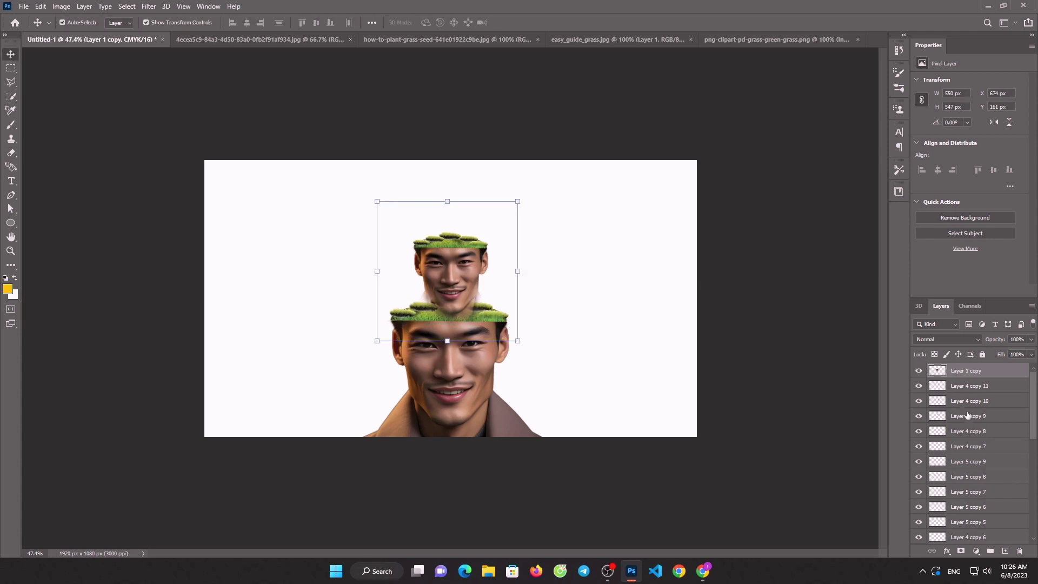
{"action": "scroll", "coordinate": [965, 488], "scroll_direction": "down", "scroll_amount": 2}
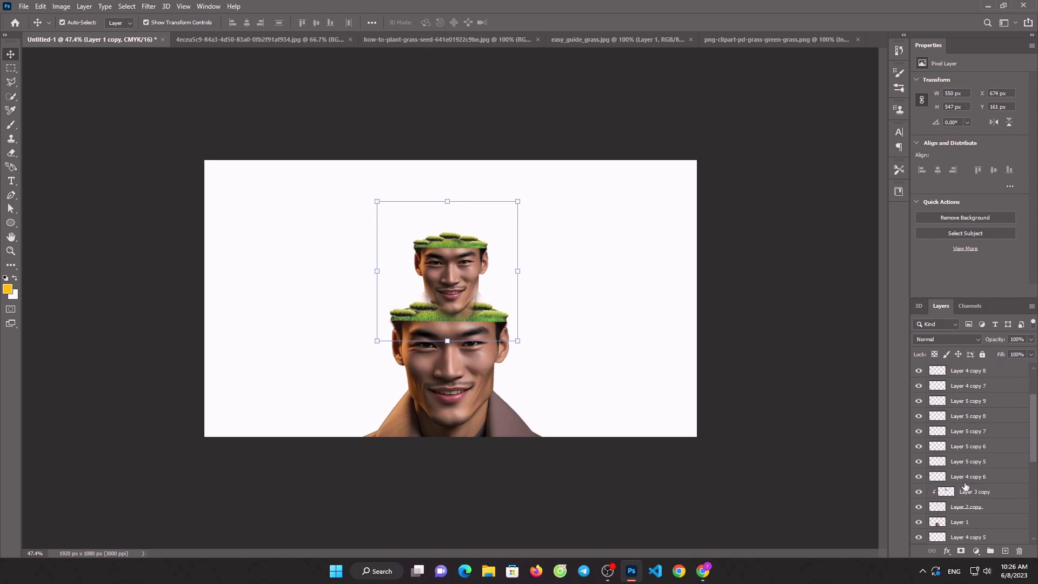
{"action": "scroll", "coordinate": [965, 486], "scroll_direction": "down", "scroll_amount": 5}
{"action": "scroll", "coordinate": [966, 488], "scroll_direction": "down", "scroll_amount": 1}
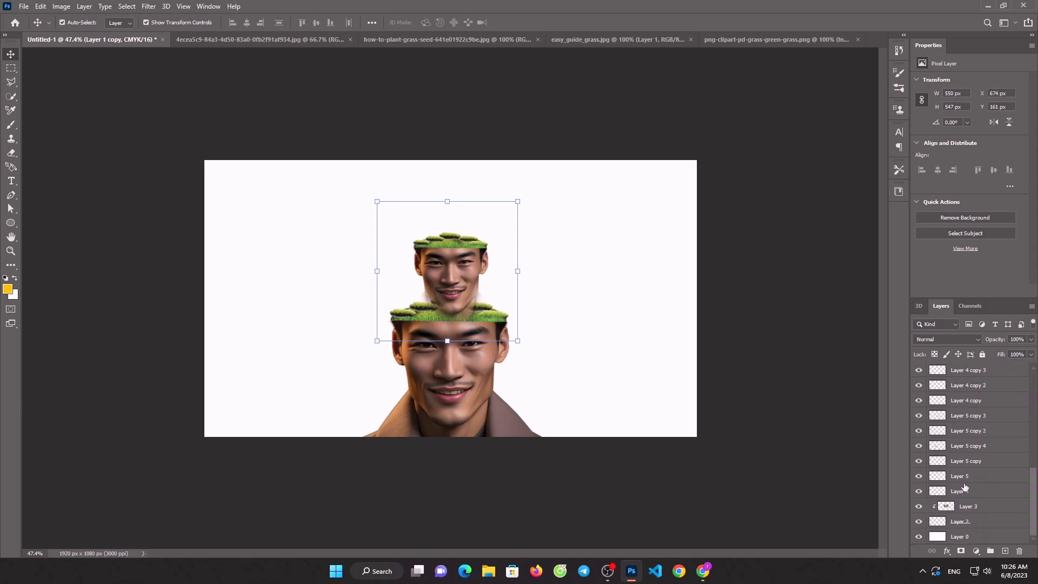
{"action": "scroll", "coordinate": [963, 488], "scroll_direction": "up", "scroll_amount": 1}
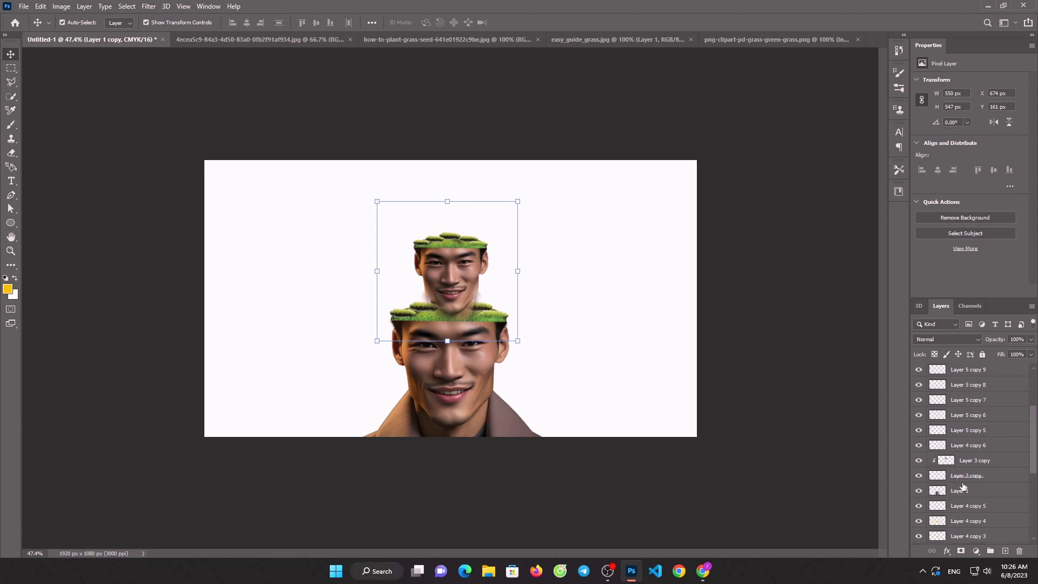
{"action": "scroll", "coordinate": [963, 488], "scroll_direction": "up", "scroll_amount": 1}
{"action": "scroll", "coordinate": [963, 488], "scroll_direction": "up", "scroll_amount": 1}
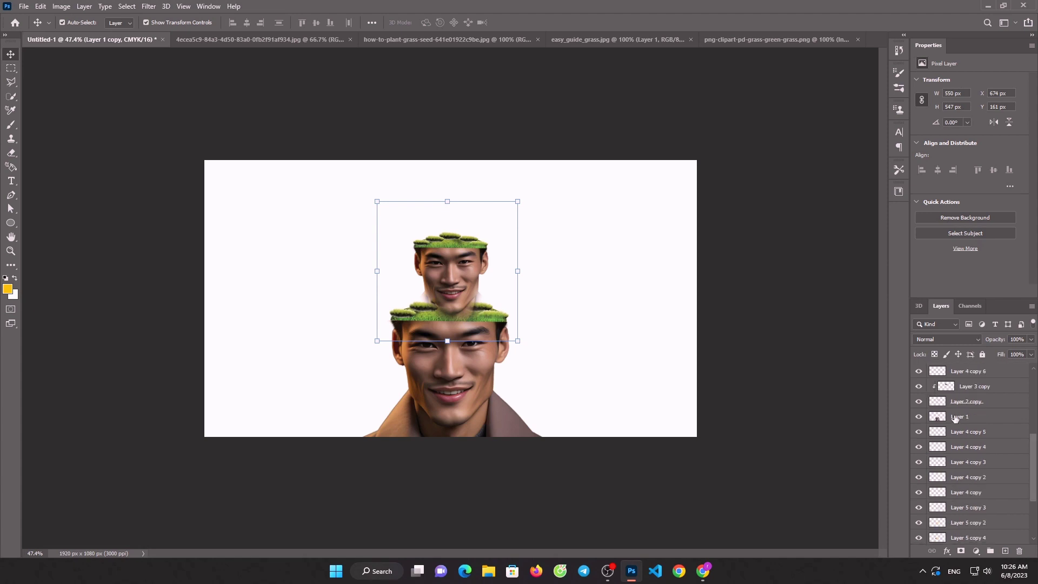
{"action": "left_click", "coordinate": [955, 418], "text": "shift"}
{"action": "left_click_drag", "start_coordinate": [458, 267], "coordinate": [460, 272]}
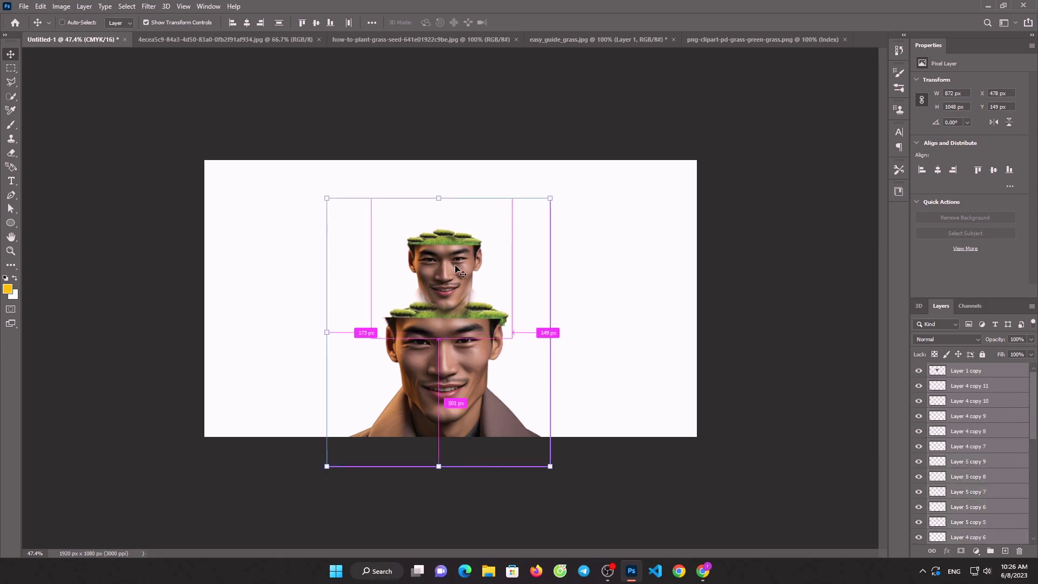
Select the full range of head layers and Alt-drag to duplicate them, nudging the copy down
{"action": "left_click", "coordinate": [964, 372]}
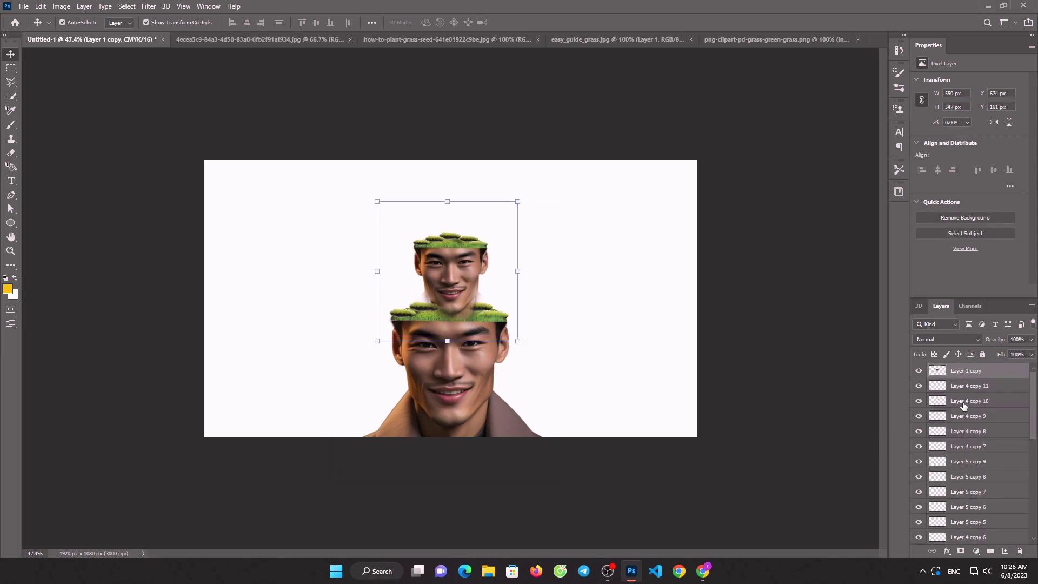
{"action": "scroll", "coordinate": [963, 401], "scroll_direction": "down", "scroll_amount": 1}
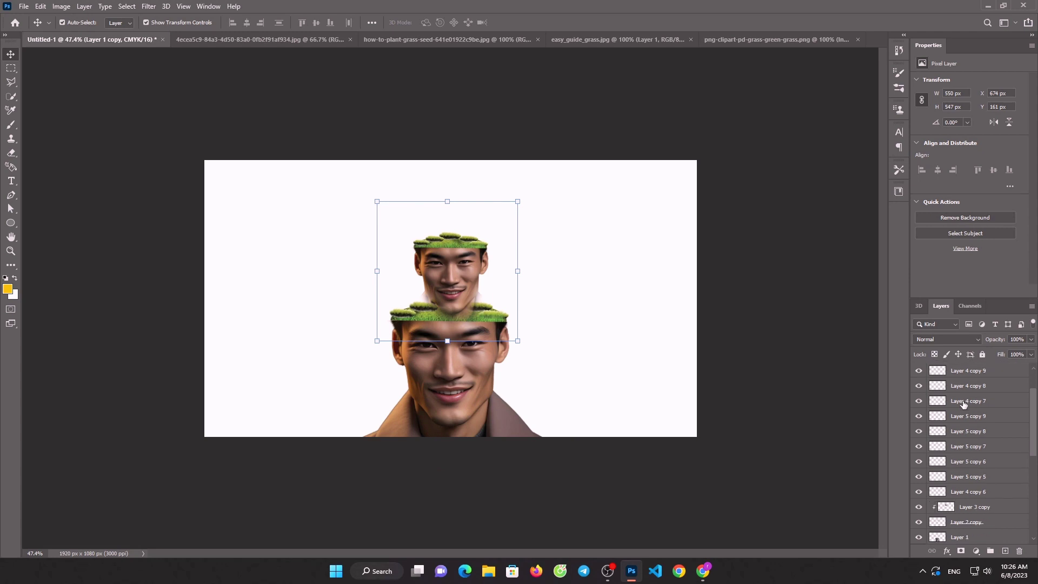
{"action": "scroll", "coordinate": [954, 463], "scroll_direction": "down", "scroll_amount": 1}
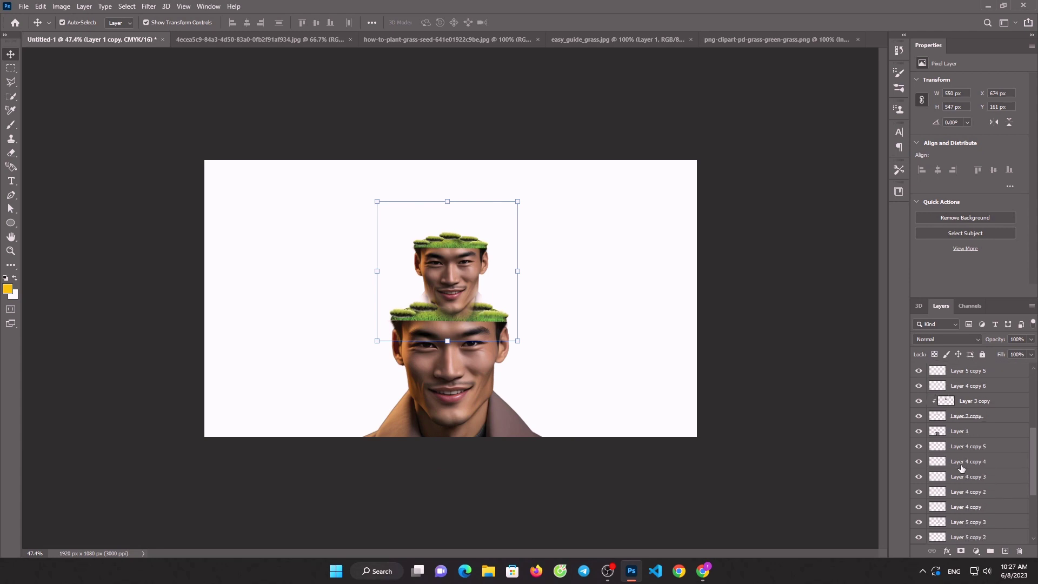
{"action": "scroll", "coordinate": [961, 470], "scroll_direction": "down", "scroll_amount": 4}
{"action": "scroll", "coordinate": [962, 474], "scroll_direction": "up", "scroll_amount": 2}
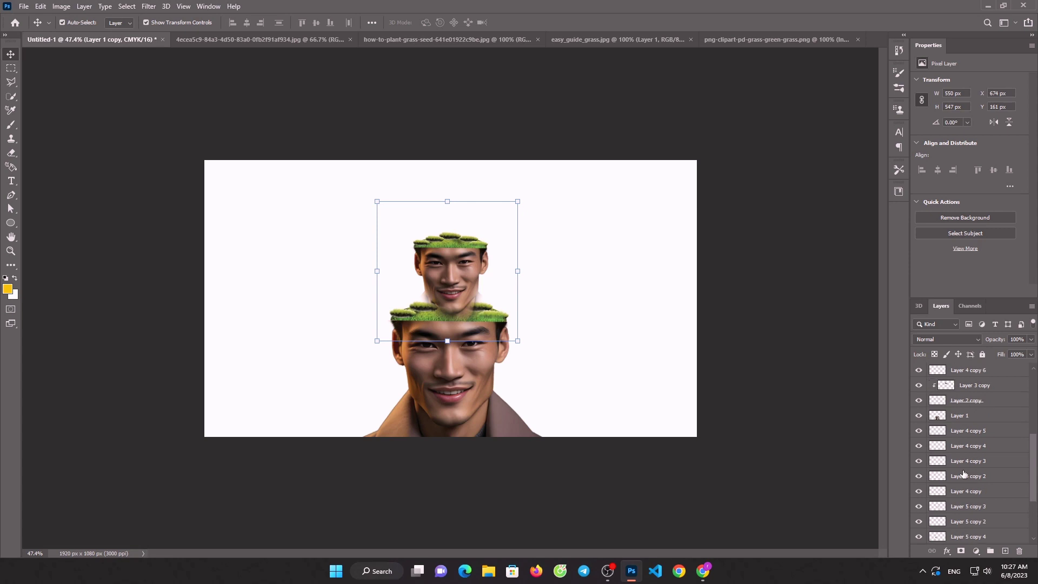
{"action": "scroll", "coordinate": [962, 474], "scroll_direction": "up", "scroll_amount": 1}
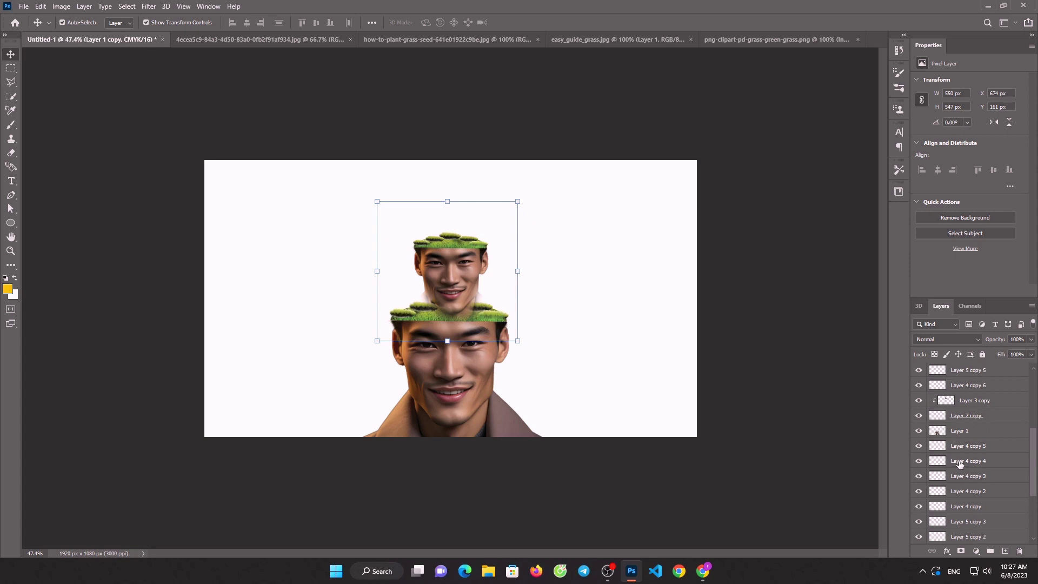
{"action": "left_click", "coordinate": [970, 417], "text": "shift"}
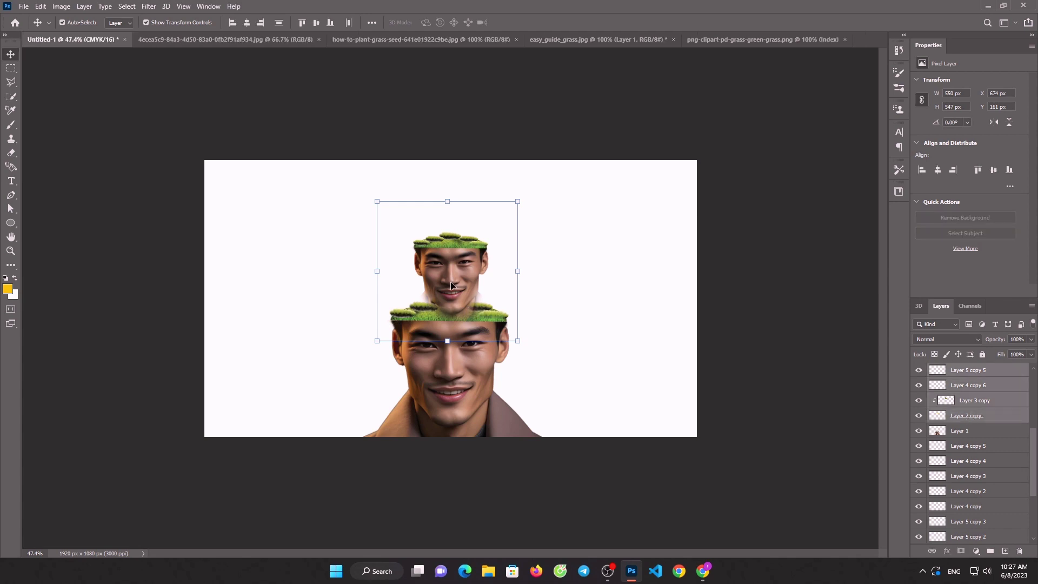
{"action": "left_click_drag", "start_coordinate": [452, 285], "coordinate": [454, 287]}
Zoom in and duplicate Layer 1 onto the New Layer button
{"action": "key", "text": "e"}
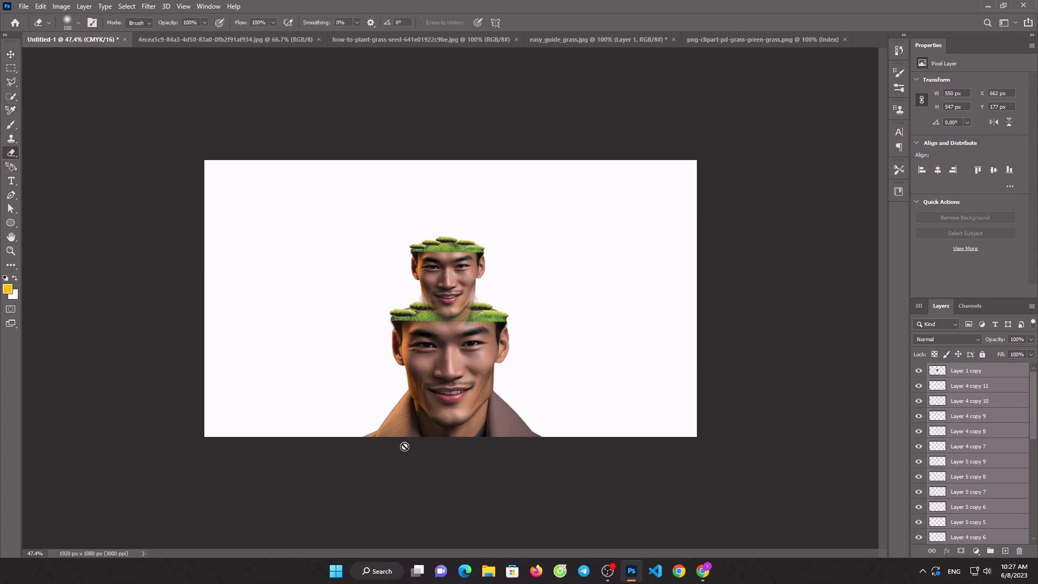
{"action": "scroll", "coordinate": [487, 352], "scroll_direction": "up", "scroll_amount": 4}
{"action": "scroll", "coordinate": [485, 278], "scroll_direction": "up", "scroll_amount": 4}
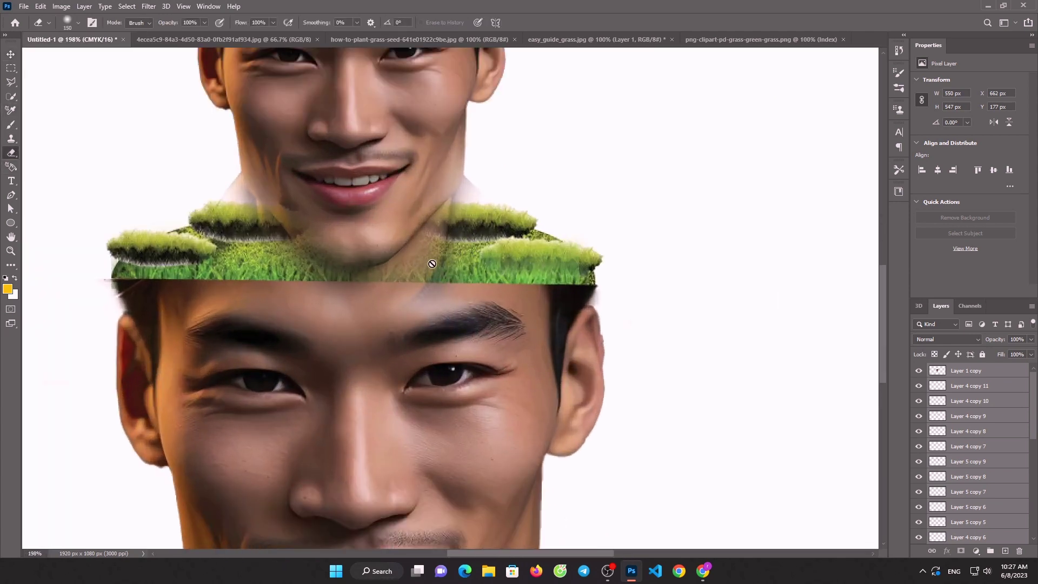
{"action": "scroll", "coordinate": [958, 396], "scroll_direction": "down", "scroll_amount": 3}
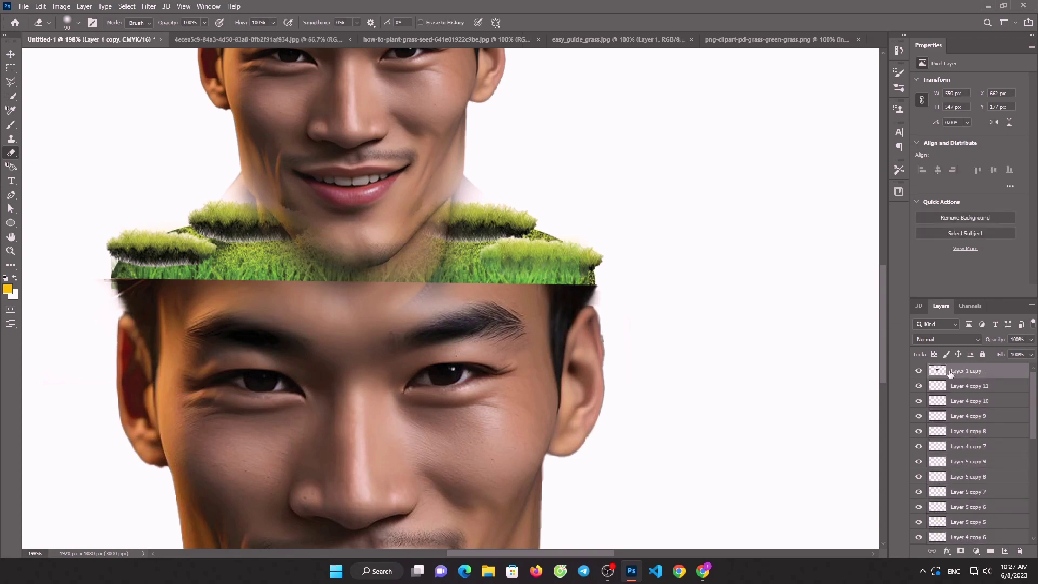
{"action": "left_click_drag", "start_coordinate": [962, 492], "coordinate": [962, 372]}
Erase the leftover neck skin around the small head's chin with a size-25 eraser
{"action": "key", "text": "bracketleft"}
{"action": "key", "text": "bracketleft"}
{"action": "key", "text": "bracketleft"}
{"action": "key", "text": "bracketleft"}
{"action": "key", "text": "bracketleft"}
{"action": "key", "text": "bracketleft"}
{"action": "key", "text": "bracketleft"}
{"action": "key", "text": "bracketleft"}
{"action": "key", "text": "bracketleft"}
{"action": "mouse_move", "coordinate": [481, 187]}
{"action": "left_mouse_down"}
{"action": "mouse_move", "coordinate": [466, 183]}
{"action": "mouse_move", "coordinate": [475, 185]}
{"action": "mouse_move", "coordinate": [448, 222]}
{"action": "mouse_move", "coordinate": [476, 178]}
{"action": "mouse_move", "coordinate": [446, 247]}
{"action": "mouse_move", "coordinate": [411, 270]}
{"action": "mouse_move", "coordinate": [427, 238]}
{"action": "mouse_move", "coordinate": [452, 261]}
{"action": "mouse_move", "coordinate": [417, 278]}
{"action": "mouse_move", "coordinate": [400, 267]}
{"action": "mouse_move", "coordinate": [431, 238]}
{"action": "left_mouse_up"}
{"action": "mouse_move", "coordinate": [377, 287]}
{"action": "left_mouse_down"}
{"action": "mouse_move", "coordinate": [411, 271]}
{"action": "mouse_move", "coordinate": [362, 281]}
{"action": "mouse_move", "coordinate": [308, 274]}
{"action": "mouse_move", "coordinate": [216, 196]}
{"action": "mouse_move", "coordinate": [223, 170]}
{"action": "mouse_move", "coordinate": [276, 244]}
{"action": "mouse_move", "coordinate": [354, 288]}
{"action": "mouse_move", "coordinate": [388, 282]}
{"action": "mouse_move", "coordinate": [480, 178]}
{"action": "left_mouse_up"}
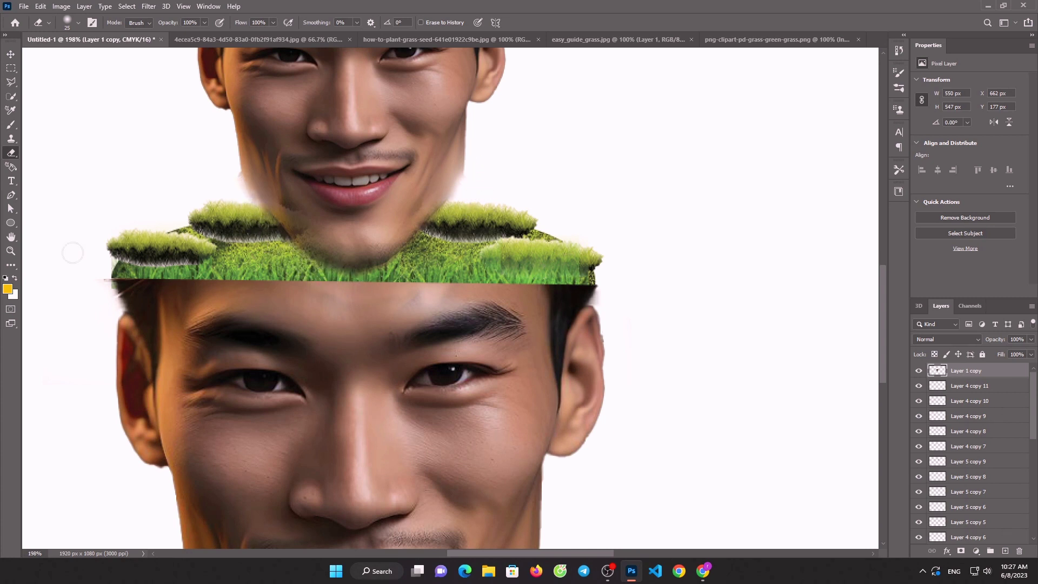
{"action": "mouse_move", "coordinate": [222, 162]}
{"action": "left_mouse_down"}
{"action": "mouse_move", "coordinate": [231, 176]}
{"action": "mouse_move", "coordinate": [198, 230]}
{"action": "left_mouse_up"}
{"action": "scroll", "coordinate": [226, 231], "scroll_direction": "down", "scroll_amount": 5}
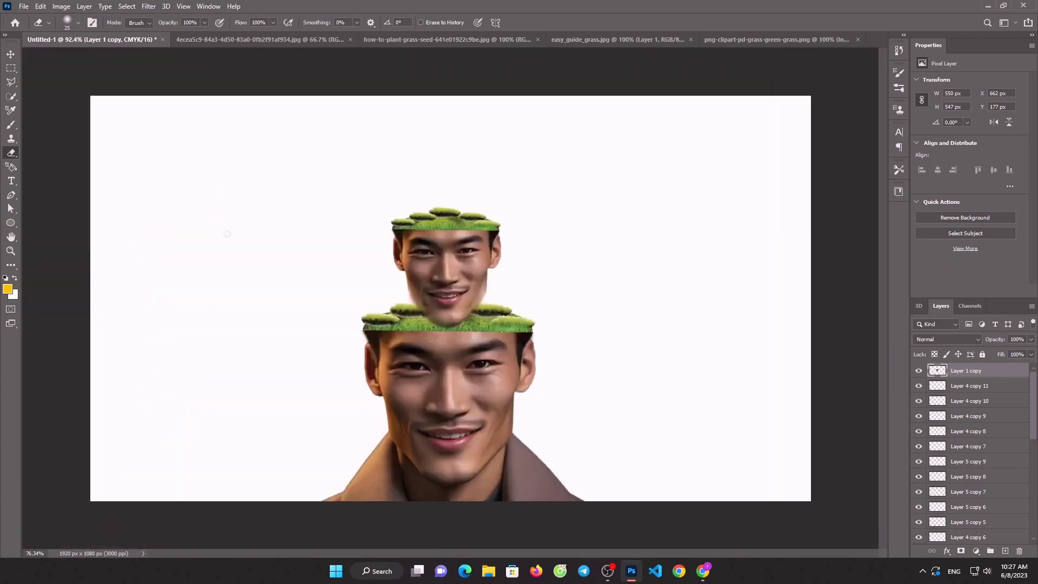
{"action": "scroll", "coordinate": [324, 260], "scroll_direction": "down", "scroll_amount": 4}
{"action": "scroll", "coordinate": [431, 294], "scroll_direction": "up", "scroll_amount": 2}
Open the hummingbird image birds_PNG93.png via File > Open
{"action": "left_click", "coordinate": [23, 6]}
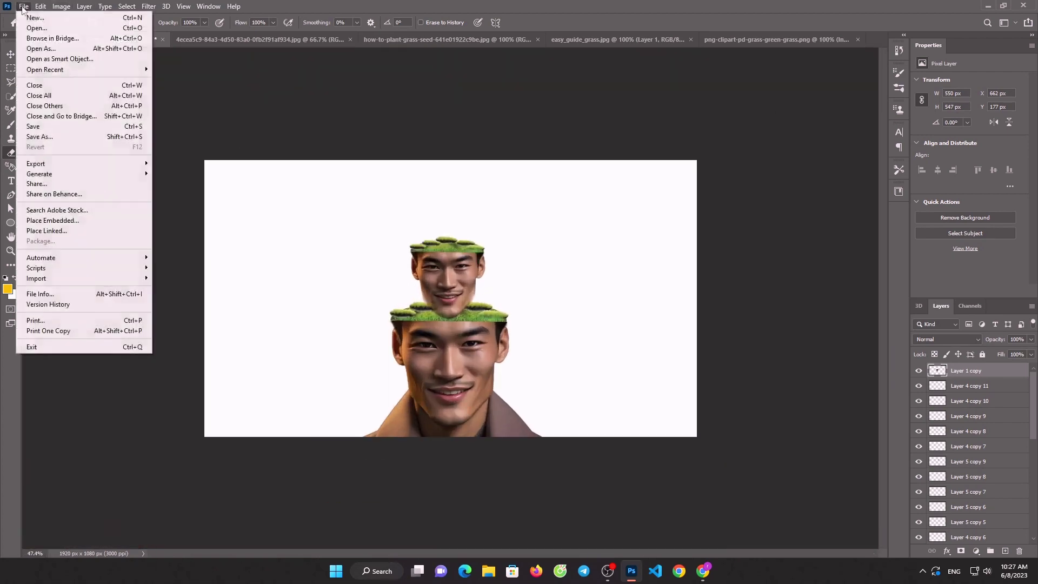
{"action": "left_click", "coordinate": [33, 25]}
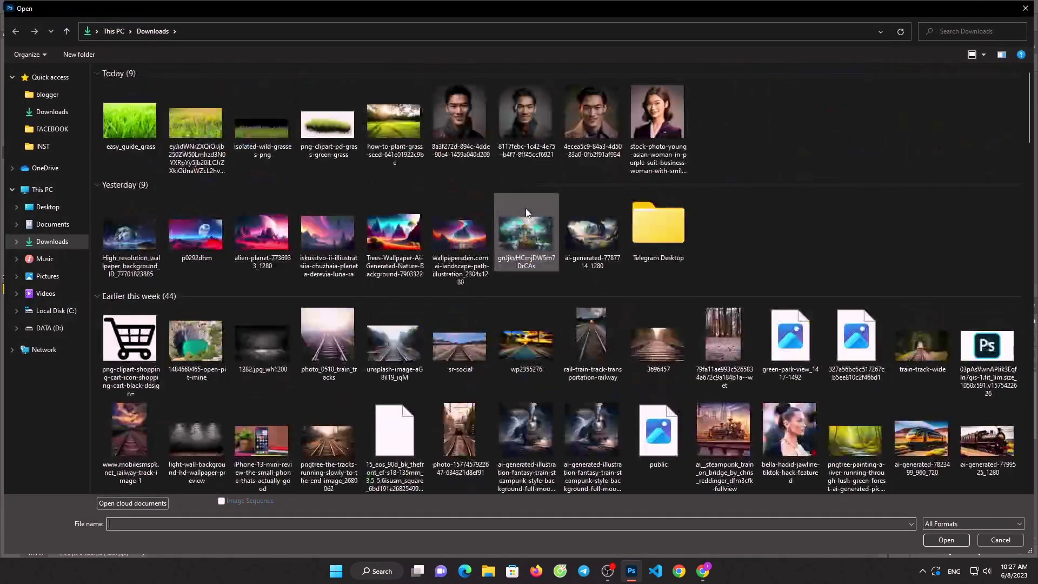
{"action": "scroll", "coordinate": [831, 358], "scroll_direction": "down", "scroll_amount": 10}
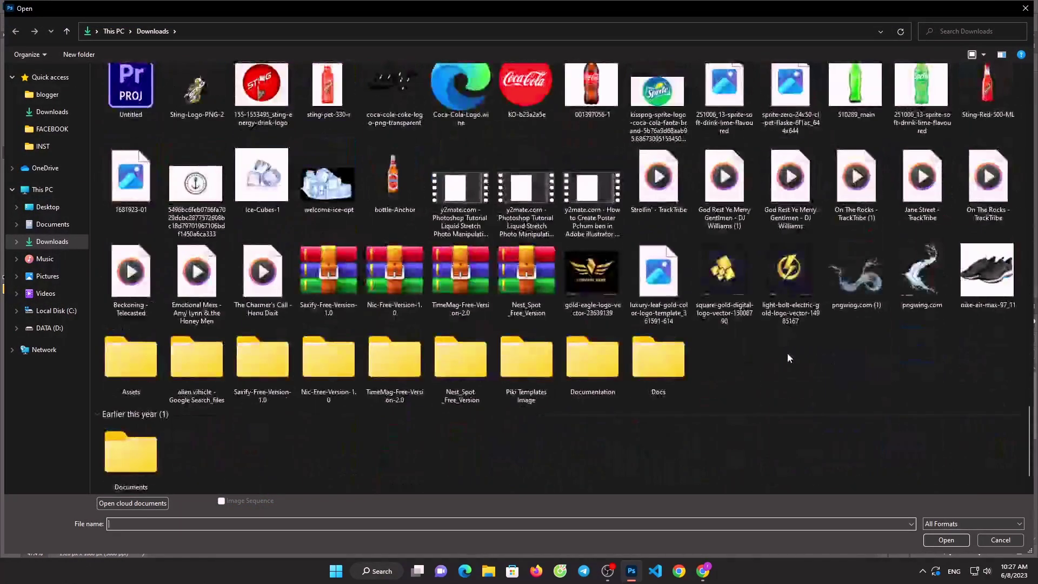
{"action": "scroll", "coordinate": [793, 353], "scroll_direction": "down", "scroll_amount": 3}
{"action": "scroll", "coordinate": [792, 352], "scroll_direction": "up", "scroll_amount": 3}
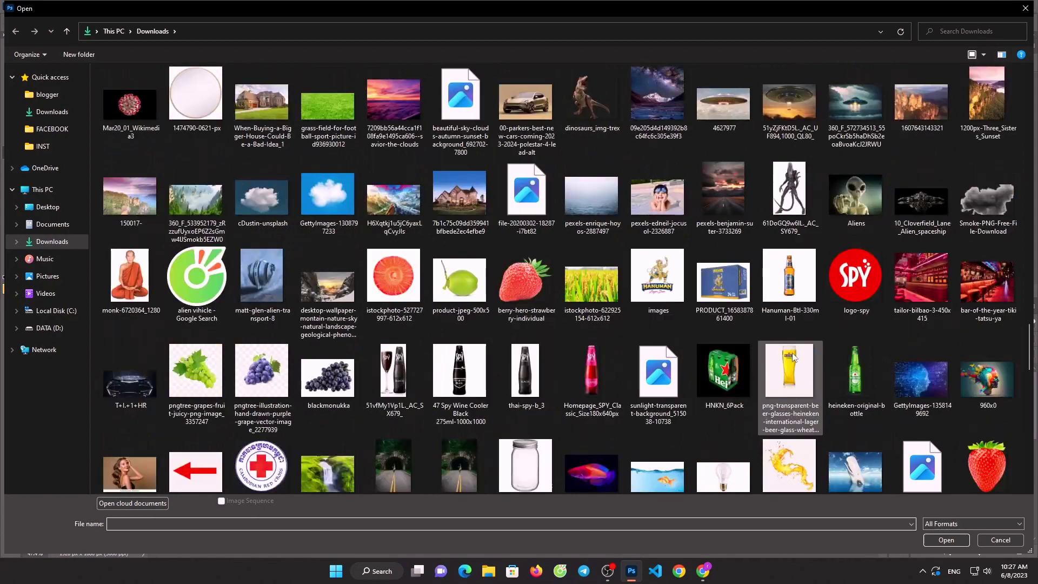
{"action": "scroll", "coordinate": [793, 357], "scroll_direction": "up", "scroll_amount": 5}
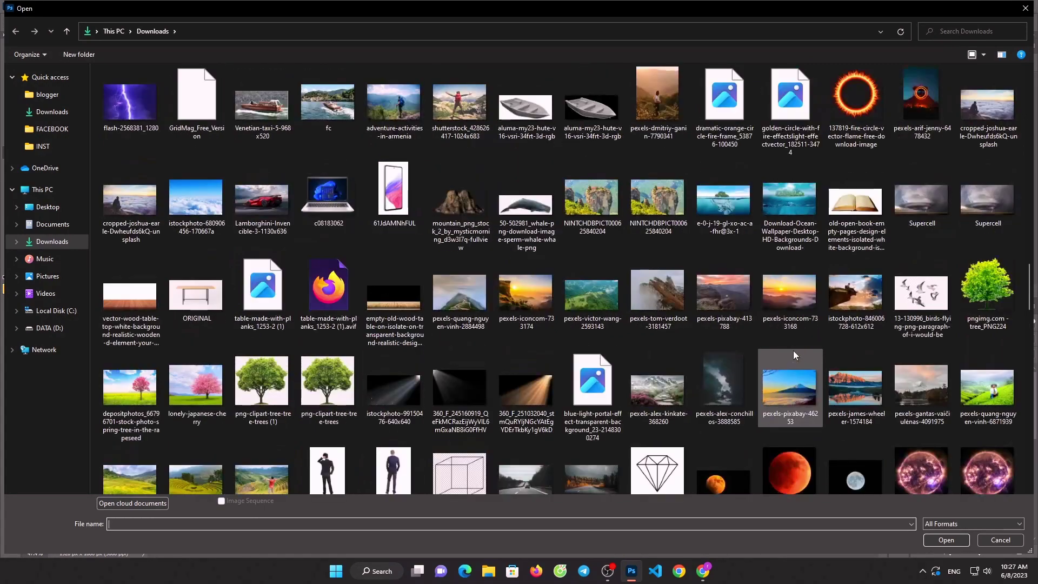
{"action": "scroll", "coordinate": [793, 355], "scroll_direction": "up", "scroll_amount": 5}
{"action": "double_click", "coordinate": [568, 138]}
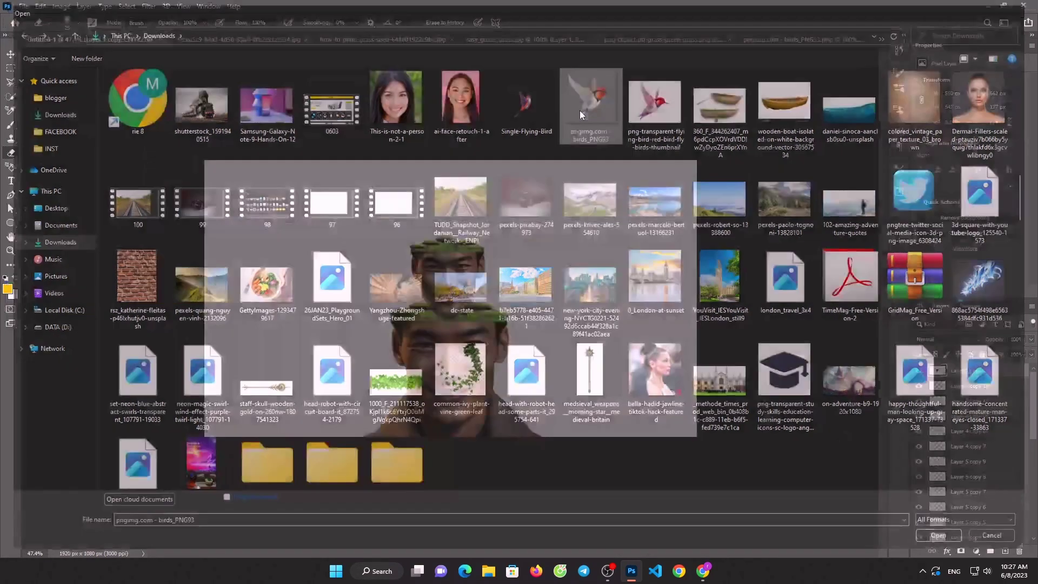
Close both grass photos without saving and drag the hummingbird onto the Untitled-1 portrait
{"action": "left_click", "coordinate": [10, 54]}
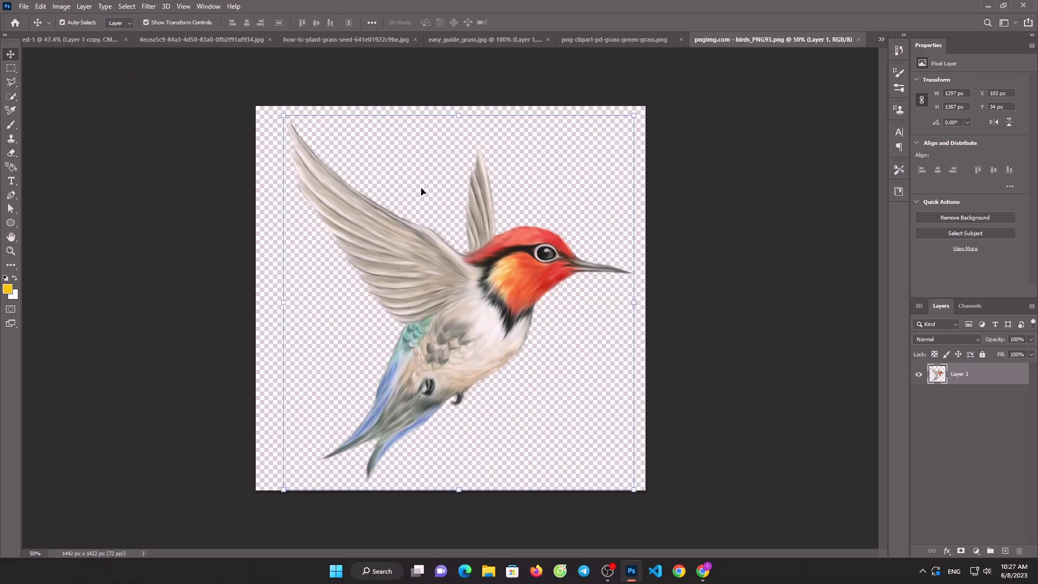
{"action": "left_click", "coordinate": [406, 39]}
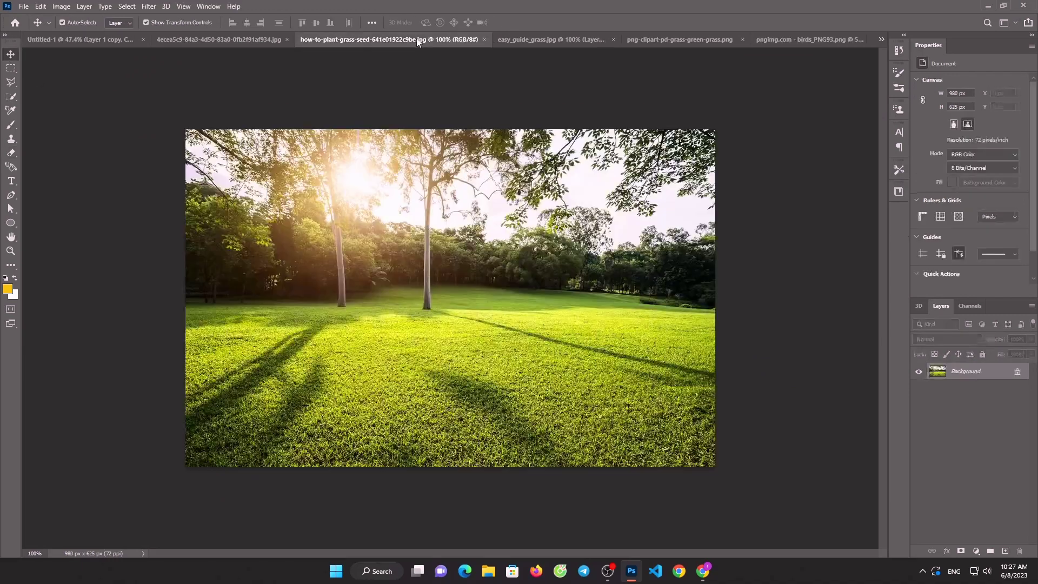
{"action": "left_click", "coordinate": [484, 40]}
{"action": "left_click", "coordinate": [511, 40]}
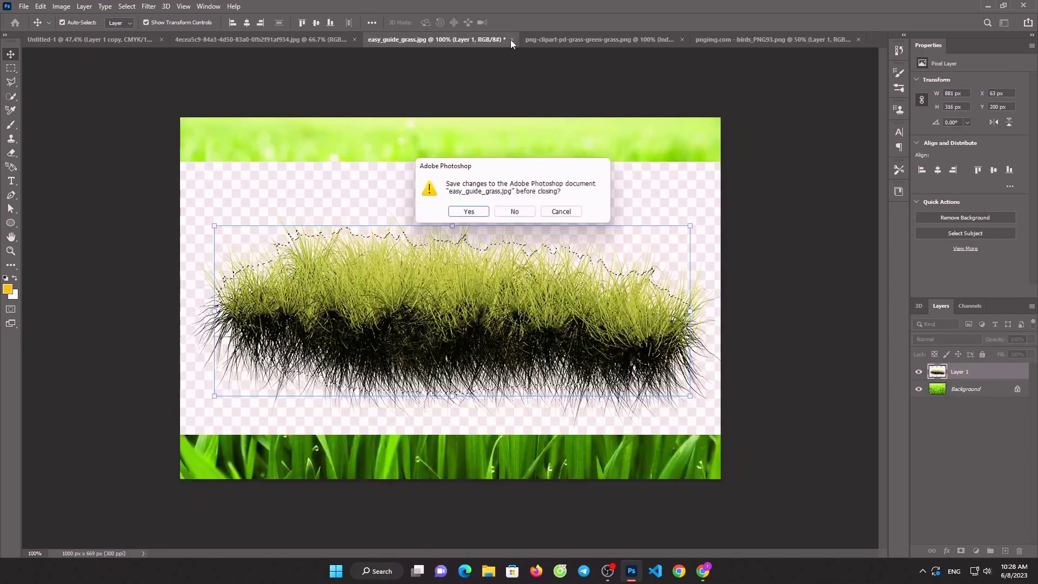
{"action": "left_click", "coordinate": [514, 212]}
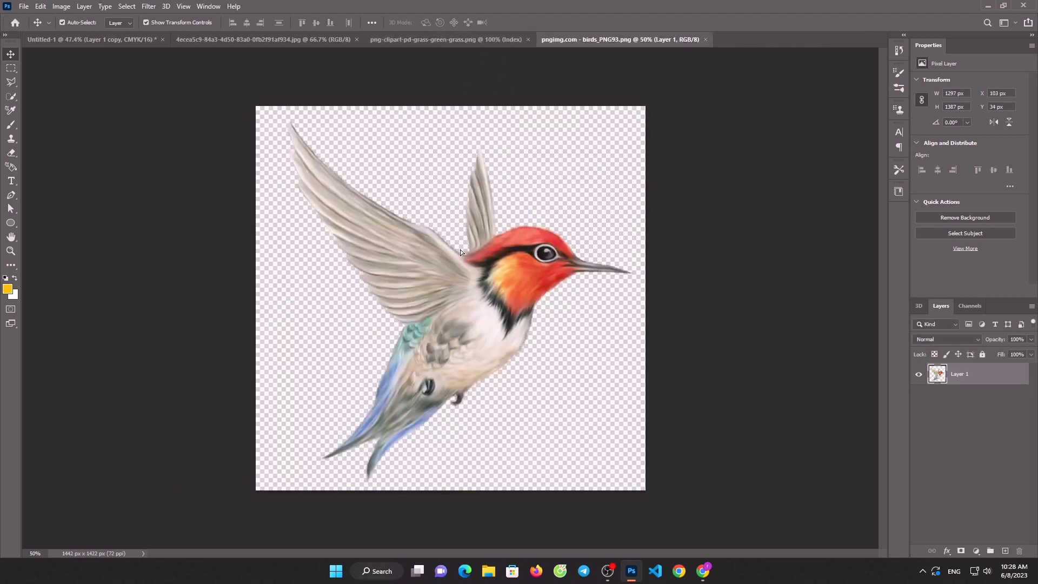
{"action": "left_click_drag", "start_coordinate": [460, 249], "coordinate": [427, 198]}
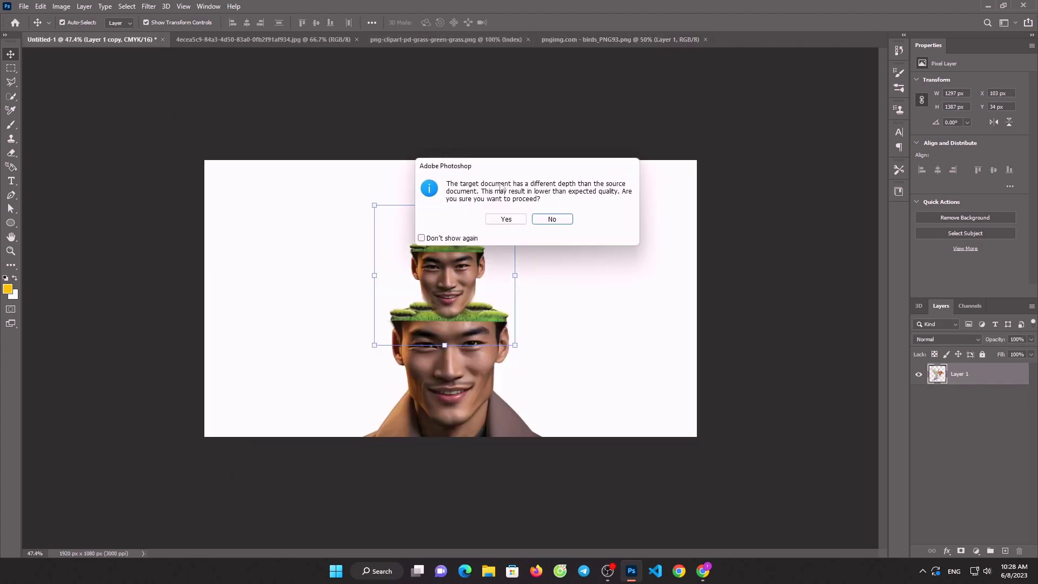
Shrink the hummingbird to 280×299 px and perch it on the top head's grass
{"action": "left_click", "coordinate": [505, 215]}
{"action": "mouse_move", "coordinate": [593, 198]}
{"action": "left_mouse_down"}
{"action": "mouse_move", "coordinate": [343, 200]}
{"action": "mouse_move", "coordinate": [481, 226]}
{"action": "left_mouse_up"}
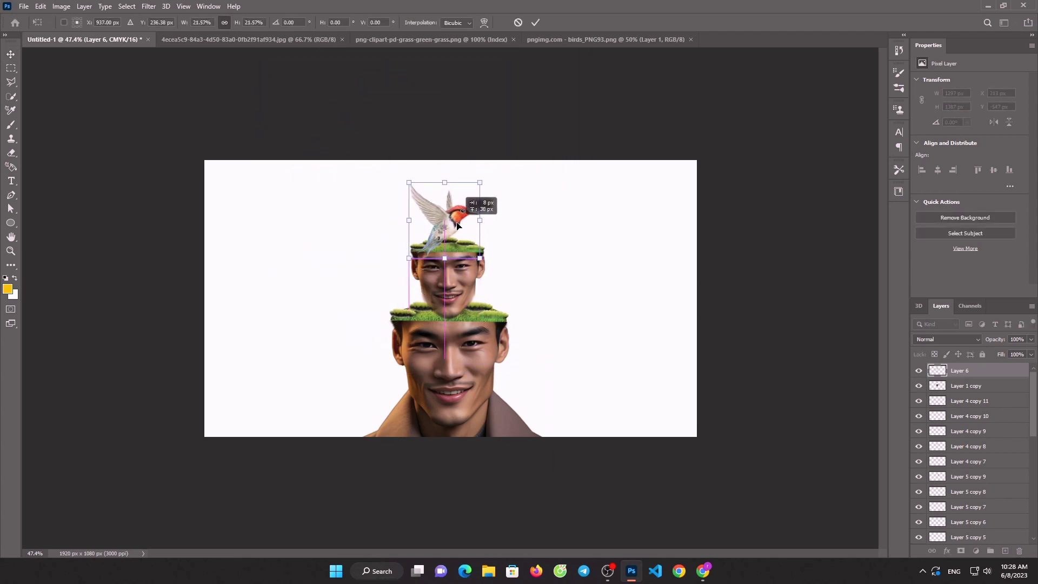
{"action": "left_click", "coordinate": [535, 22]}
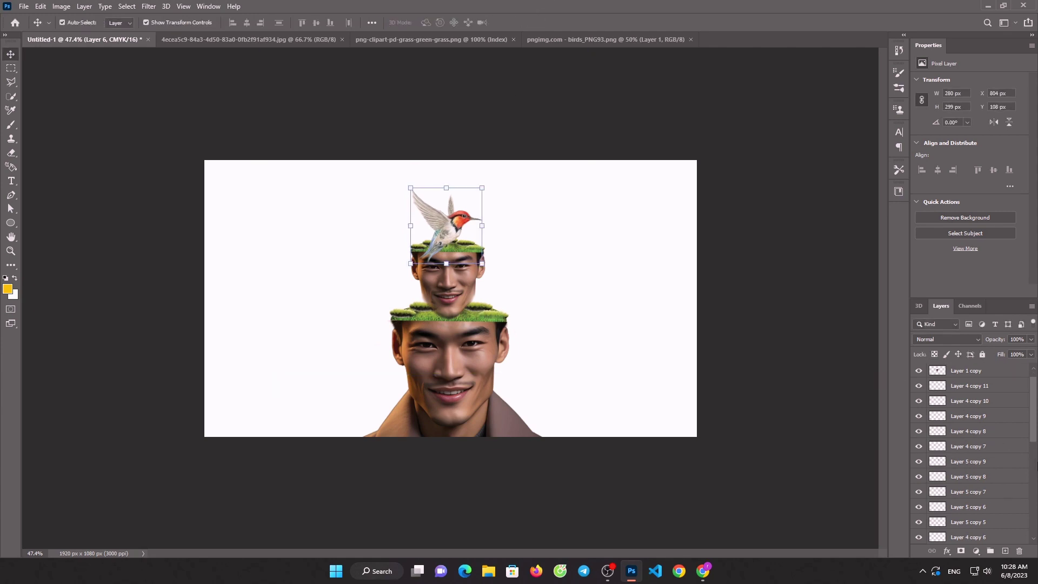
{"action": "scroll", "coordinate": [989, 476], "scroll_direction": "down", "scroll_amount": 5}
{"action": "scroll", "coordinate": [989, 488], "scroll_direction": "down", "scroll_amount": 5}
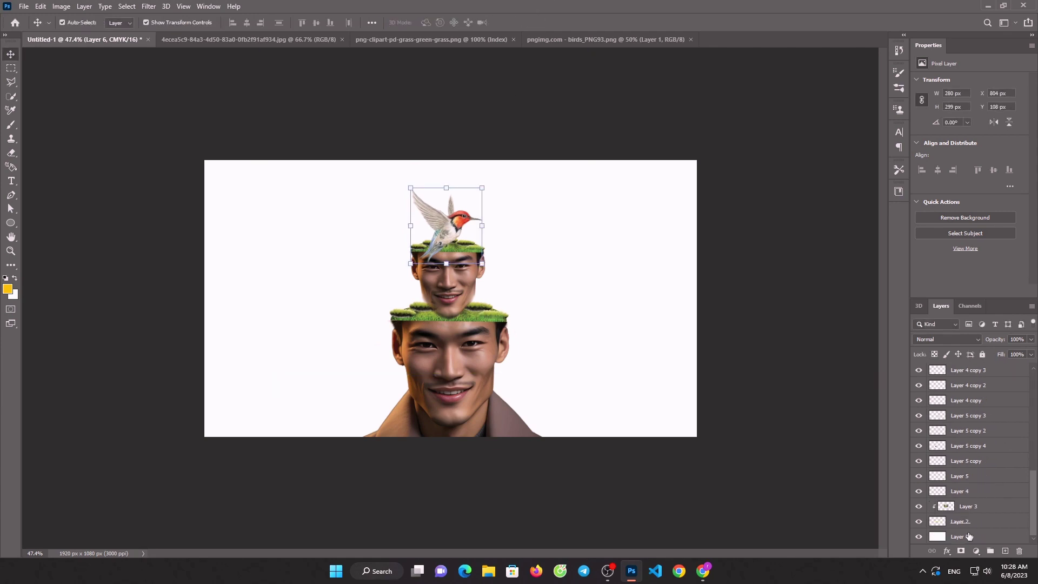
Give background Layer 0 a pink Gradient Overlay through Blending Options
{"action": "left_click", "coordinate": [962, 537]}
{"action": "right_click", "coordinate": [962, 537]}
{"action": "left_click", "coordinate": [930, 91]}
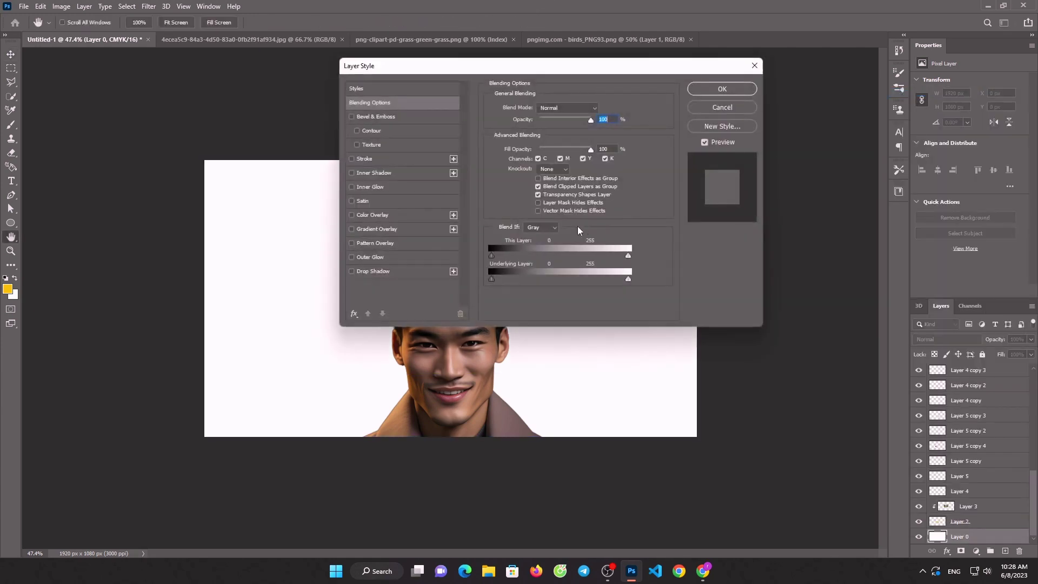
{"action": "left_click", "coordinate": [382, 229]}
{"action": "left_click", "coordinate": [749, 91]}
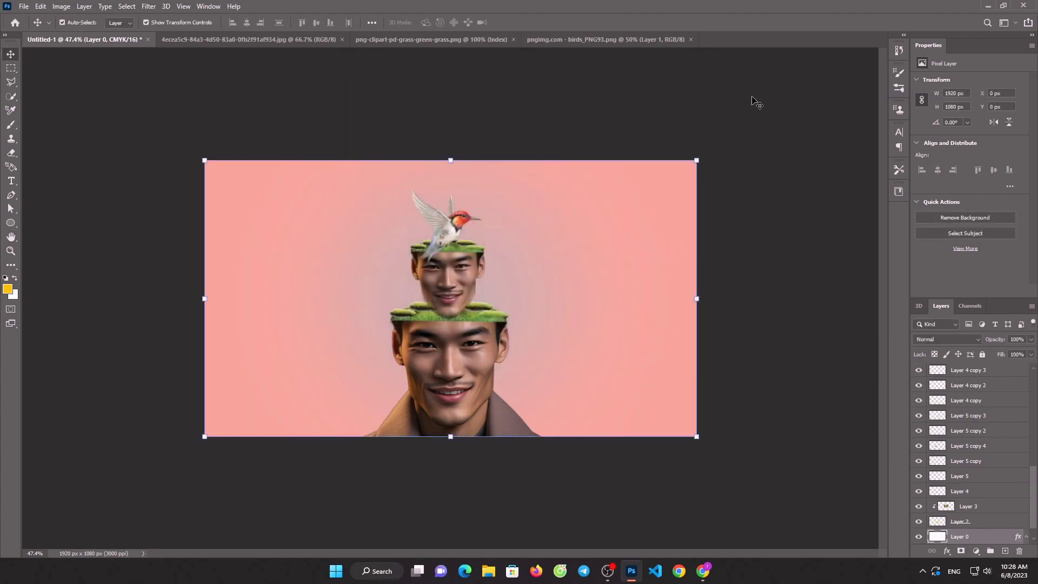
{"action": "left_click", "coordinate": [24, 6]}
{"action": "left_click", "coordinate": [32, 24]}
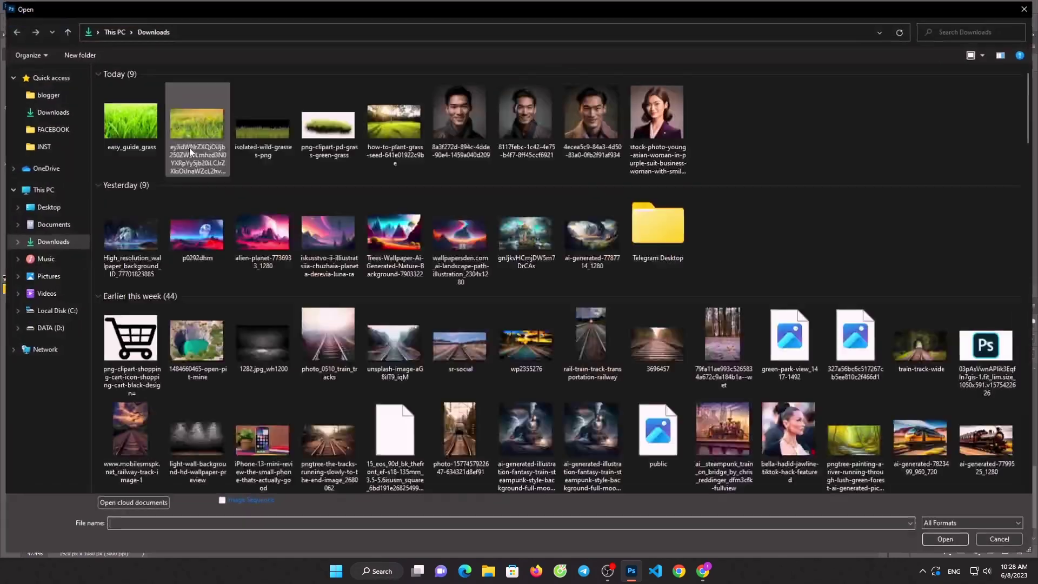
Bring Smoke-PNG-Free-File-Download.png into Untitled-1 as Layer 7, scaled to about 30% beside the bird
{"action": "scroll", "coordinate": [458, 246], "scroll_direction": "down", "scroll_amount": 10}
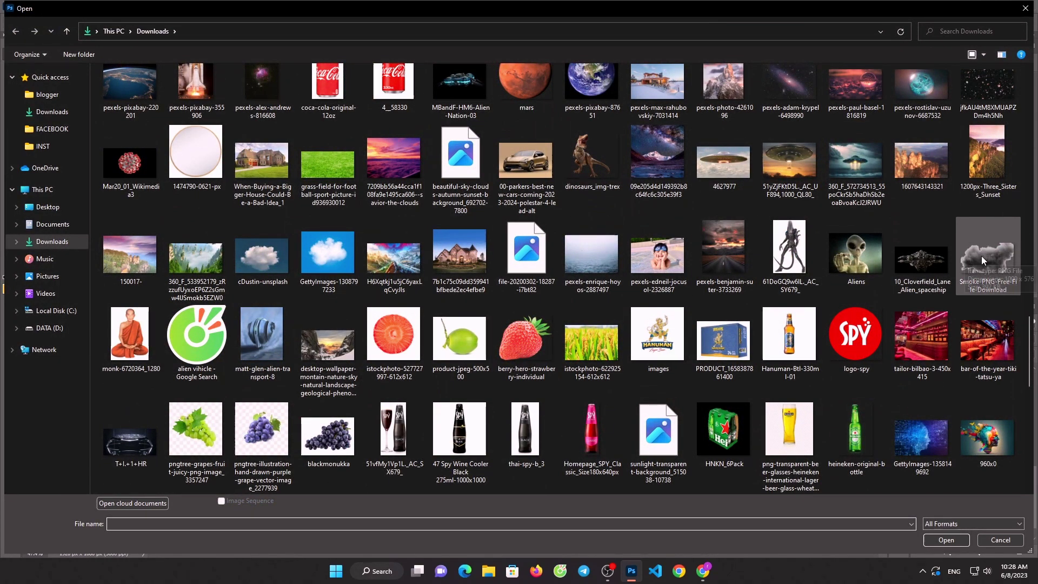
{"action": "mouse_move", "coordinate": [985, 261]}
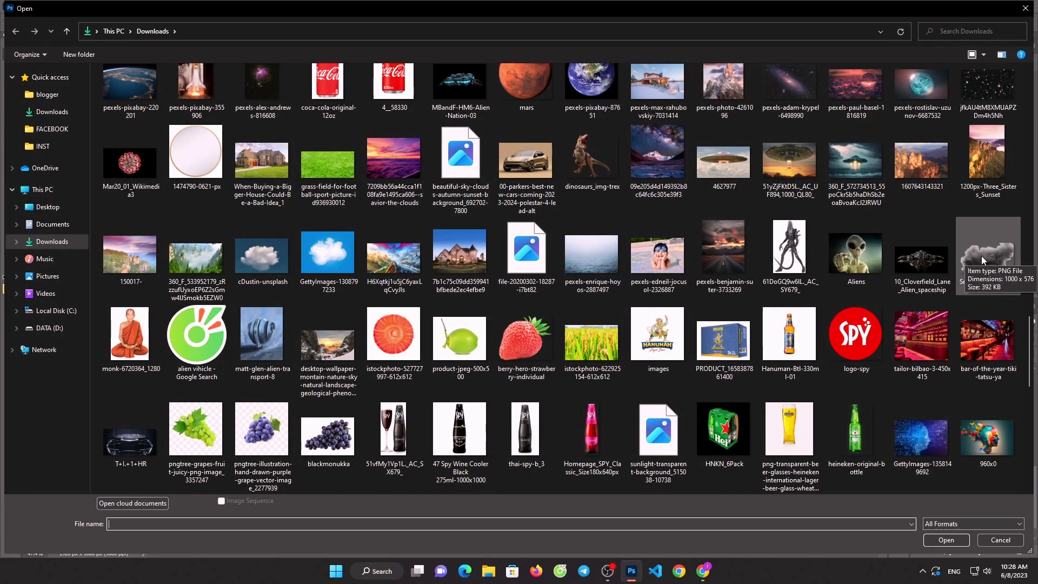
{"action": "double_click", "coordinate": [981, 255]}
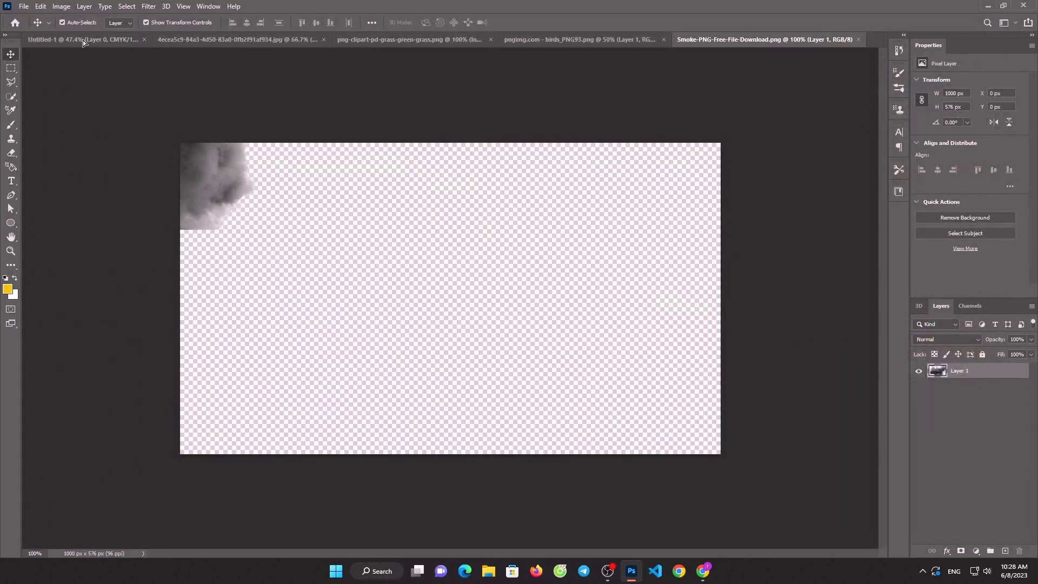
{"action": "mouse_move", "coordinate": [83, 40]}
{"action": "left_mouse_down"}
{"action": "mouse_move", "coordinate": [498, 201]}
{"action": "mouse_move", "coordinate": [625, 233]}
{"action": "mouse_move", "coordinate": [536, 181]}
{"action": "left_mouse_up"}
{"action": "left_click", "coordinate": [506, 219]}
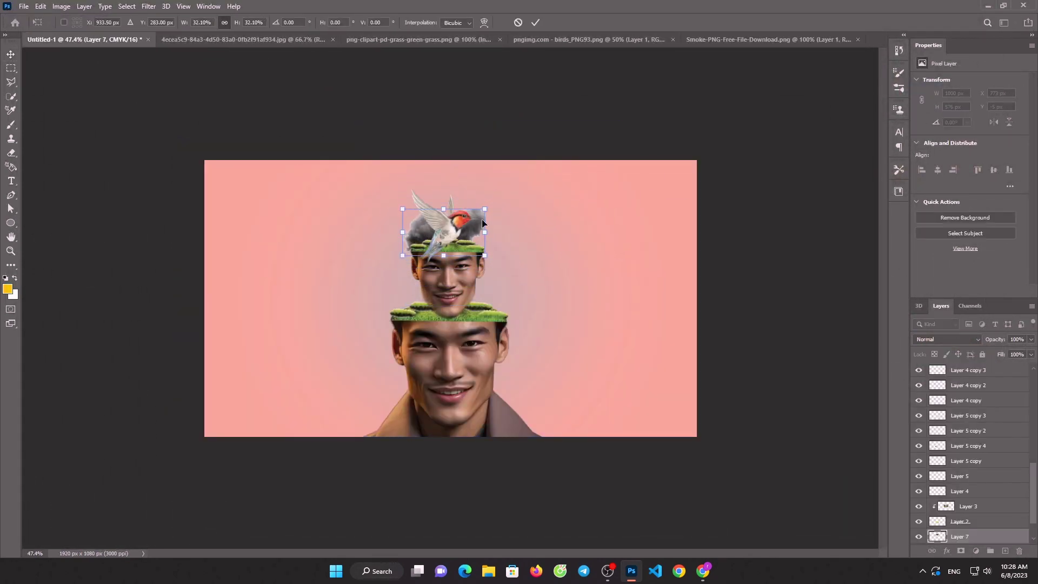
{"action": "mouse_move", "coordinate": [481, 219]}
{"action": "left_mouse_down"}
{"action": "mouse_move", "coordinate": [503, 207]}
{"action": "mouse_move", "coordinate": [553, 217]}
{"action": "left_mouse_up"}
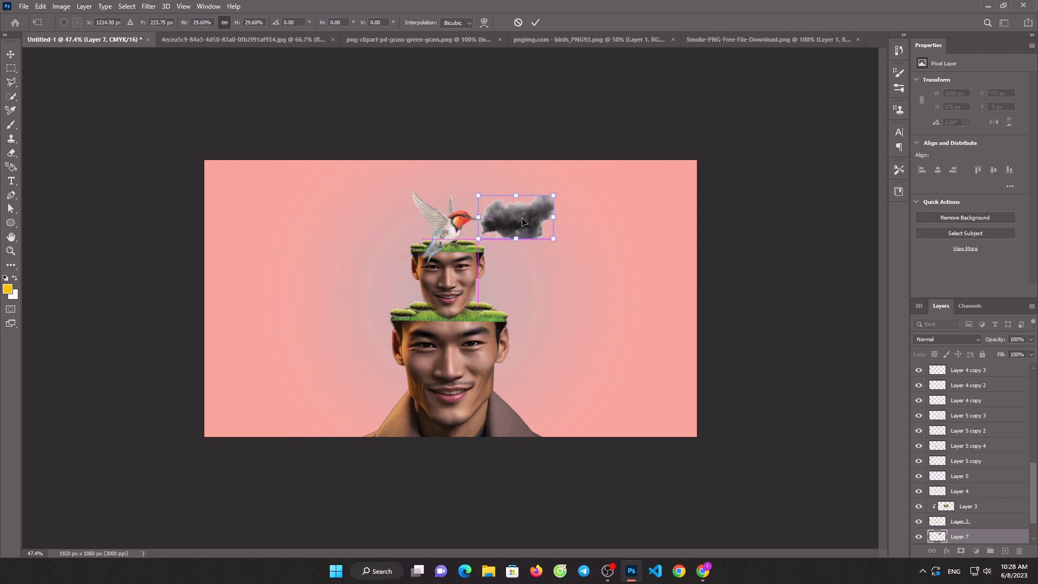
Duplicate the smoke cloud into copies placed left of the bird and at lower right
{"action": "left_click", "coordinate": [535, 22]}
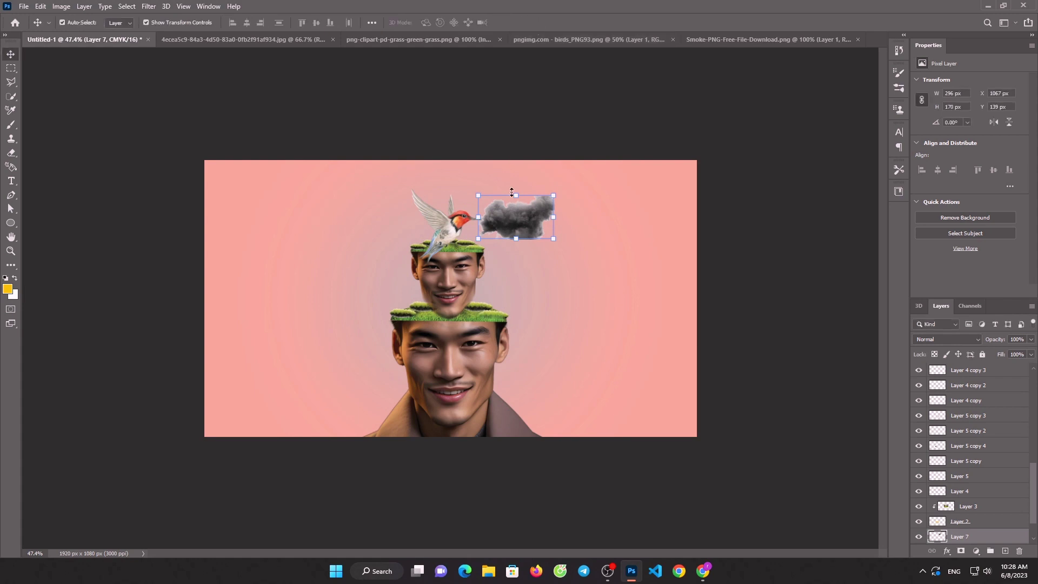
{"action": "mouse_move", "coordinate": [513, 220]}
{"action": "left_mouse_down"}
{"action": "mouse_move", "coordinate": [526, 283]}
{"action": "mouse_move", "coordinate": [348, 210]}
{"action": "left_mouse_up"}
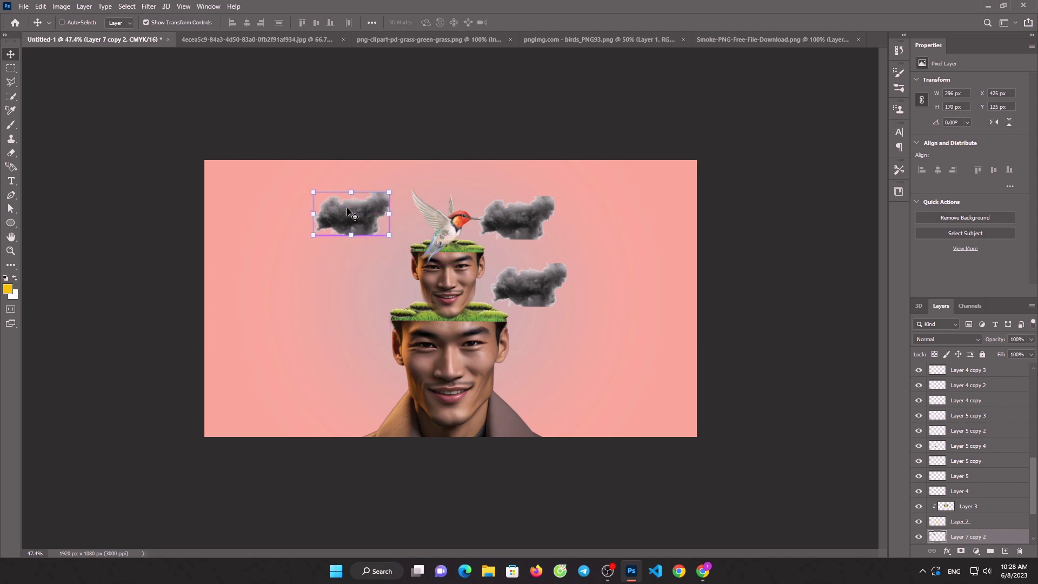
{"action": "mouse_move", "coordinate": [368, 219]}
{"action": "left_mouse_down"}
{"action": "mouse_move", "coordinate": [423, 231]}
{"action": "mouse_move", "coordinate": [459, 217]}
{"action": "left_mouse_up"}
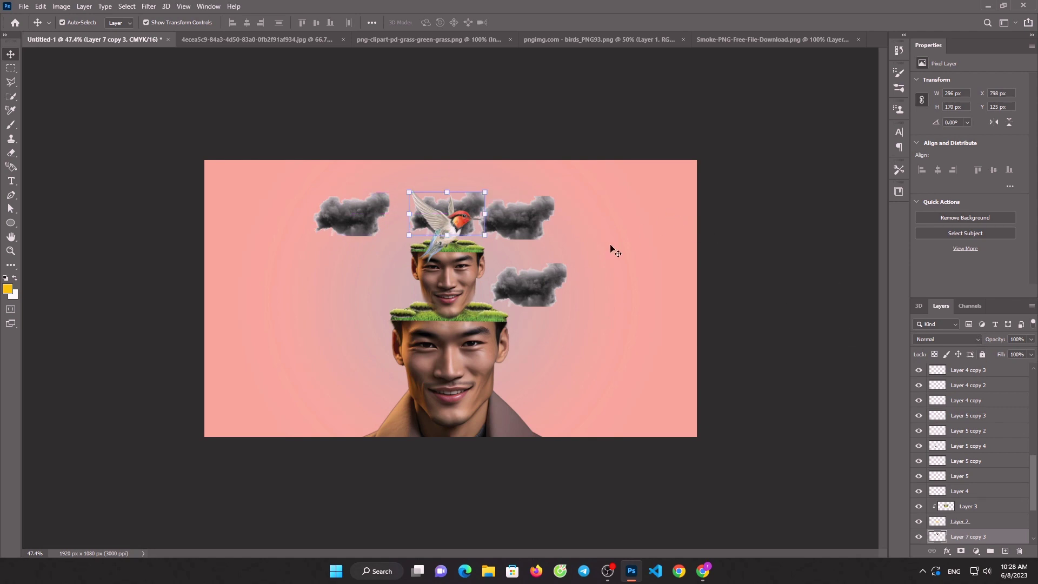
{"action": "left_click_drag", "start_coordinate": [544, 281], "coordinate": [583, 264]}
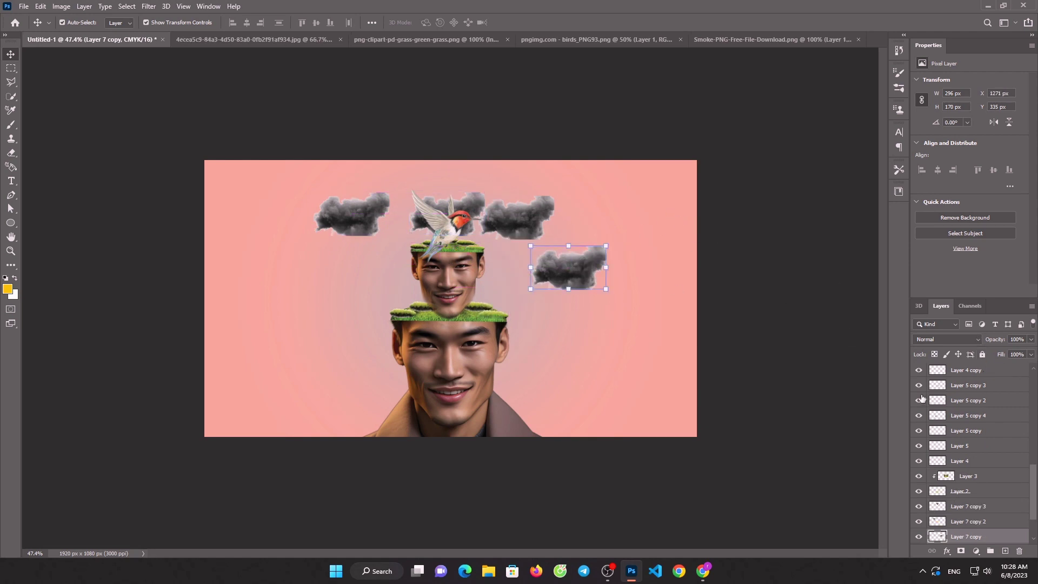
{"action": "left_click", "coordinate": [11, 153]}
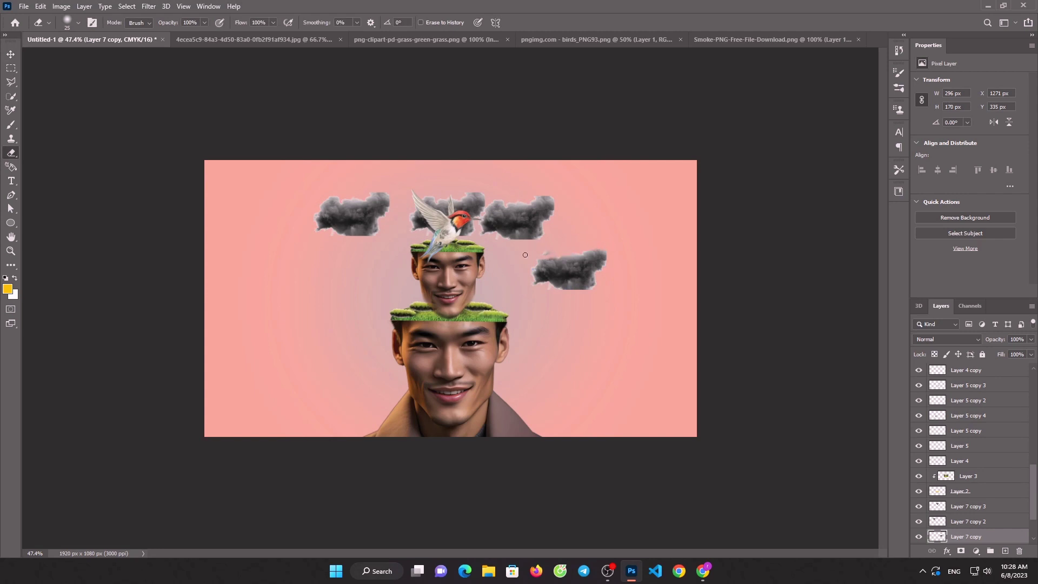
Erase the lower-right and upper-right clouds into thinner wisps with a size-100 eraser
{"action": "key", "text": "bracketright"}
{"action": "key", "text": "bracketright"}
{"action": "key", "text": "bracketright"}
{"action": "mouse_move", "coordinate": [547, 250]}
{"action": "left_mouse_down"}
{"action": "mouse_move", "coordinate": [608, 277]}
{"action": "mouse_move", "coordinate": [575, 242]}
{"action": "left_mouse_up"}
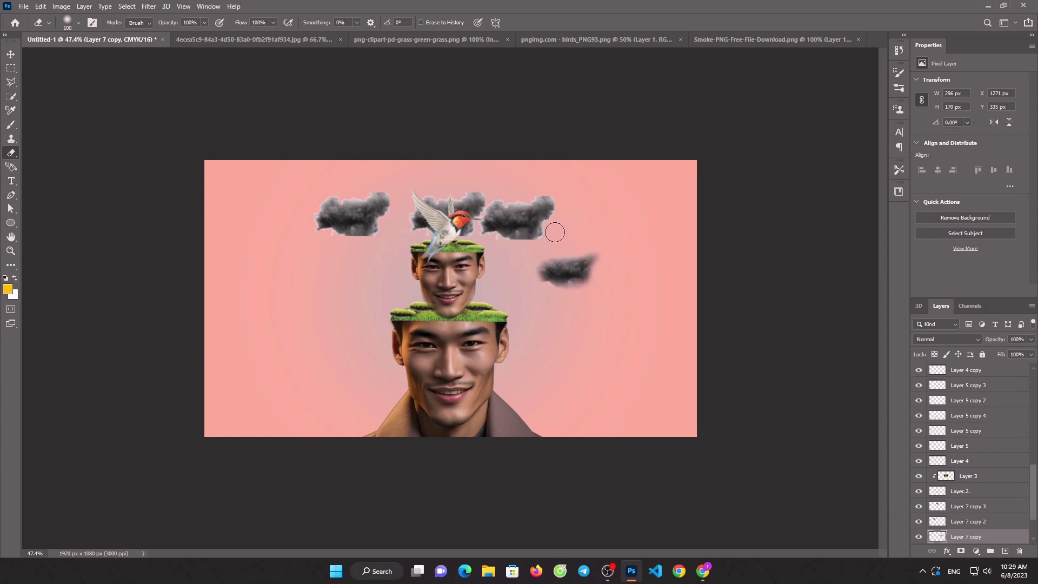
{"action": "key", "text": "v"}
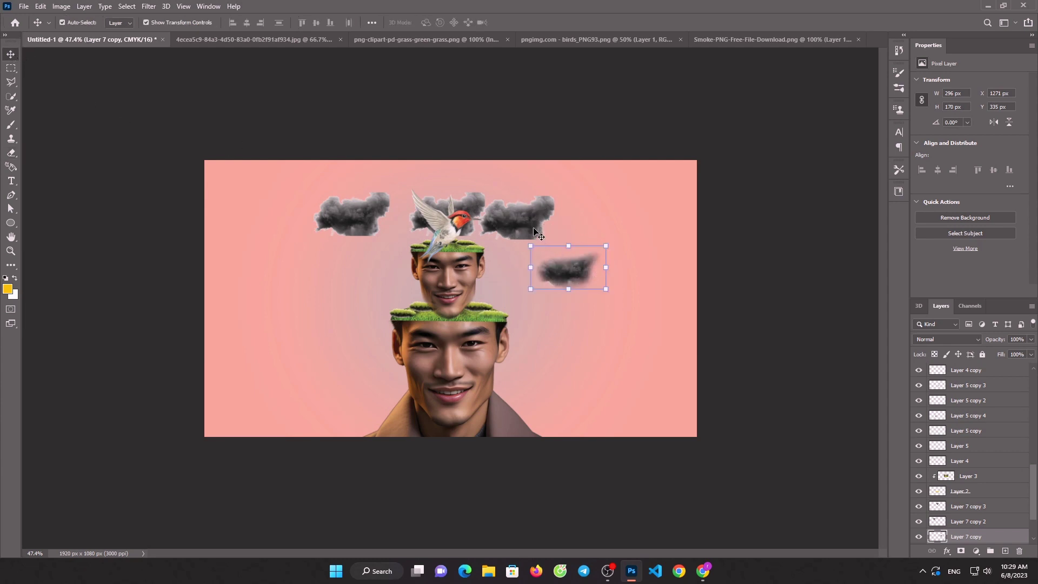
{"action": "left_click", "coordinate": [535, 232]}
{"action": "left_click", "coordinate": [12, 153]}
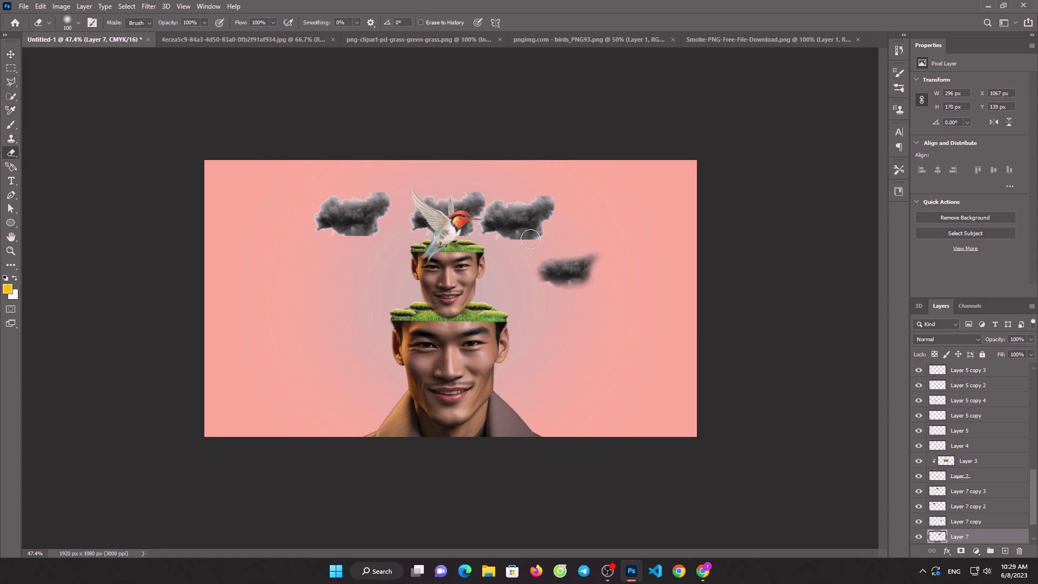
{"action": "mouse_move", "coordinate": [531, 238]}
{"action": "left_mouse_down"}
{"action": "mouse_move", "coordinate": [574, 213]}
{"action": "mouse_move", "coordinate": [554, 249]}
{"action": "left_mouse_up"}
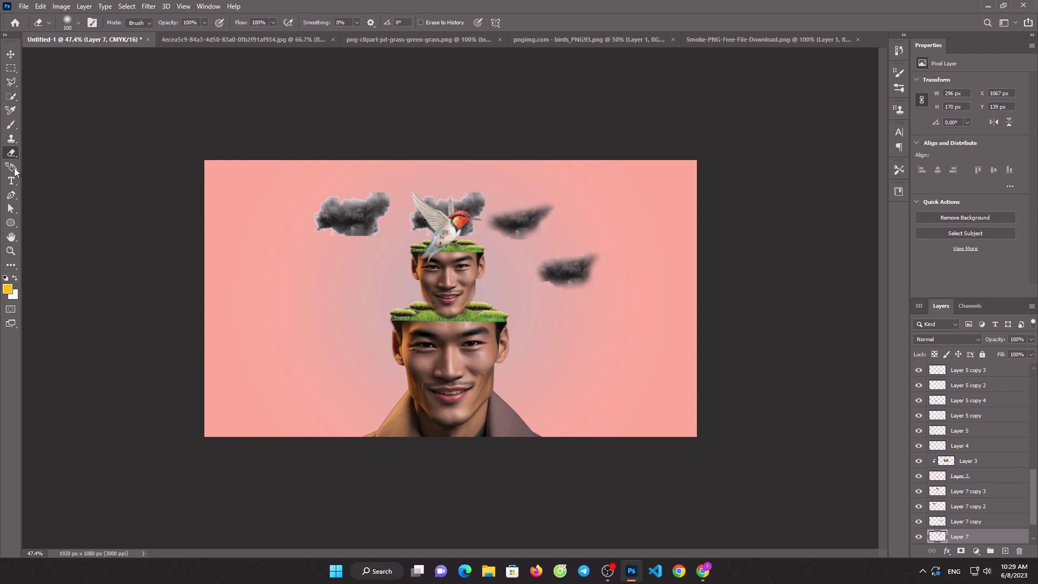
Thin the left cloud down to a soft smudge, then deselect it
{"action": "left_click", "coordinate": [10, 54]}
{"action": "left_click", "coordinate": [352, 222]}
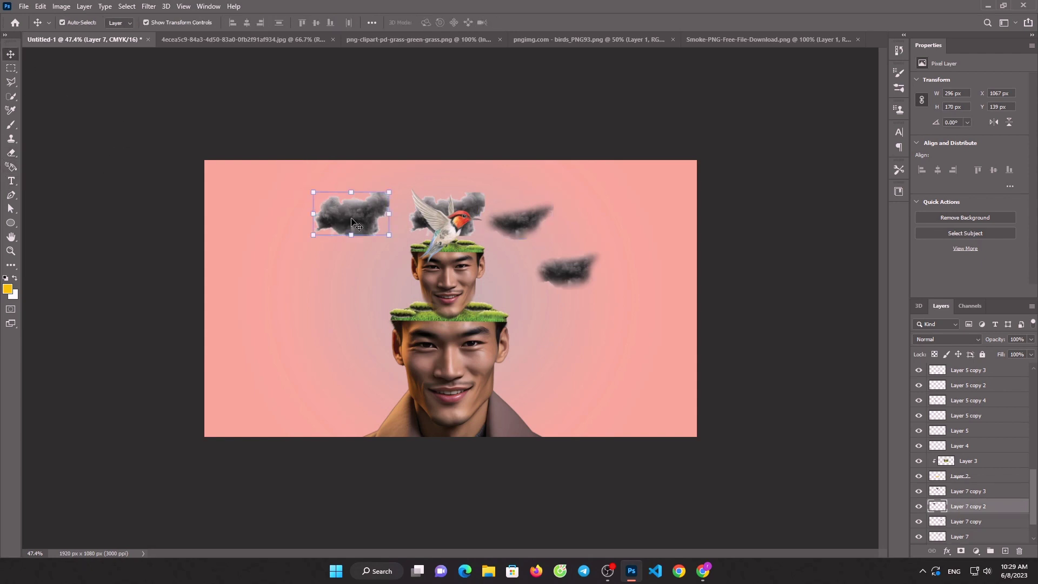
{"action": "left_click", "coordinate": [12, 153]}
{"action": "left_click_drag", "start_coordinate": [327, 199], "coordinate": [305, 221]}
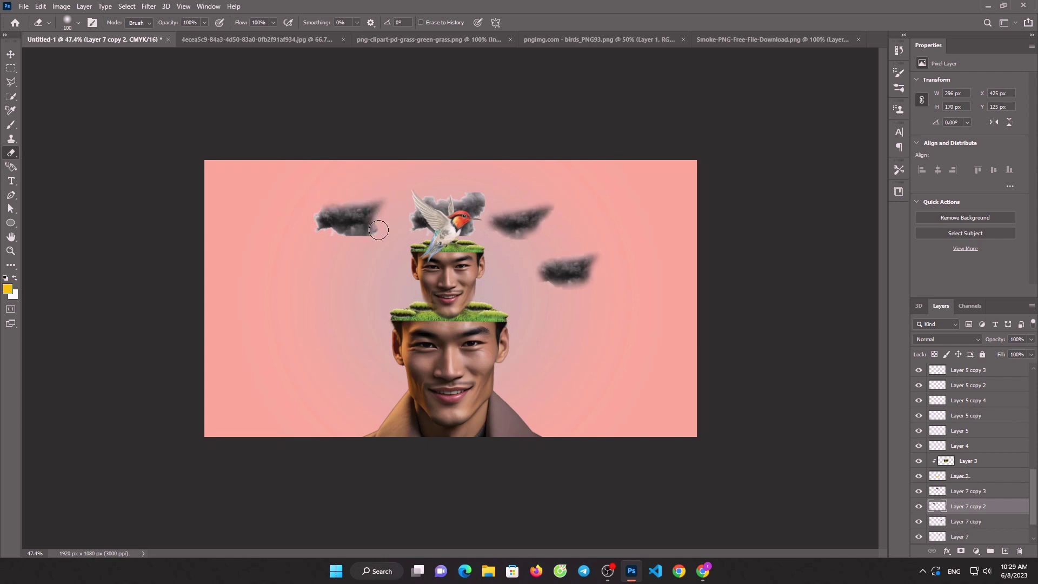
{"action": "left_click", "coordinate": [10, 54]}
{"action": "left_click", "coordinate": [595, 139]}
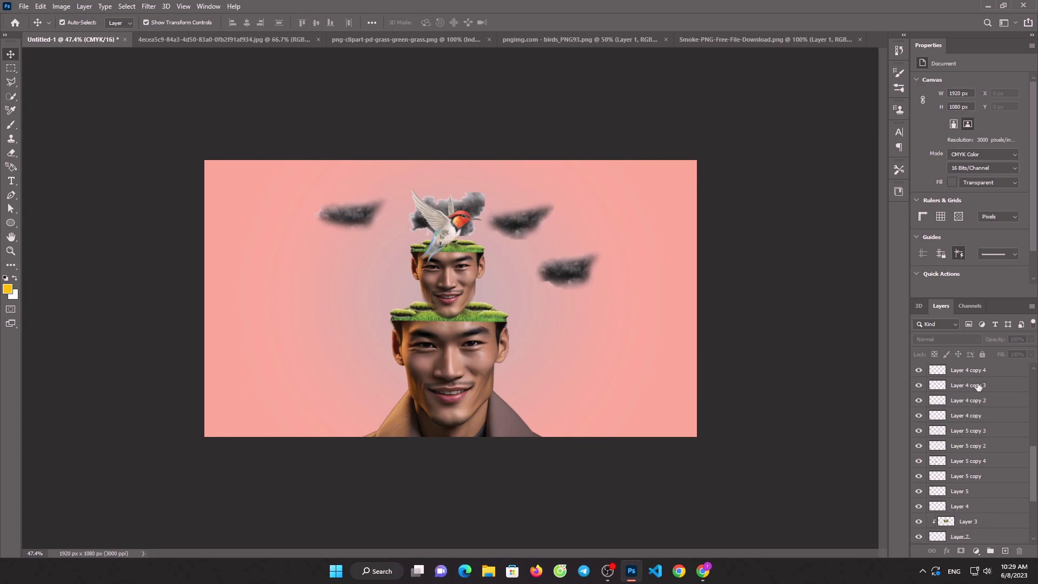
Paint a soft yellow patch on a new layer above Layer 6 and set it to Screen
{"action": "scroll", "coordinate": [978, 411], "scroll_direction": "up", "scroll_amount": 5}
{"action": "left_click", "coordinate": [973, 371]}
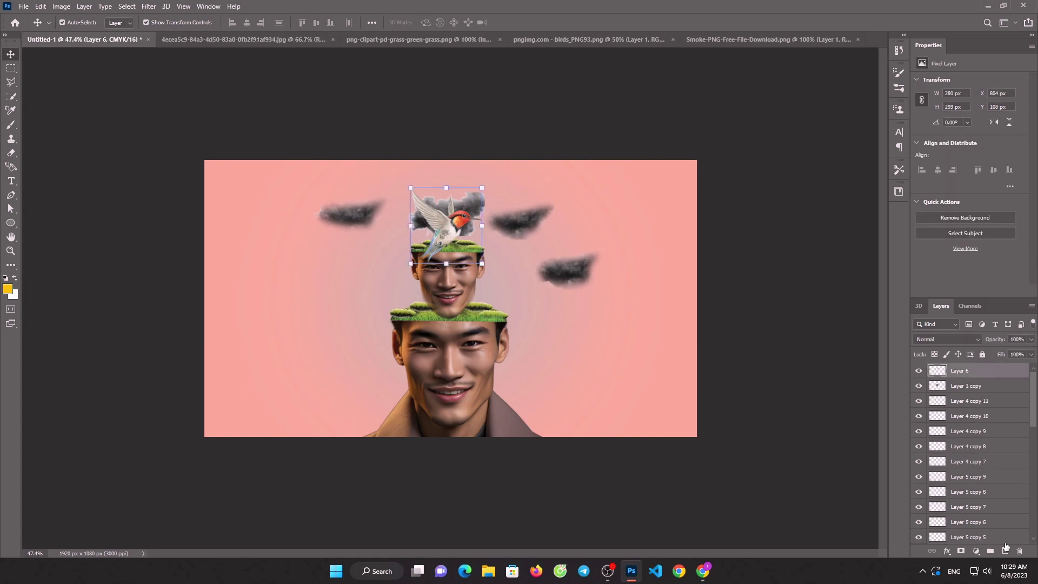
{"action": "left_click", "coordinate": [1005, 551]}
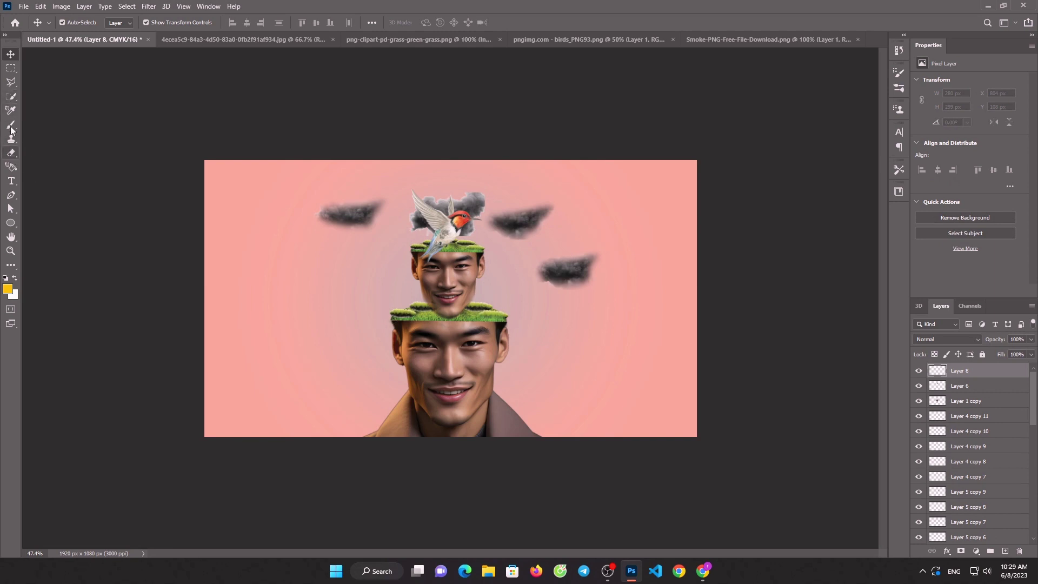
{"action": "left_click", "coordinate": [11, 124]}
{"action": "mouse_move", "coordinate": [664, 189]}
{"action": "left_mouse_down"}
{"action": "mouse_move", "coordinate": [602, 186]}
{"action": "mouse_move", "coordinate": [649, 233]}
{"action": "mouse_move", "coordinate": [607, 185]}
{"action": "mouse_move", "coordinate": [567, 278]}
{"action": "left_mouse_up"}
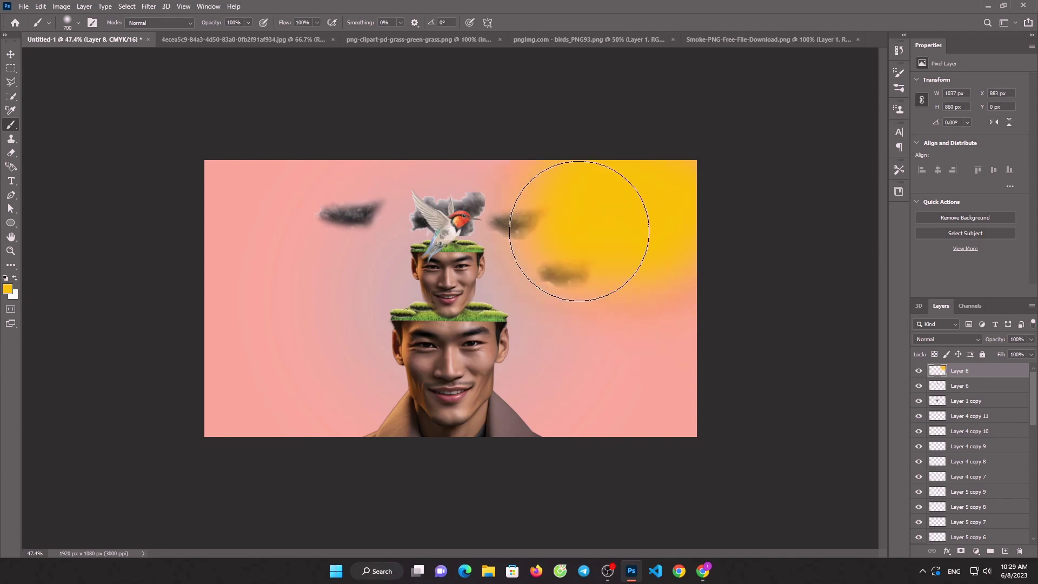
{"action": "left_click", "coordinate": [971, 341]}
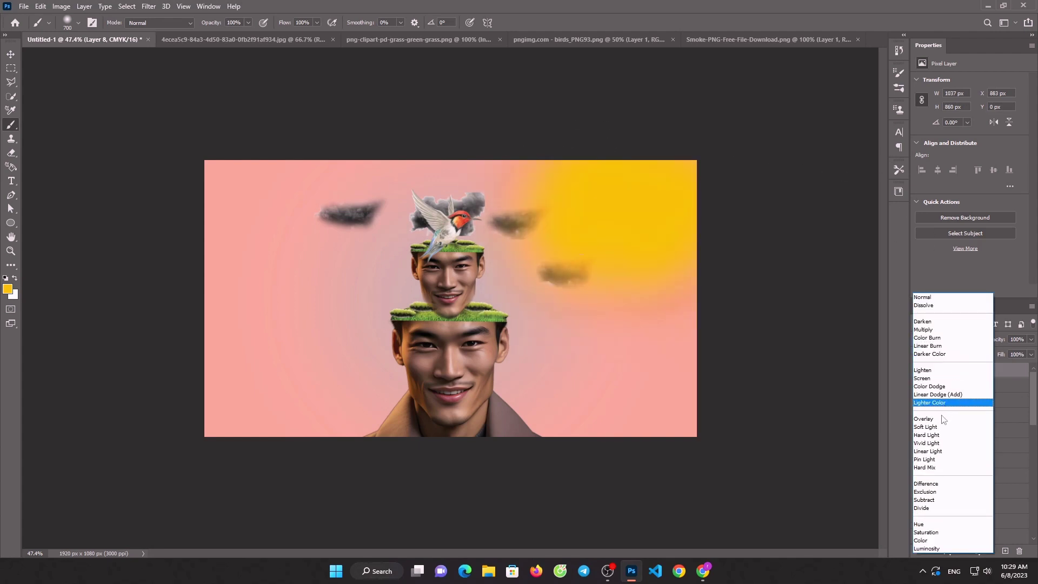
{"action": "left_click", "coordinate": [922, 378]}
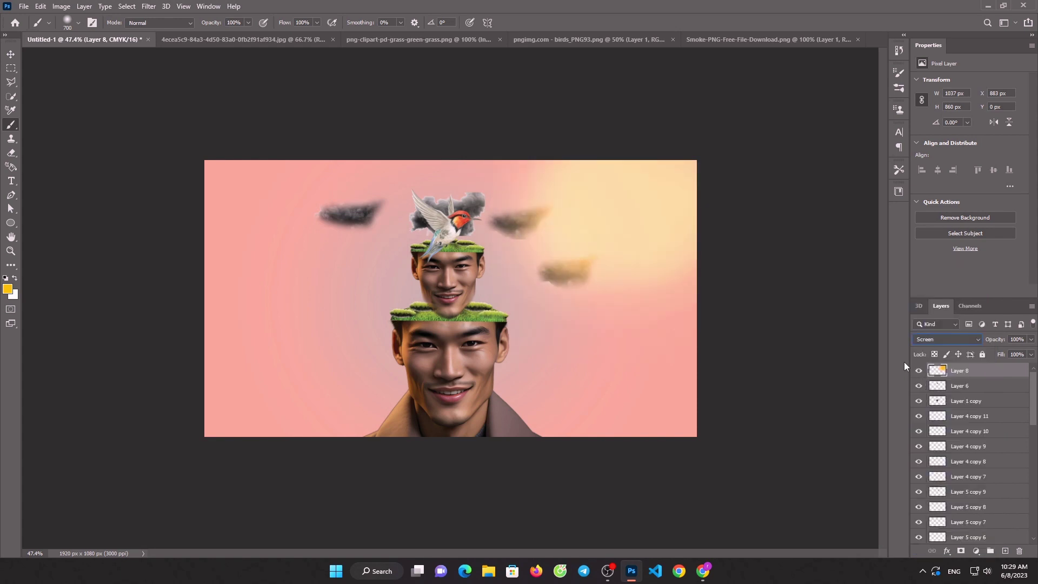
Enlarge the yellow glow with Free Transform and shift it toward the upper right
{"action": "left_click", "coordinate": [7, 54]}
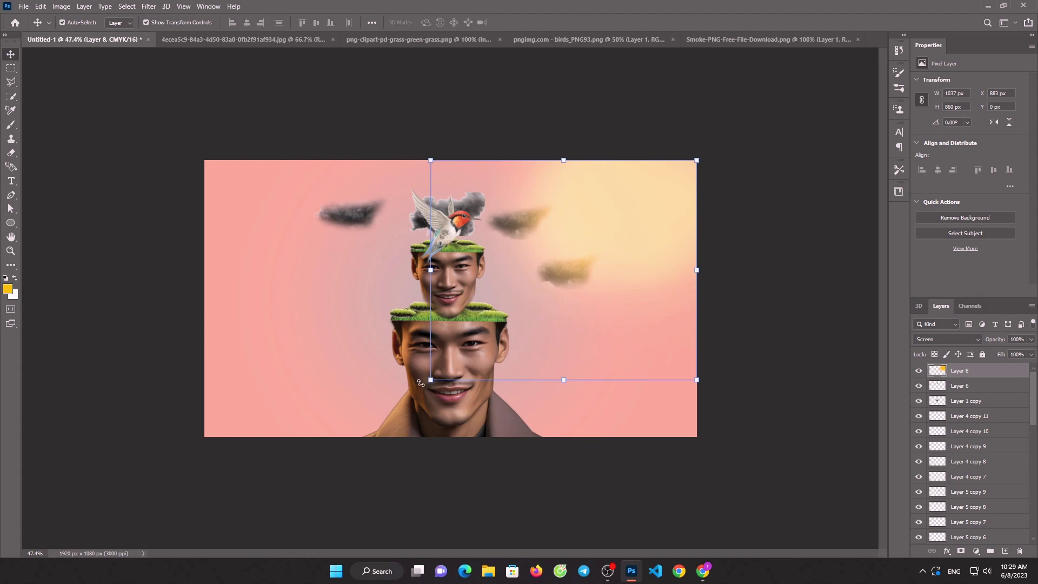
{"action": "left_click_drag", "start_coordinate": [430, 379], "coordinate": [74, 470]}
{"action": "mouse_move", "coordinate": [696, 160]}
{"action": "left_mouse_down"}
{"action": "mouse_move", "coordinate": [803, 51]}
{"action": "mouse_move", "coordinate": [952, 11]}
{"action": "left_mouse_up"}
{"action": "left_click_drag", "start_coordinate": [596, 267], "coordinate": [655, 234]}
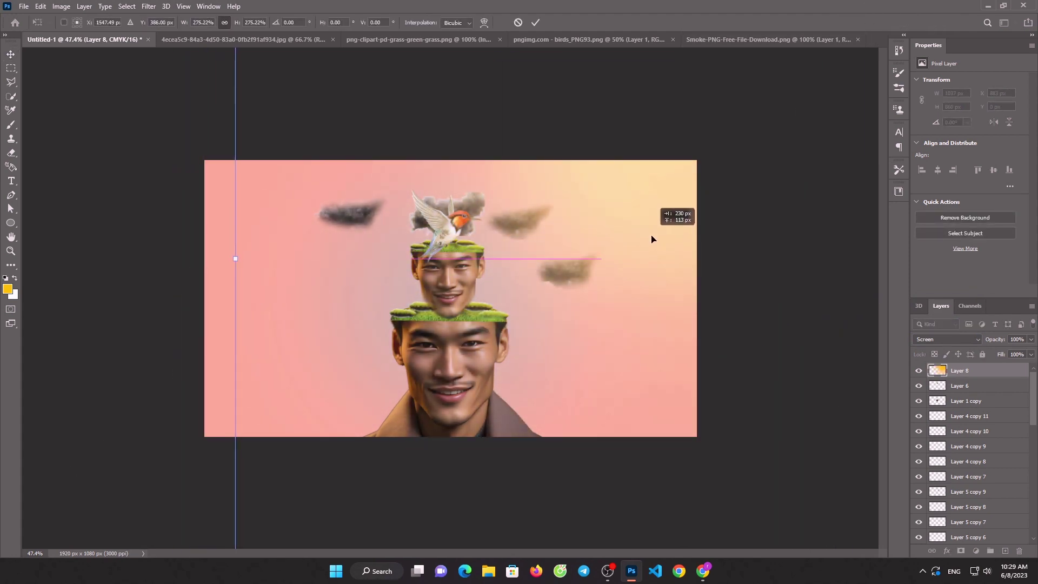
{"action": "left_click", "coordinate": [537, 26]}
{"action": "mouse_move", "coordinate": [632, 248]}
{"action": "left_mouse_down"}
{"action": "mouse_move", "coordinate": [660, 215]}
{"action": "mouse_move", "coordinate": [660, 233]}
{"action": "left_mouse_up"}
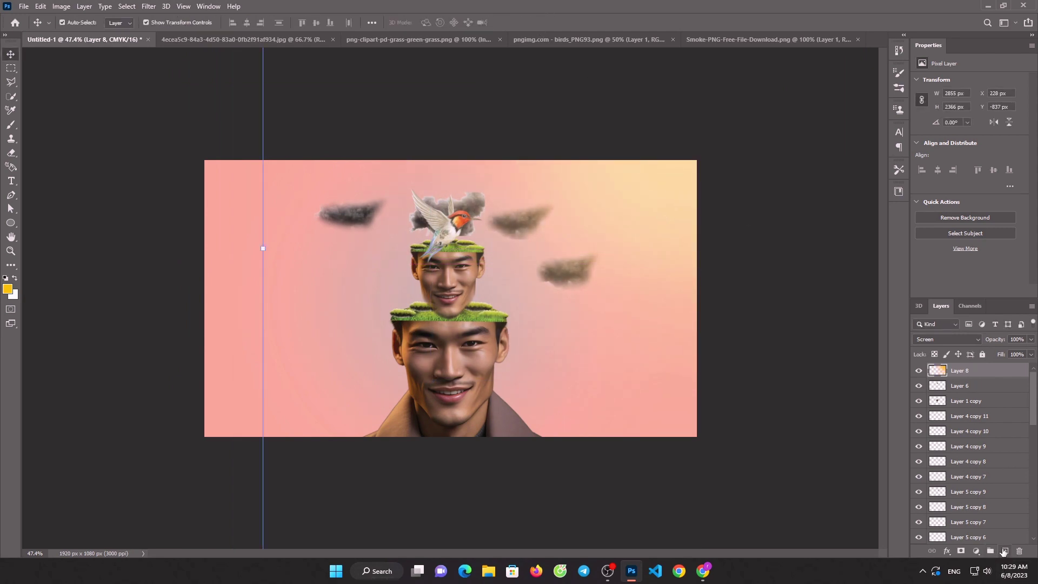
{"action": "left_click", "coordinate": [1005, 551]}
Paint a yellow Color Dodge glow on Layer 9 and move it just above Layer 0
{"action": "left_click", "coordinate": [13, 126]}
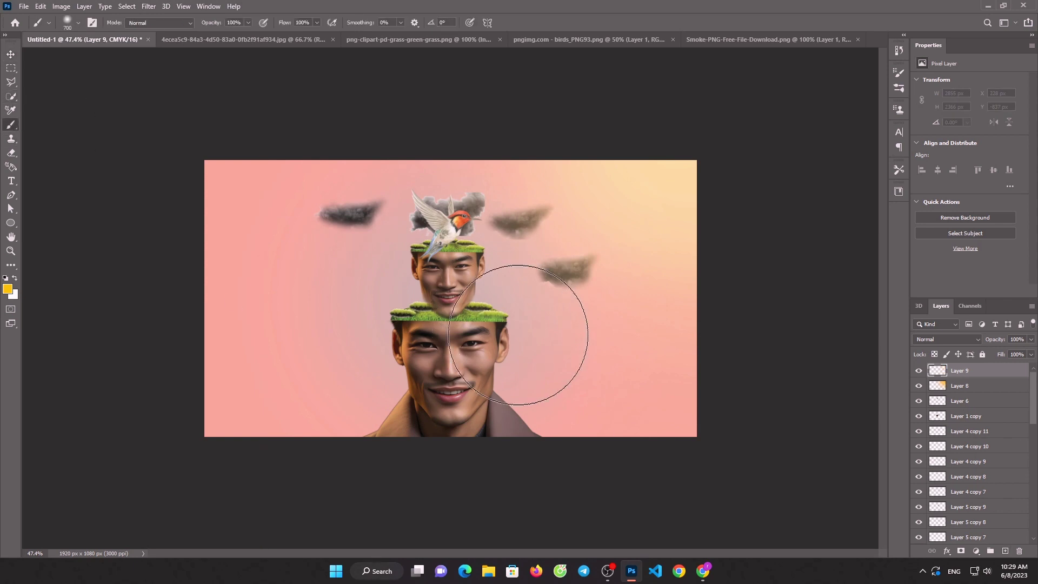
{"action": "mouse_move", "coordinate": [498, 382]}
{"action": "left_mouse_down"}
{"action": "mouse_move", "coordinate": [432, 346]}
{"action": "mouse_move", "coordinate": [433, 311]}
{"action": "left_mouse_up"}
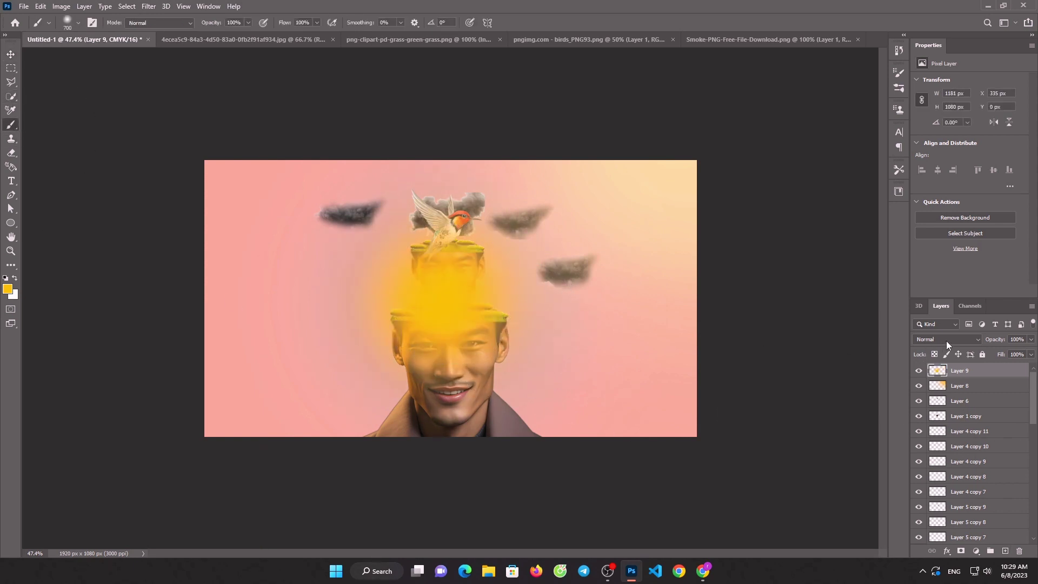
{"action": "left_click", "coordinate": [946, 340]}
{"action": "left_click", "coordinate": [932, 385]}
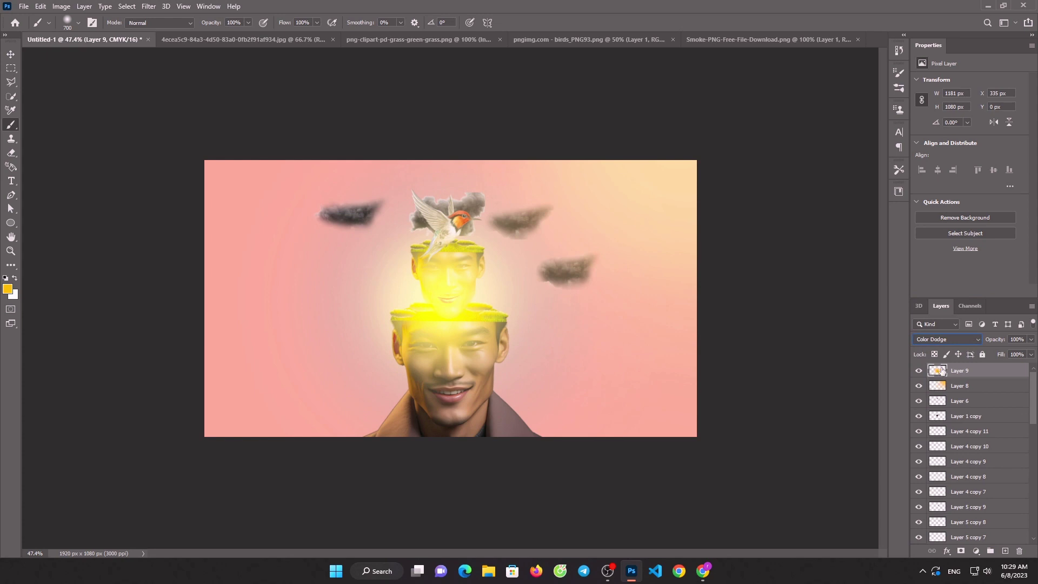
{"action": "mouse_move", "coordinate": [942, 371]}
{"action": "left_mouse_down"}
{"action": "mouse_move", "coordinate": [984, 543]}
{"action": "mouse_move", "coordinate": [1001, 525]}
{"action": "mouse_move", "coordinate": [985, 568]}
{"action": "left_mouse_up"}
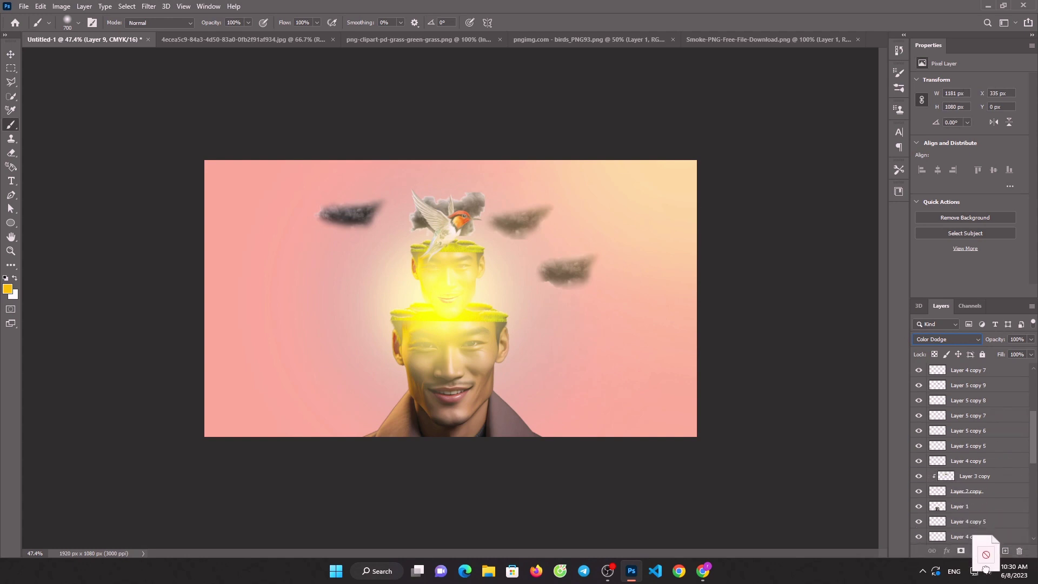
{"action": "left_click_drag", "start_coordinate": [985, 568], "coordinate": [967, 513]}
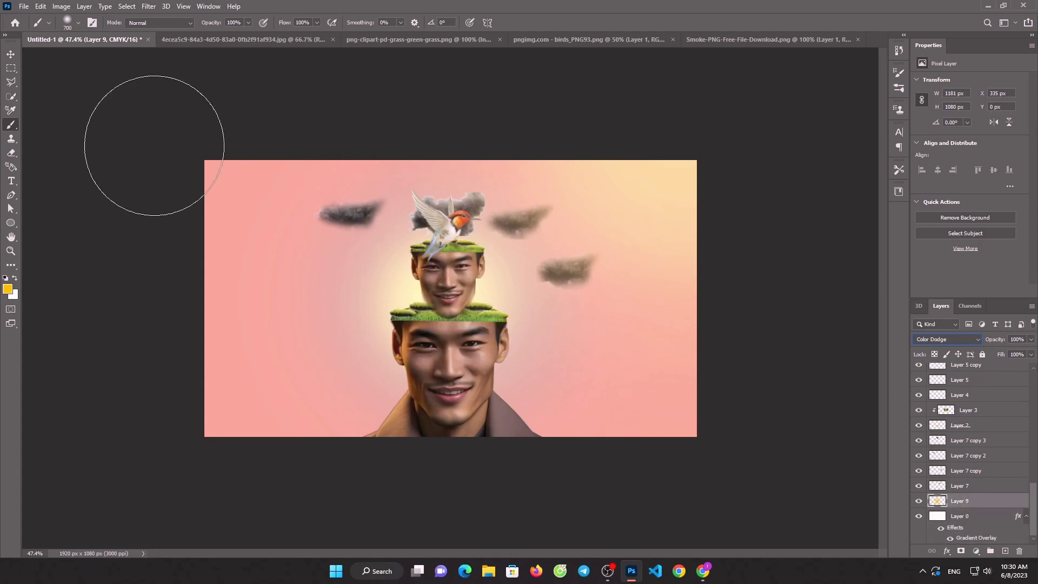
Stretch the glow to about 119.5% and shift it down behind the heads
{"action": "left_click", "coordinate": [13, 53]}
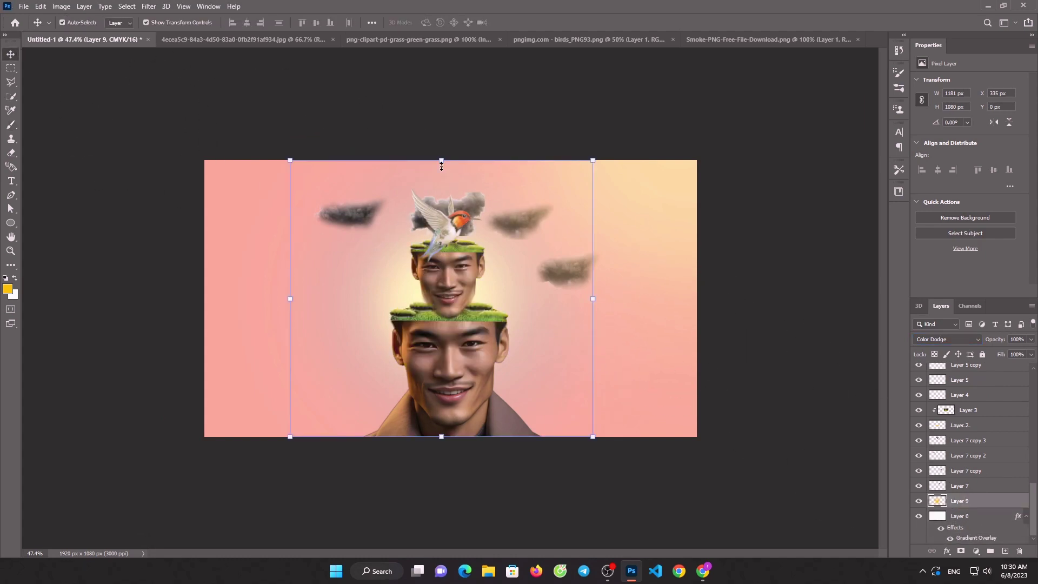
{"action": "left_click_drag", "start_coordinate": [441, 161], "coordinate": [441, 106]}
{"action": "left_click_drag", "start_coordinate": [497, 294], "coordinate": [514, 325]}
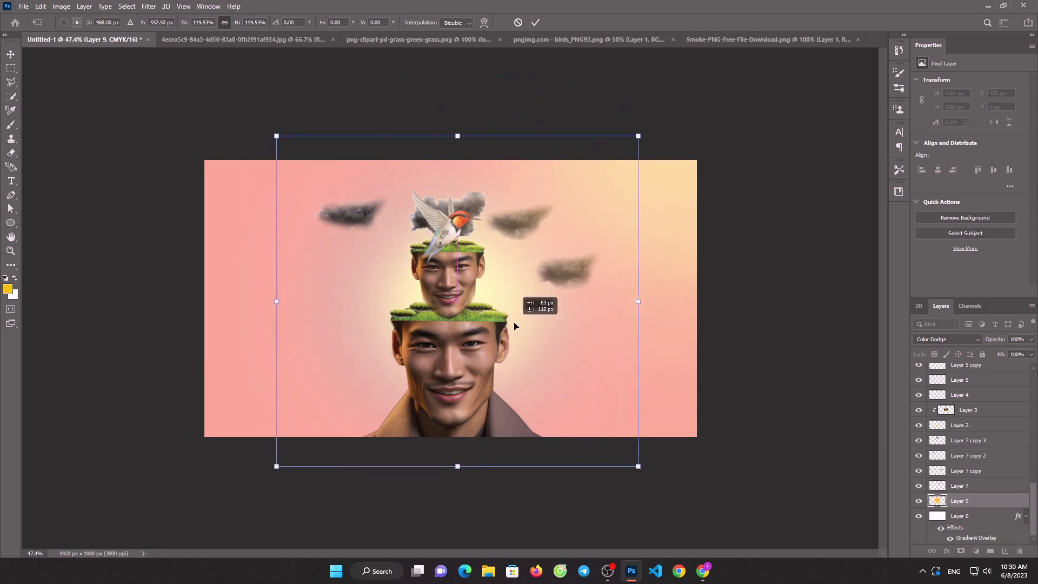
{"action": "left_click", "coordinate": [536, 23]}
Open the flying gulls PNG image from the file browser
{"action": "left_click", "coordinate": [24, 6]}
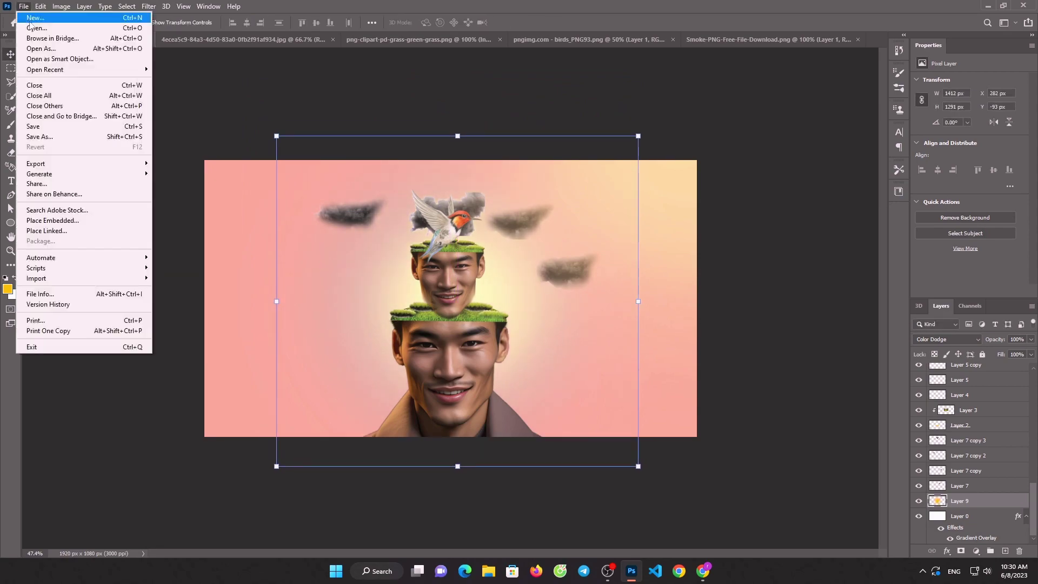
{"action": "left_click", "coordinate": [32, 30]}
{"action": "scroll", "coordinate": [290, 119], "scroll_direction": "down", "scroll_amount": 10}
{"action": "scroll", "coordinate": [618, 206], "scroll_direction": "down", "scroll_amount": 10}
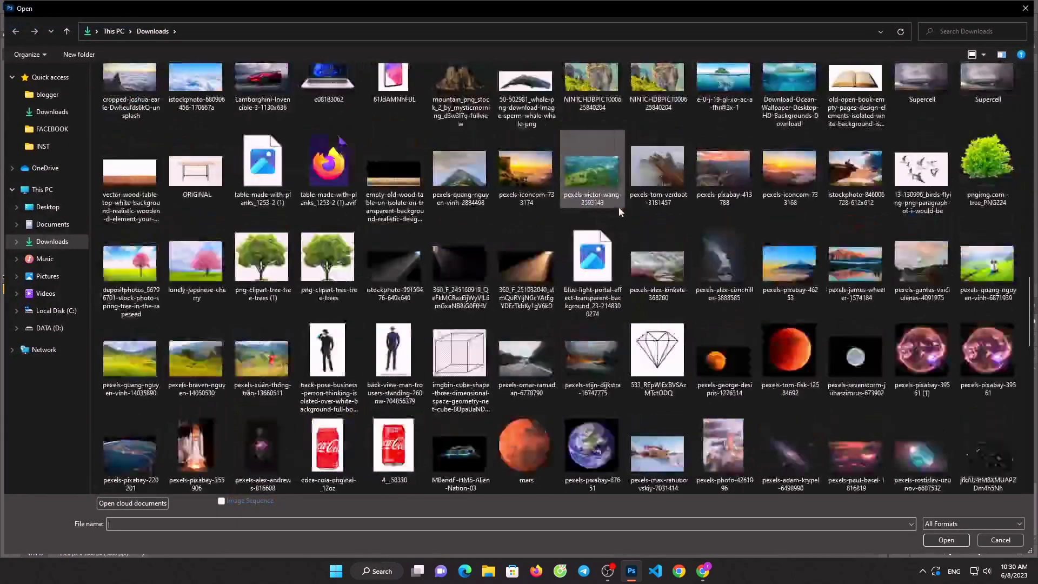
{"action": "scroll", "coordinate": [618, 206], "scroll_direction": "down", "scroll_amount": 10}
{"action": "scroll", "coordinate": [610, 207], "scroll_direction": "down", "scroll_amount": 5}
{"action": "scroll", "coordinate": [610, 208], "scroll_direction": "down", "scroll_amount": 3}
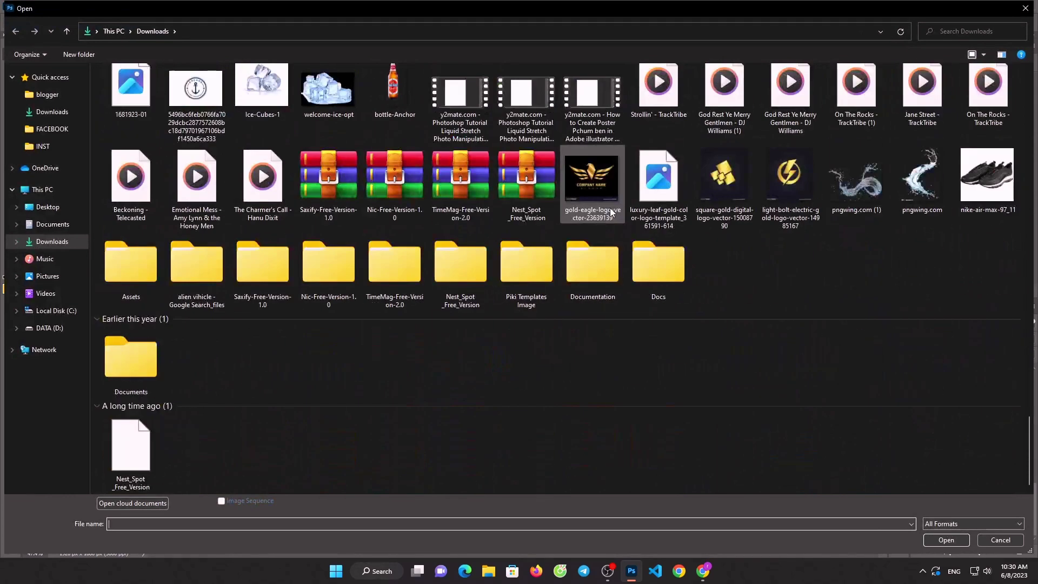
{"action": "scroll", "coordinate": [610, 207], "scroll_direction": "up", "scroll_amount": 3}
{"action": "scroll", "coordinate": [611, 212], "scroll_direction": "up", "scroll_amount": 3}
{"action": "scroll", "coordinate": [611, 211], "scroll_direction": "up", "scroll_amount": 3}
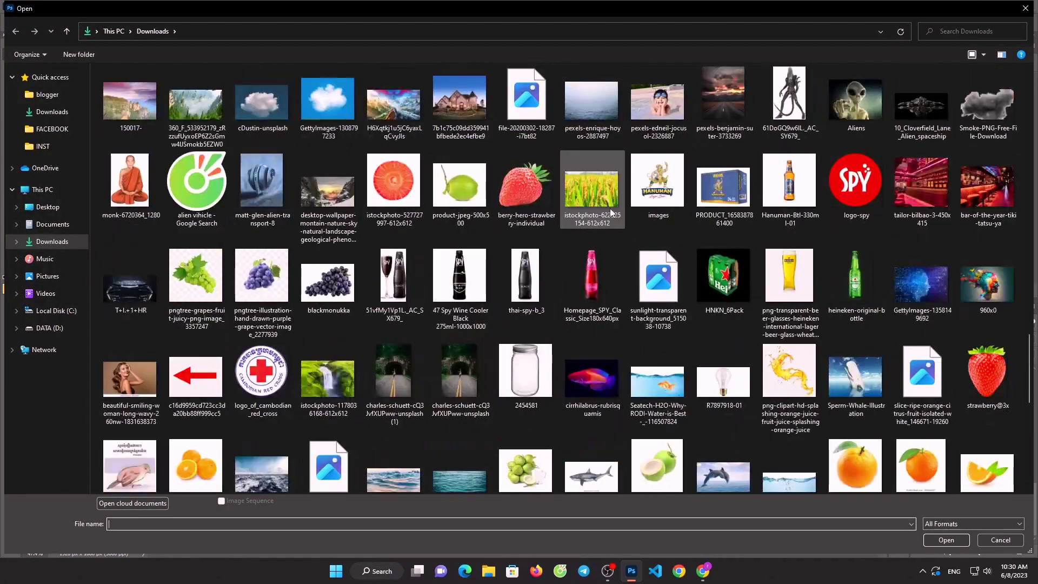
{"action": "scroll", "coordinate": [611, 211], "scroll_direction": "up", "scroll_amount": 3}
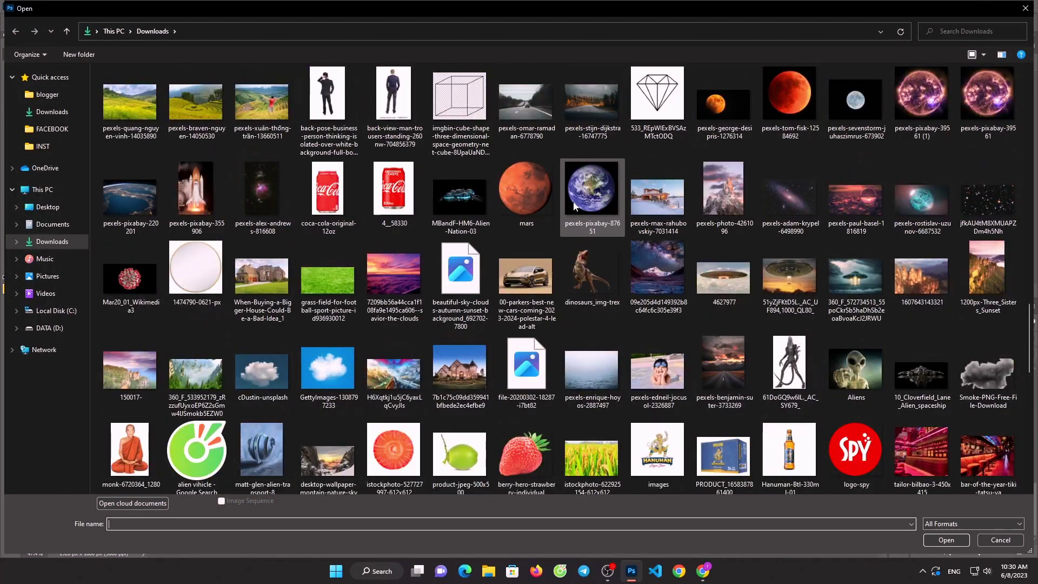
{"action": "scroll", "coordinate": [574, 205], "scroll_direction": "up", "scroll_amount": 3}
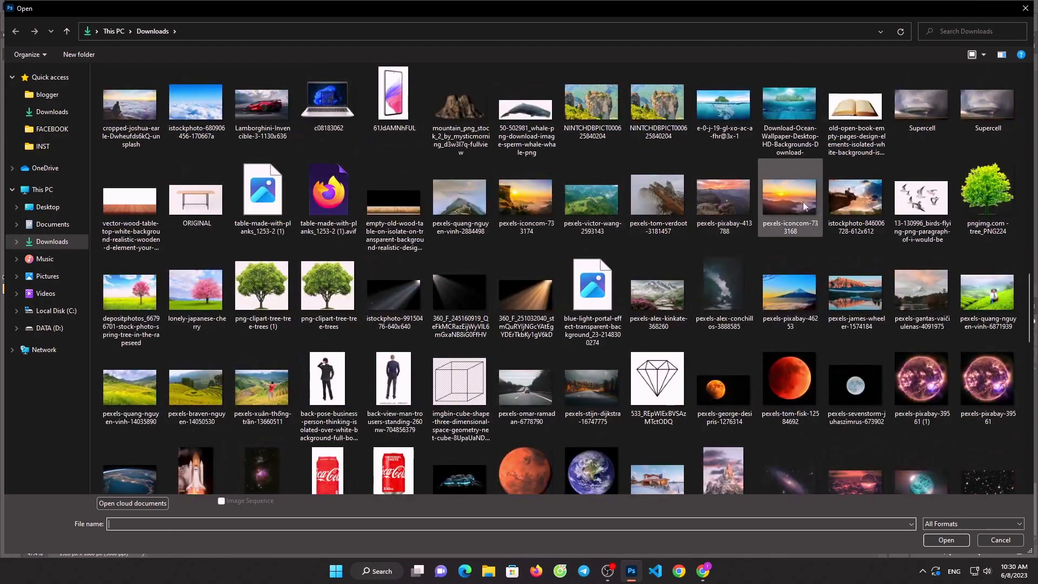
{"action": "double_click", "coordinate": [921, 197]}
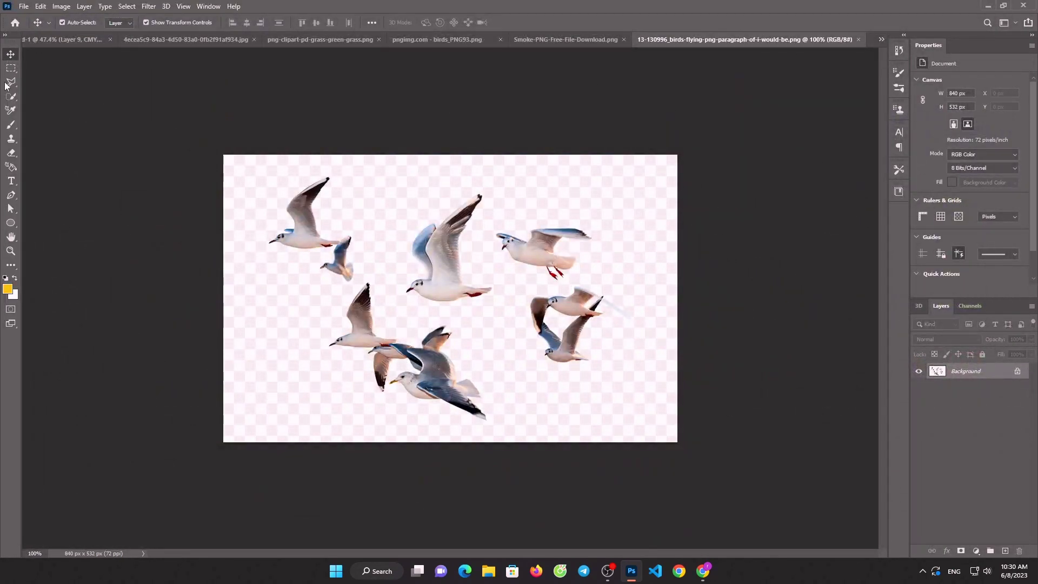
Select Subject on the gulls and drag them into the Untitled-1 portrait as Layer 10
{"action": "left_click", "coordinate": [11, 96]}
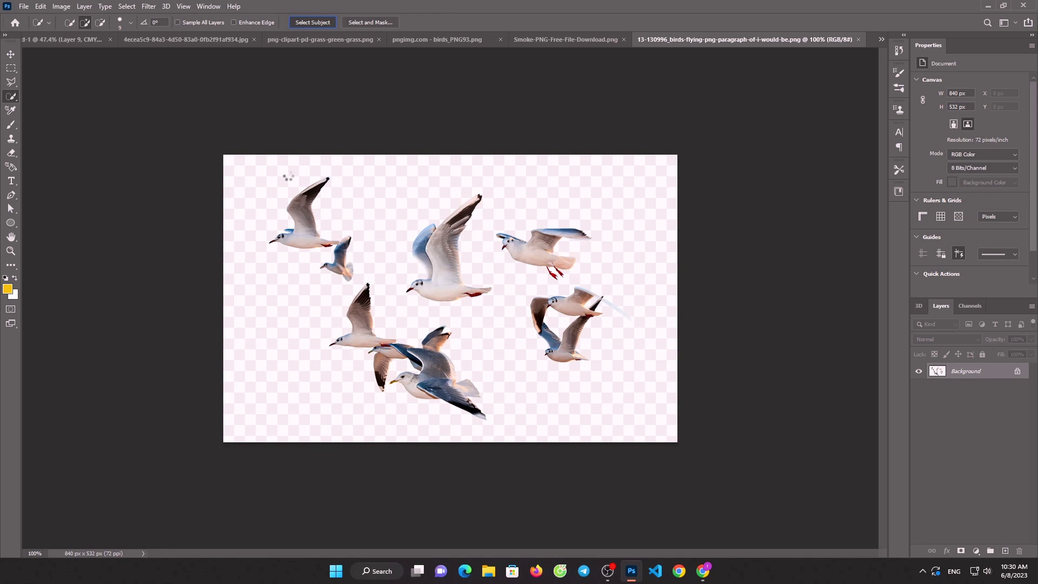
{"action": "left_click", "coordinate": [313, 22]}
{"action": "left_click", "coordinate": [11, 54]}
{"action": "mouse_move", "coordinate": [252, 199]}
{"action": "left_mouse_down"}
{"action": "mouse_move", "coordinate": [183, 125]}
{"action": "mouse_move", "coordinate": [595, 267]}
{"action": "mouse_move", "coordinate": [530, 253]}
{"action": "mouse_move", "coordinate": [499, 191]}
{"action": "mouse_move", "coordinate": [510, 212]}
{"action": "left_mouse_up"}
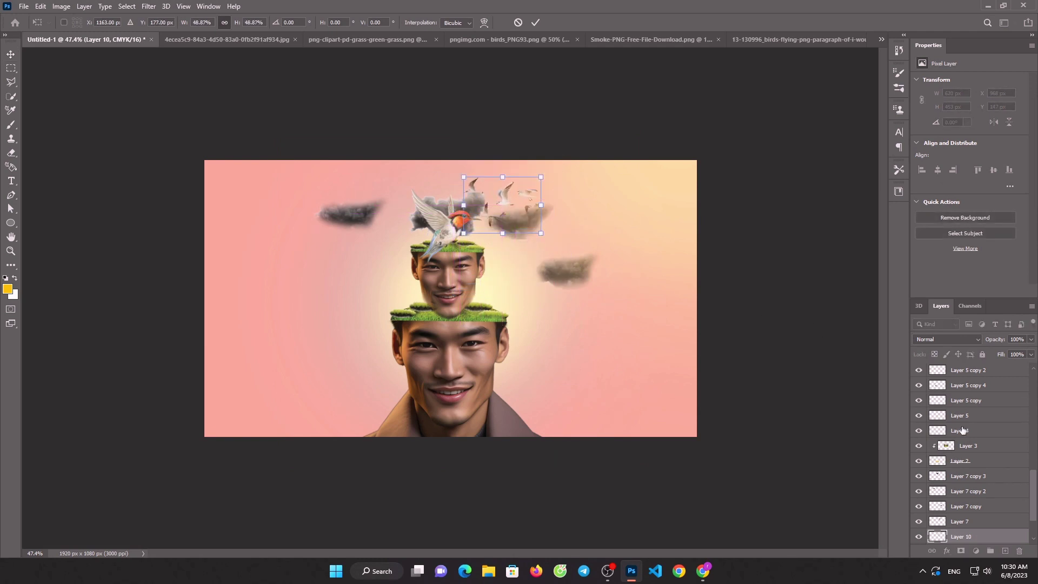
Move Layer 10 to the top of the stack and place the gulls right of the upper head
{"action": "left_click_drag", "start_coordinate": [968, 537], "coordinate": [991, 316]}
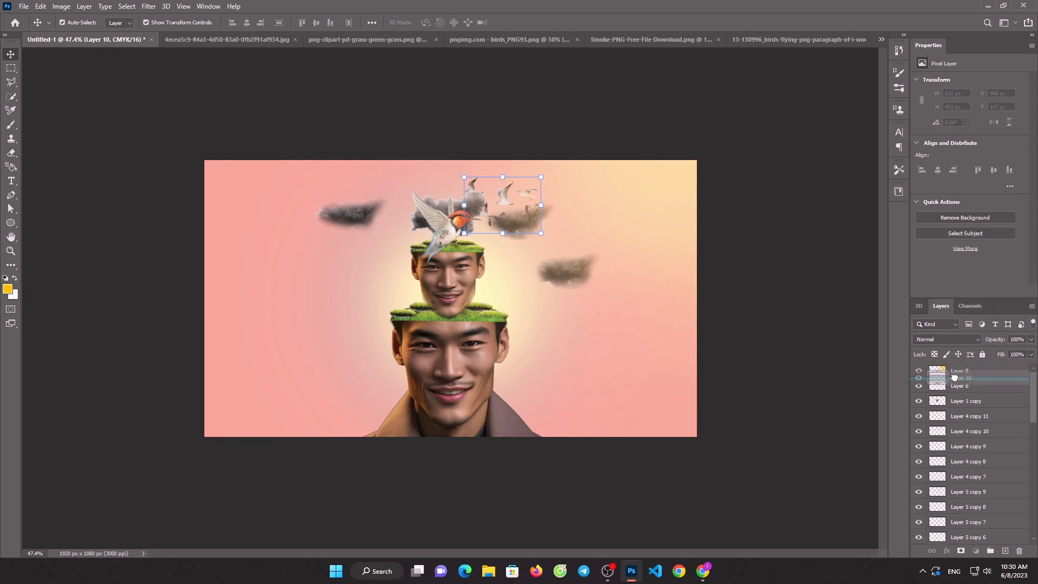
{"action": "left_click_drag", "start_coordinate": [990, 316], "coordinate": [958, 364]}
{"action": "left_click", "coordinate": [513, 218]}
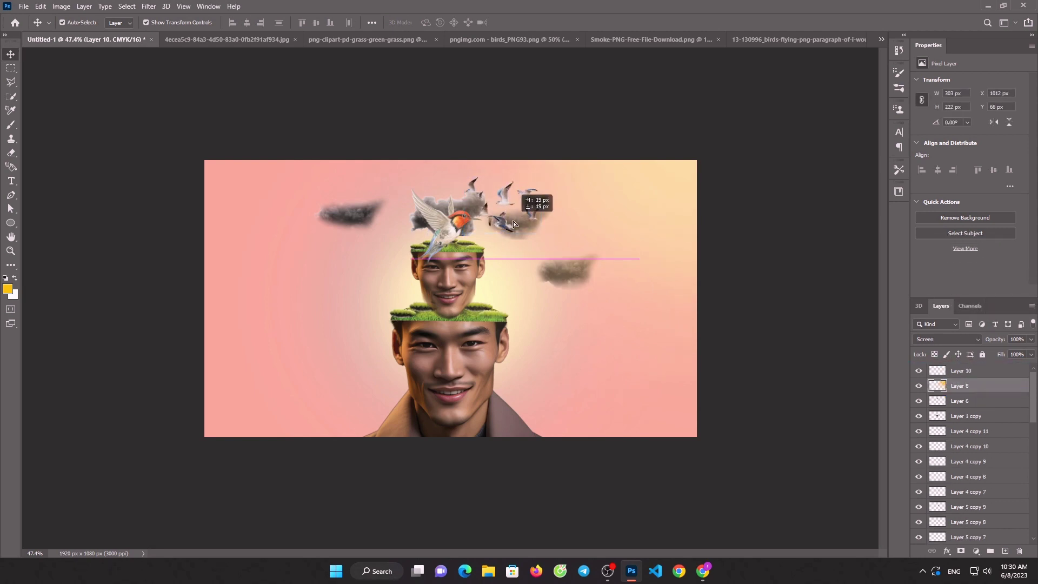
{"action": "mouse_move", "coordinate": [503, 198]}
{"action": "left_mouse_down"}
{"action": "mouse_move", "coordinate": [523, 232]}
{"action": "mouse_move", "coordinate": [546, 240]}
{"action": "left_mouse_up"}
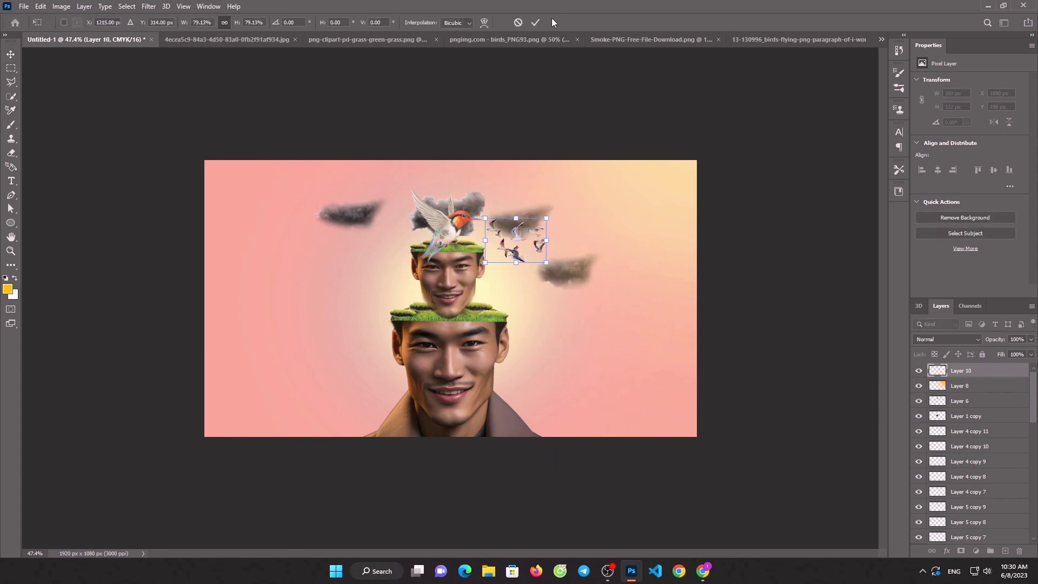
{"action": "left_click", "coordinate": [535, 22]}
Delete the dark left cloud, check the head and cloud layers, then deselect all layers
{"action": "left_click", "coordinate": [342, 223]}
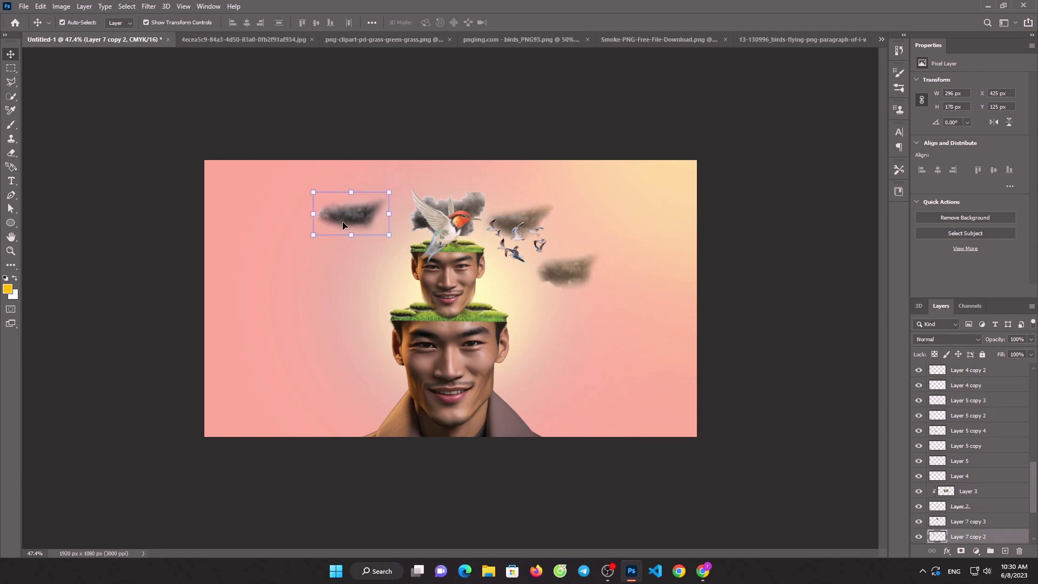
{"action": "key", "text": "Delete"}
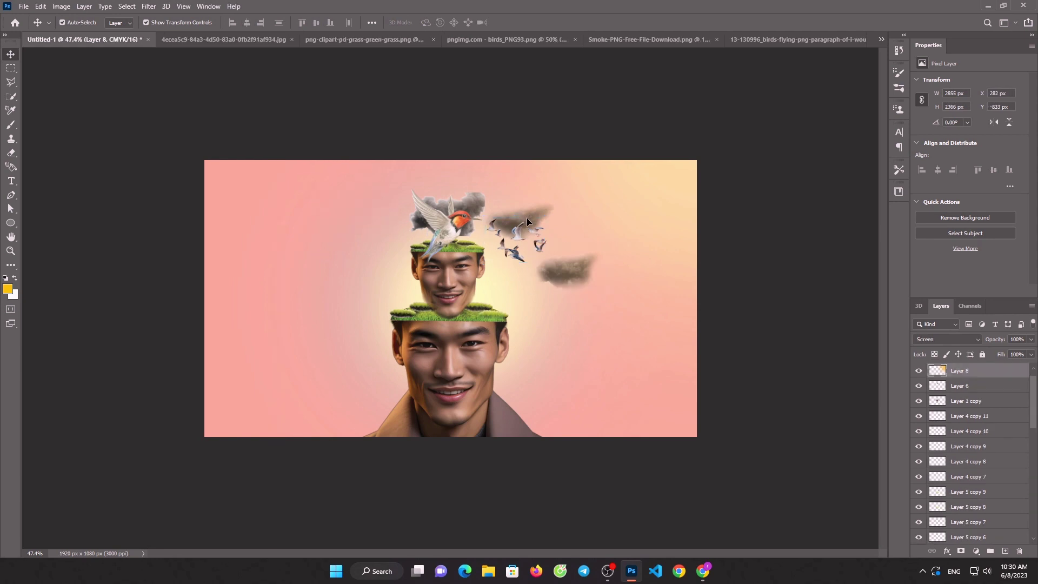
{"action": "left_click", "coordinate": [951, 386]}
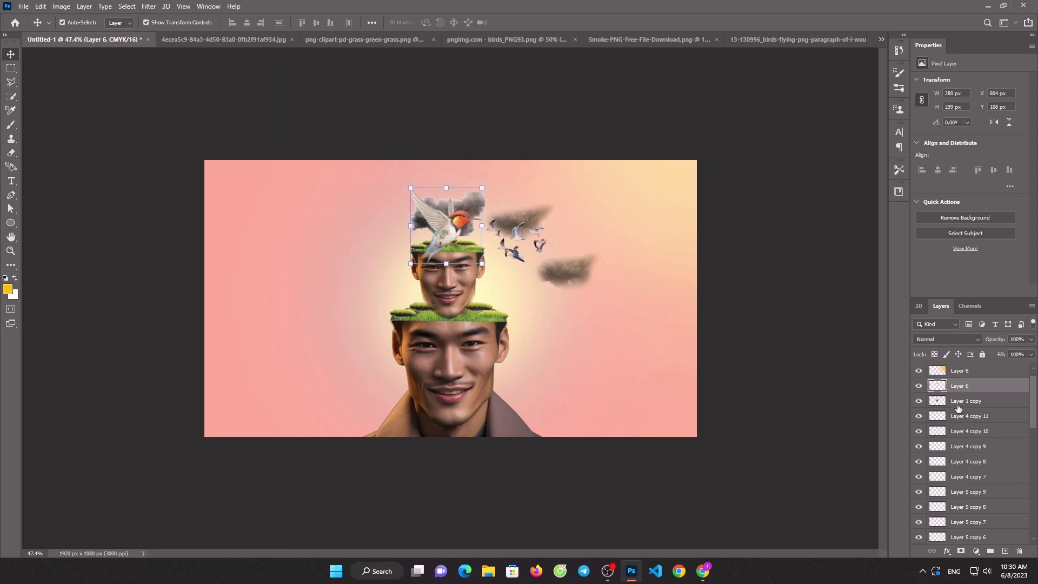
{"action": "left_click", "coordinate": [959, 401]}
{"action": "left_click", "coordinate": [960, 419]}
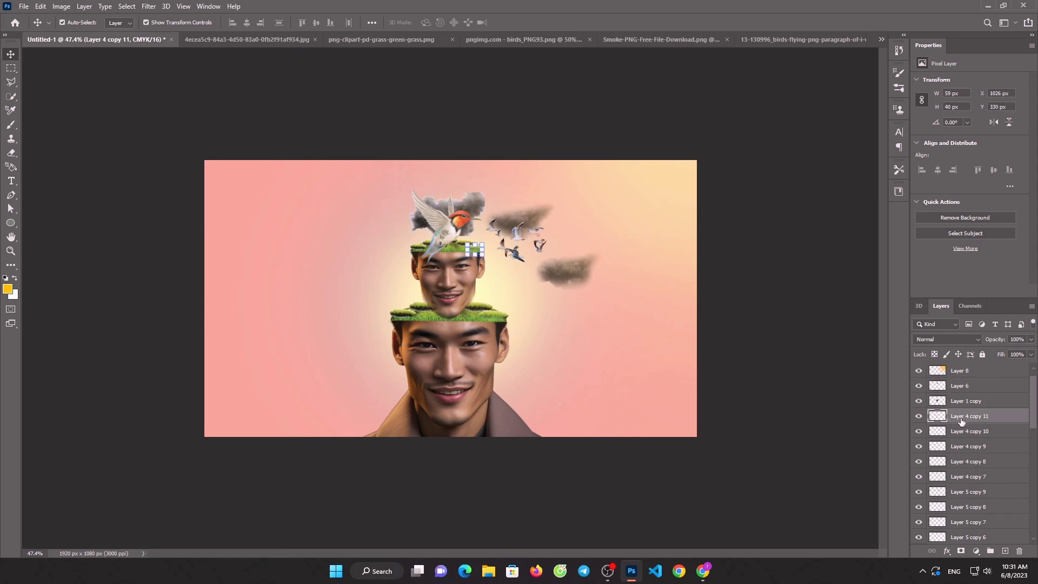
{"action": "left_click", "coordinate": [967, 431]}
{"action": "scroll", "coordinate": [970, 427], "scroll_direction": "up", "scroll_amount": 1}
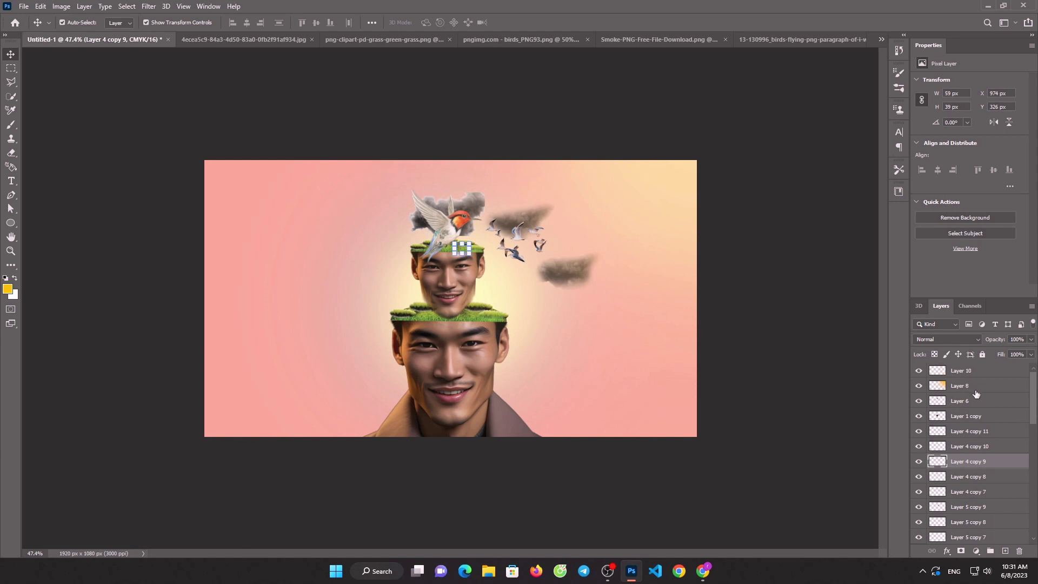
{"action": "left_click", "coordinate": [955, 421]}
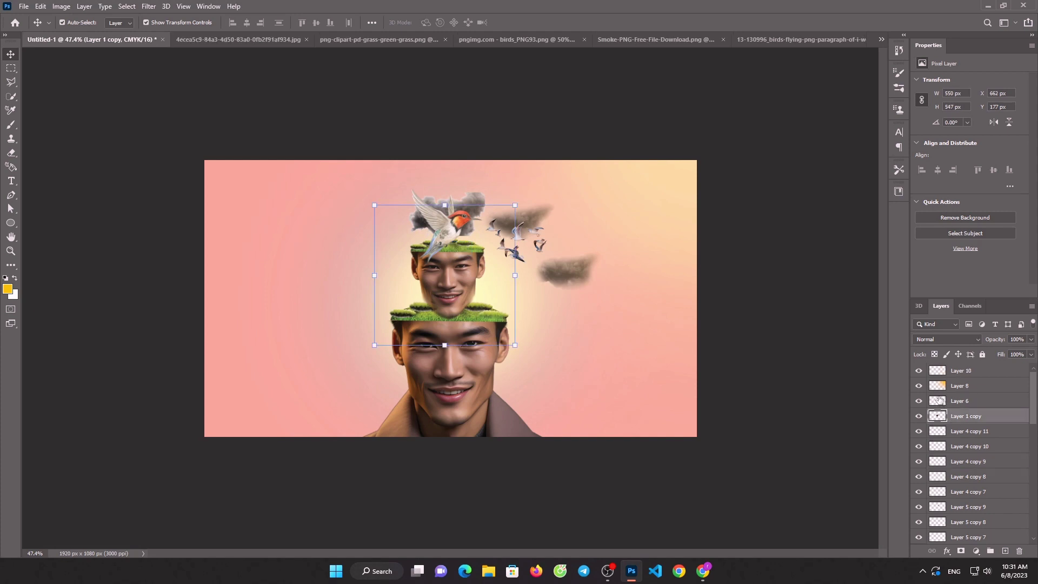
{"action": "left_click", "coordinate": [940, 399]}
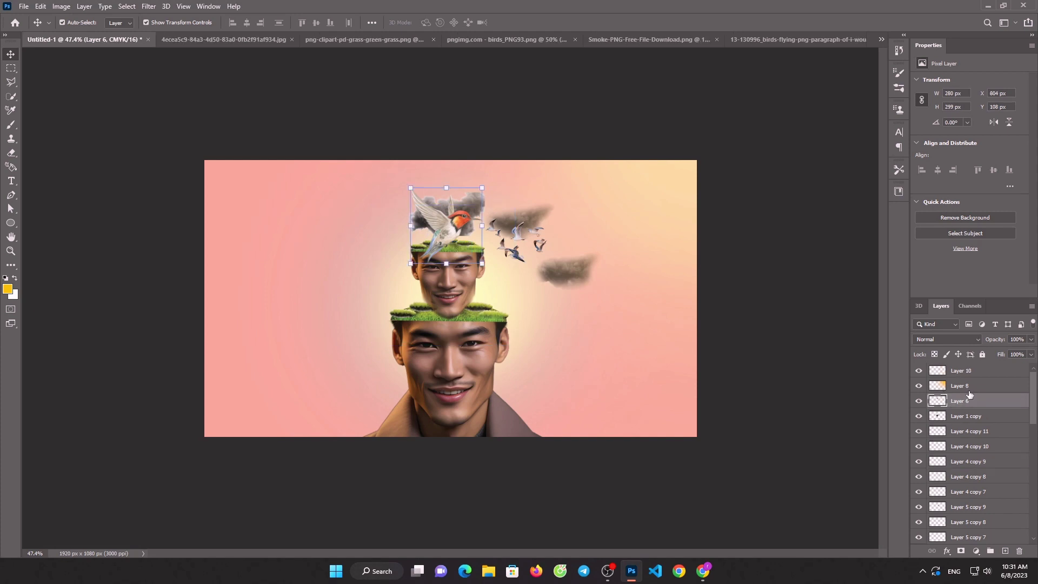
{"action": "scroll", "coordinate": [973, 420], "scroll_direction": "down", "scroll_amount": 3}
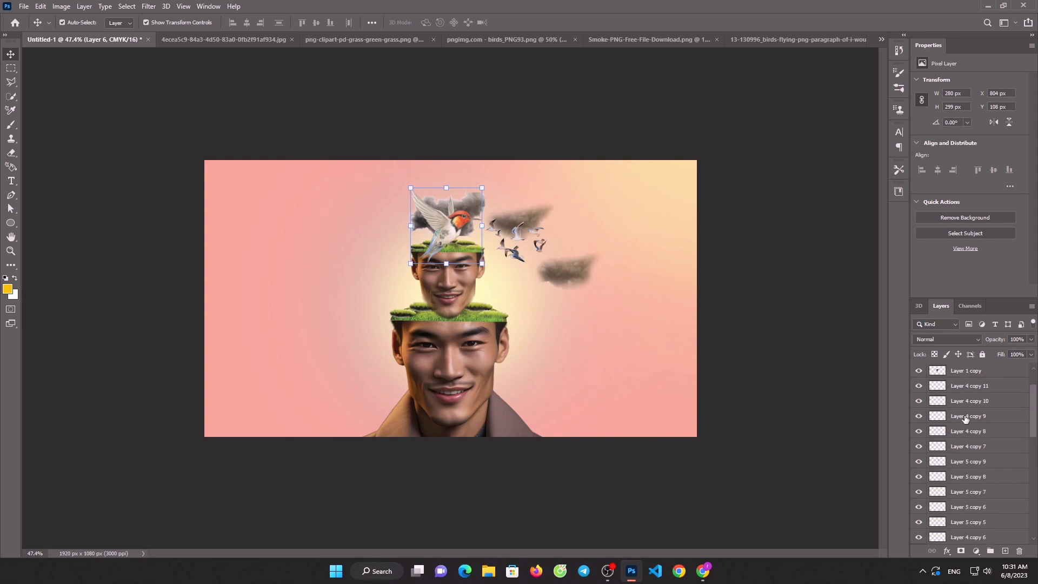
{"action": "left_click", "coordinate": [766, 158]}
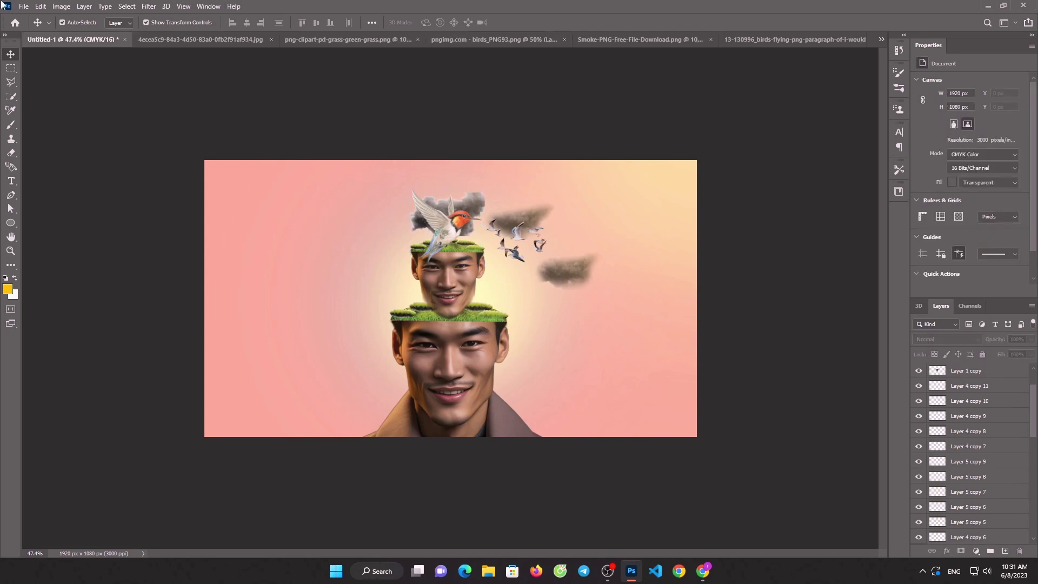
Open the Photoshop logo image from the file browser
{"action": "left_click", "coordinate": [25, 6]}
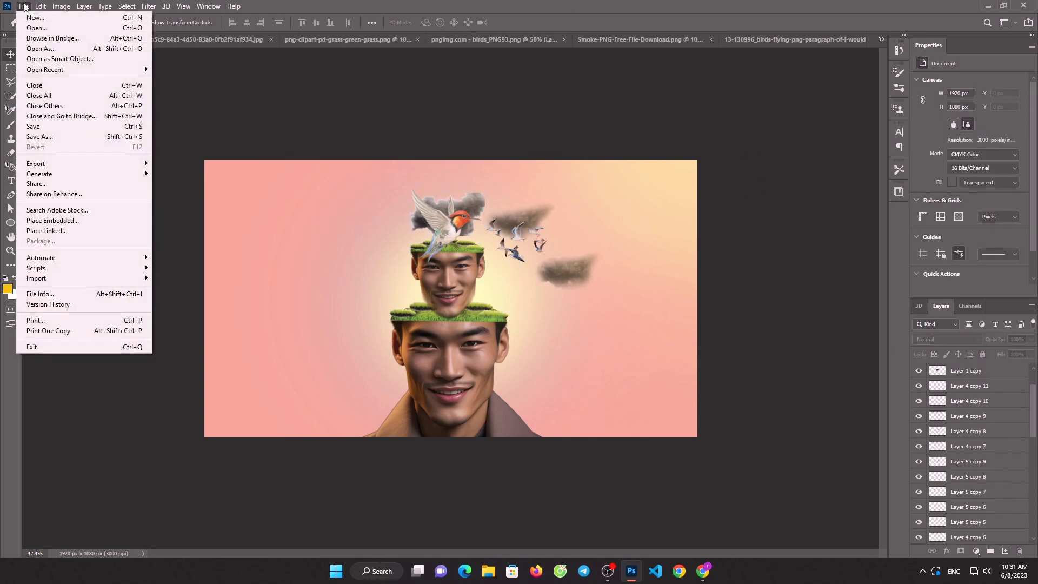
{"action": "left_click", "coordinate": [38, 28]}
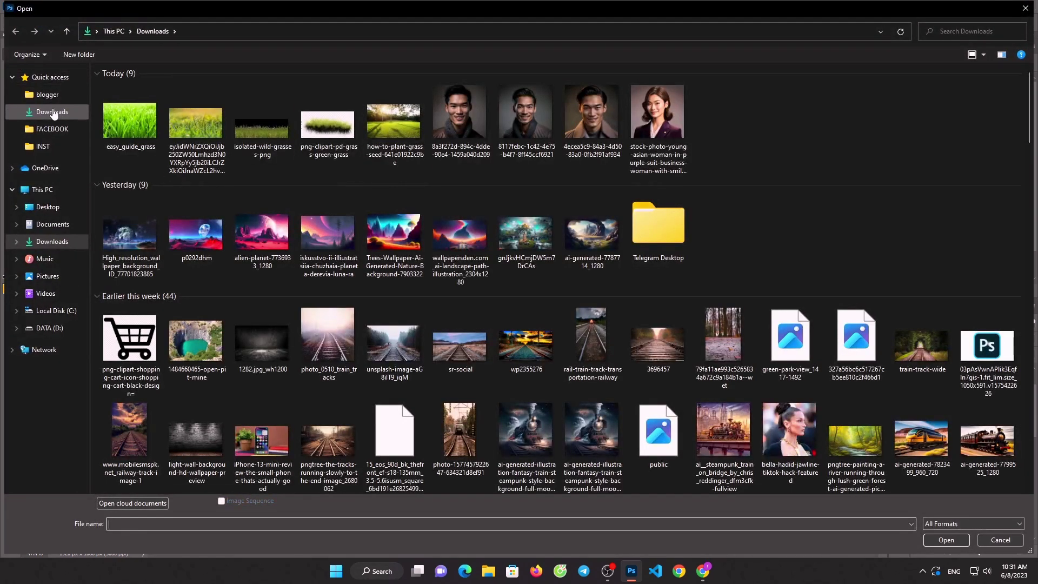
{"action": "left_click", "coordinate": [52, 112]}
{"action": "scroll", "coordinate": [595, 238], "scroll_direction": "down", "scroll_amount": 3}
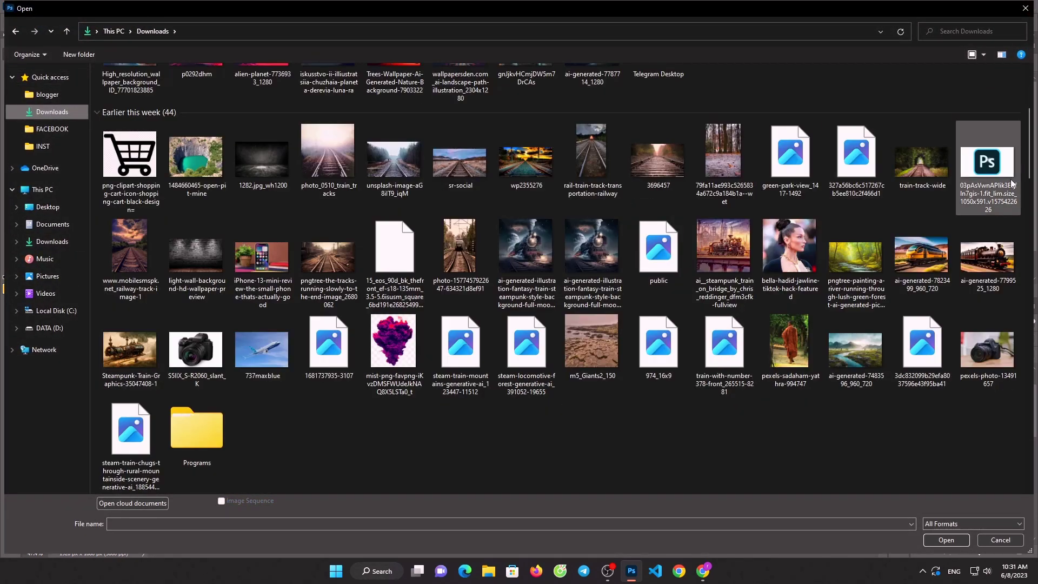
{"action": "double_click", "coordinate": [1011, 184]}
Select the Ps logo as the subject and drag it onto the man's portrait image
{"action": "left_click", "coordinate": [11, 98]}
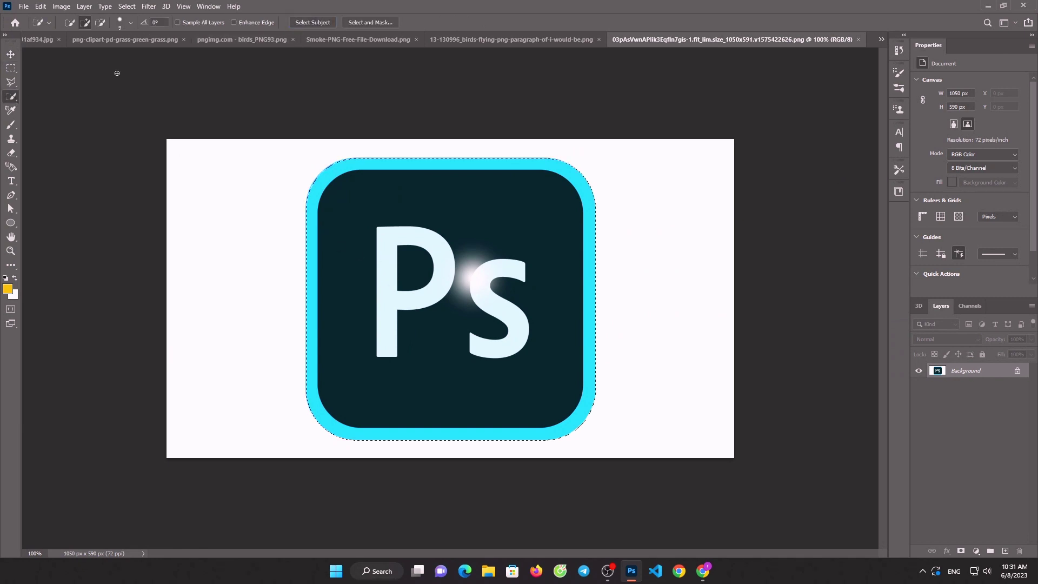
{"action": "key", "text": "v"}
{"action": "mouse_move", "coordinate": [336, 215]}
{"action": "left_mouse_down"}
{"action": "mouse_move", "coordinate": [7, 28]}
{"action": "mouse_move", "coordinate": [34, 42]}
{"action": "left_mouse_up"}
{"action": "left_click_drag", "start_coordinate": [102, 44], "coordinate": [293, 200]}
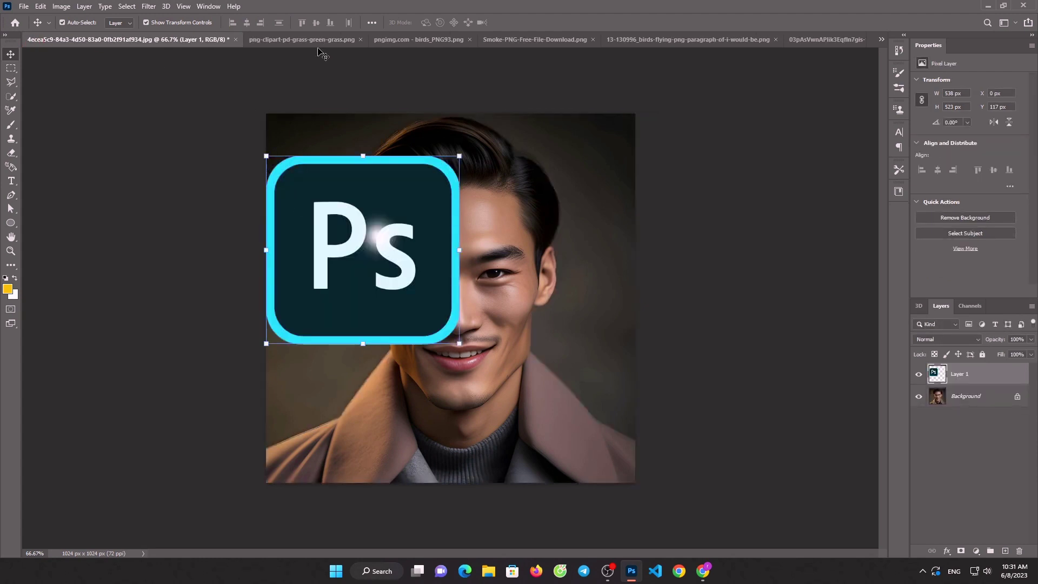
Close the smoke and birds source images
{"action": "left_click", "coordinate": [345, 39]}
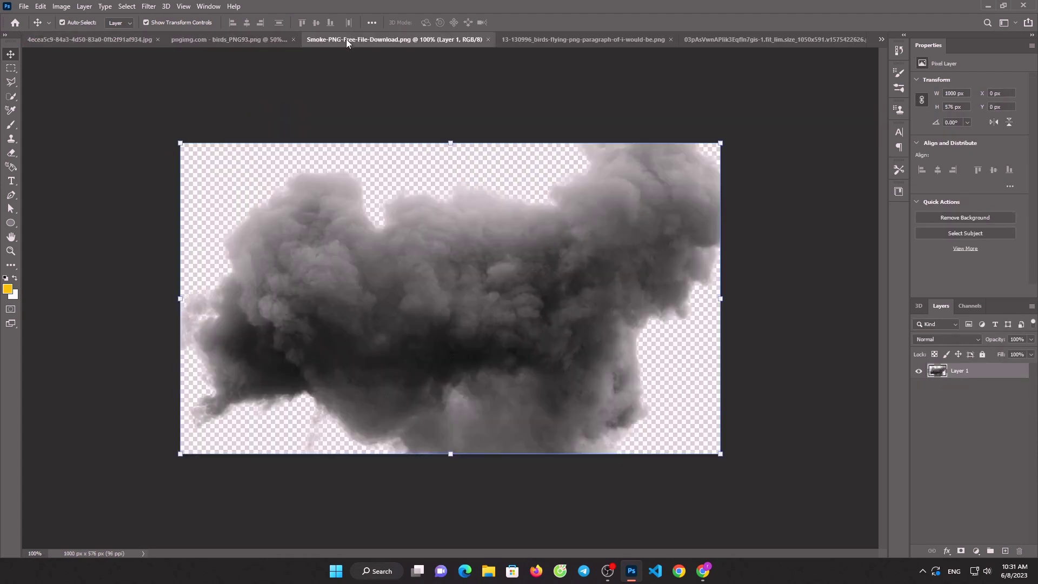
{"action": "left_click", "coordinate": [488, 39]}
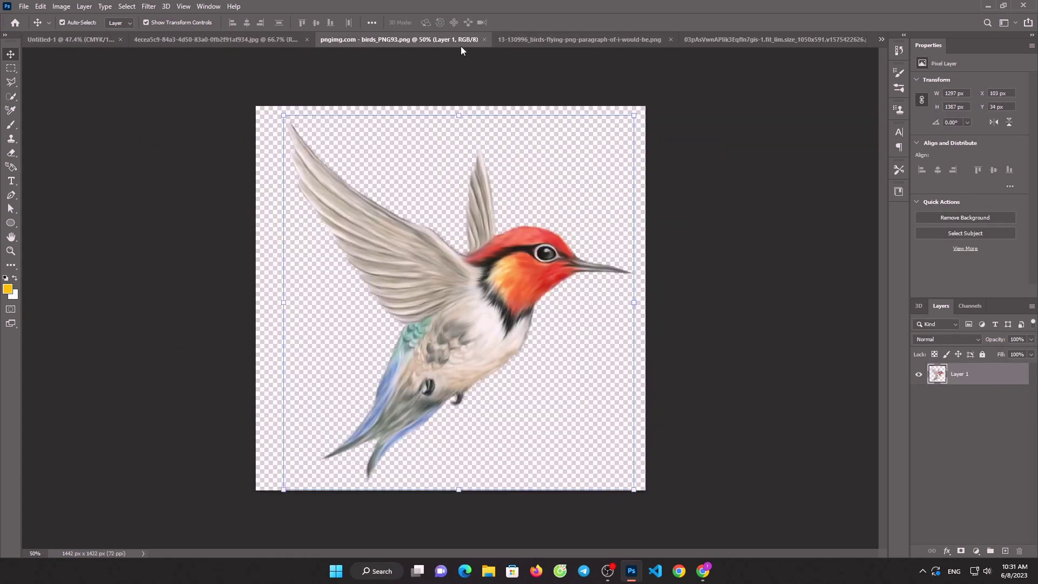
{"action": "left_click", "coordinate": [485, 40]}
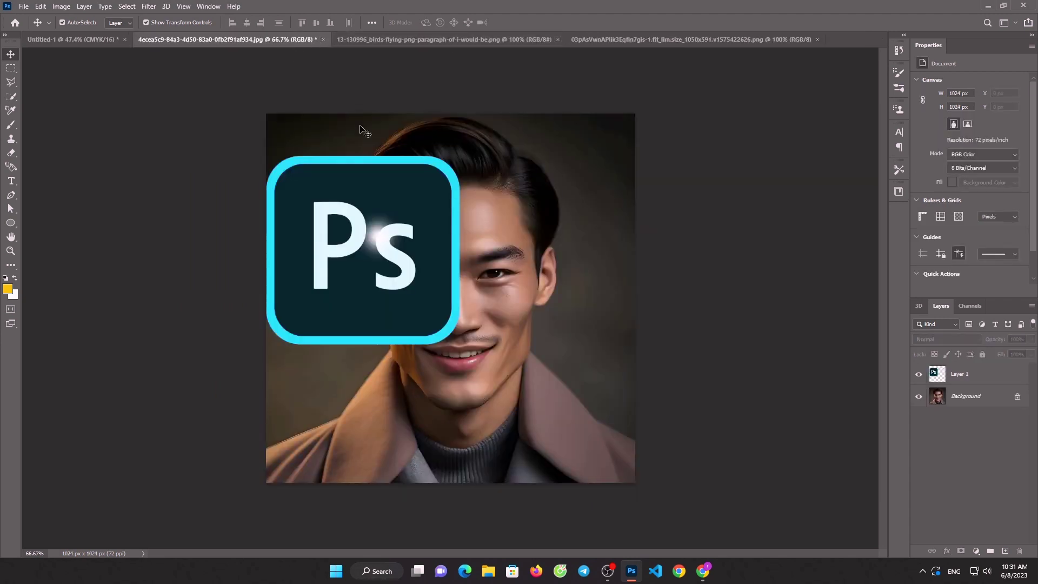
Place the Ps logo top-left in Untitled-1, accept the bit-depth conversion, and scale it to about 80%
{"action": "left_click_drag", "start_coordinate": [366, 204], "coordinate": [84, 39]}
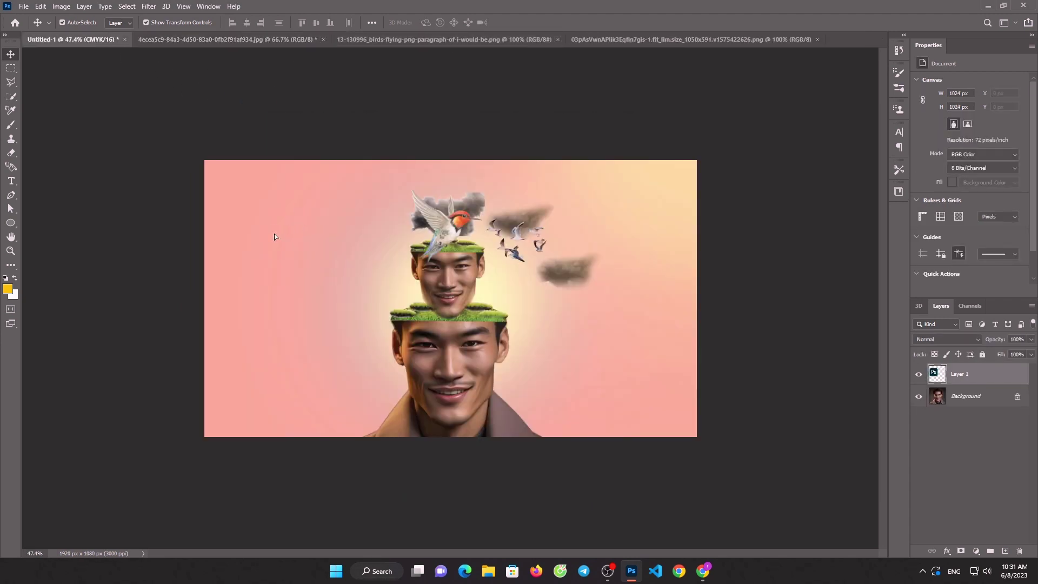
{"action": "left_click_drag", "start_coordinate": [274, 237], "coordinate": [274, 236]}
{"action": "key", "text": "Return"}
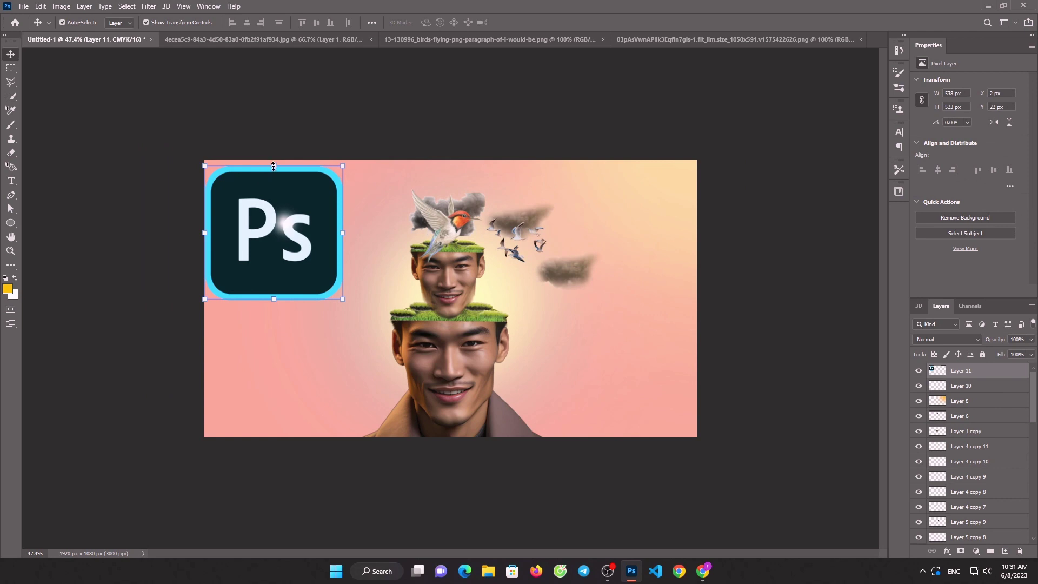
{"action": "mouse_move", "coordinate": [273, 165]}
{"action": "left_mouse_down"}
{"action": "mouse_move", "coordinate": [274, 233]}
{"action": "mouse_move", "coordinate": [277, 217]}
{"action": "left_mouse_up"}
{"action": "left_click", "coordinate": [536, 24]}
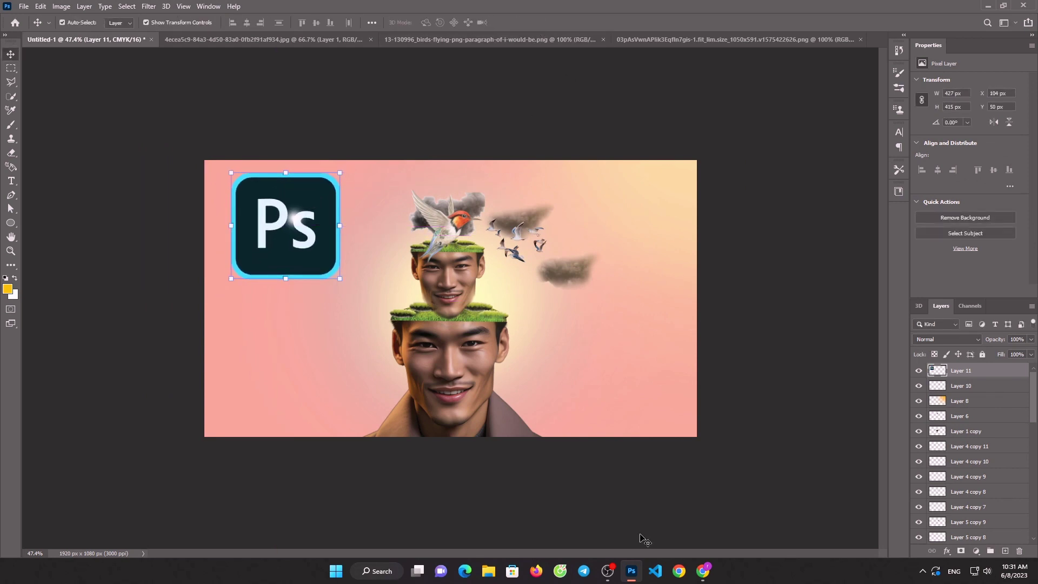
{"action": "left_click", "coordinate": [609, 571]}
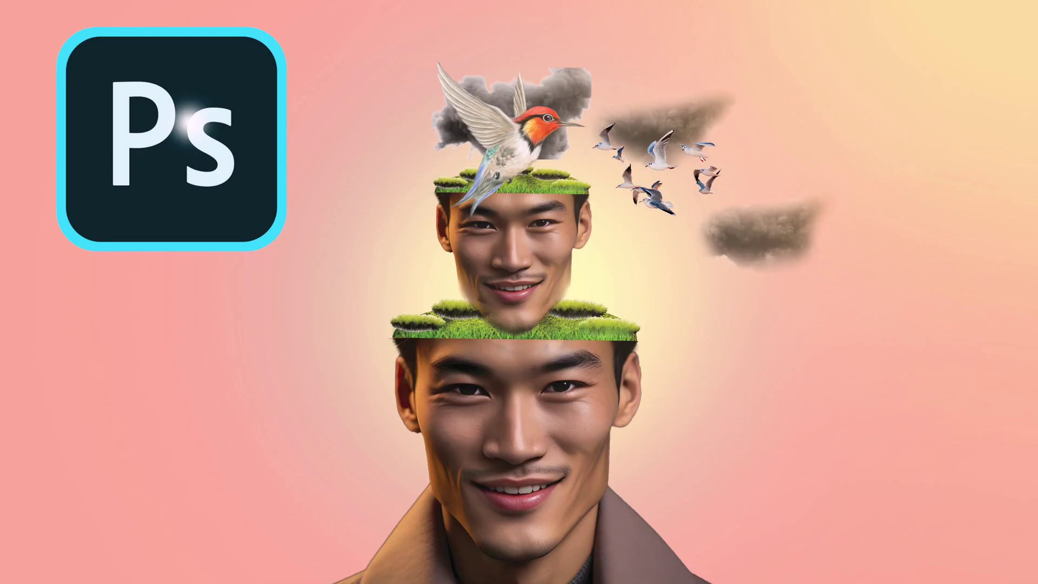